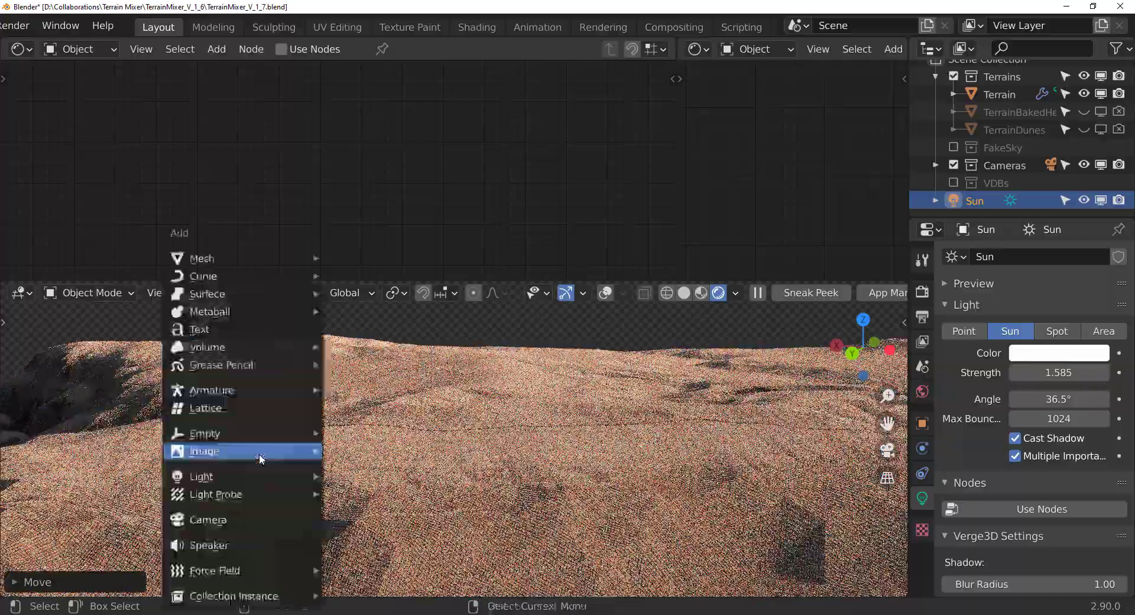
Add a Suzanne monkey mesh to the terrain scene and delete it again.
{"action": "mouse_move", "coordinate": [203, 255]}
{"action": "left_click", "coordinate": [360, 425]}
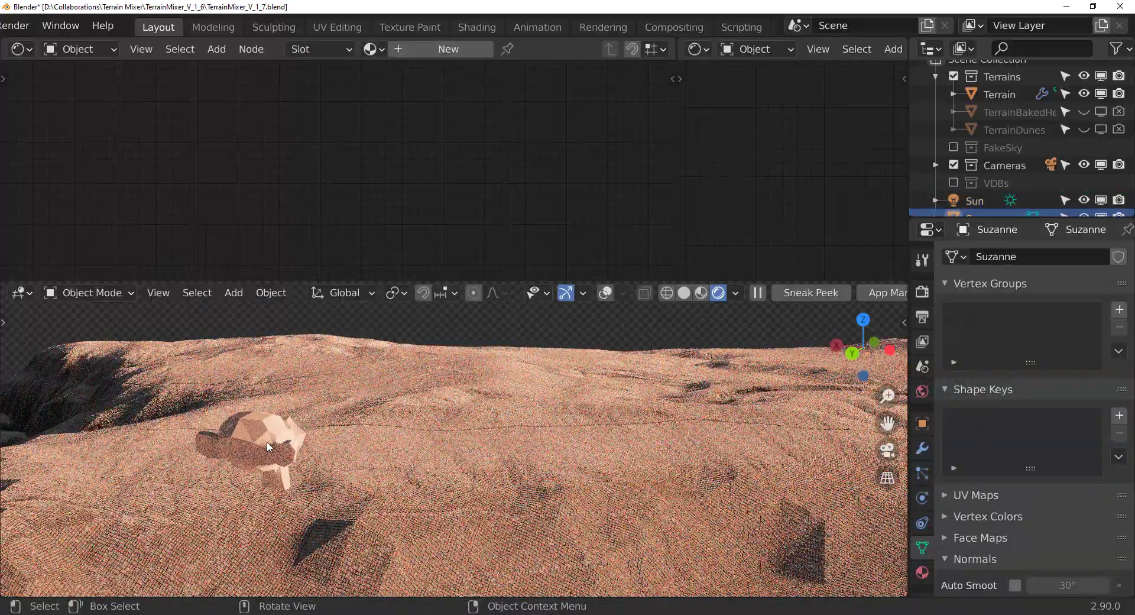
{"action": "middle_click_drag", "start_coordinate": [269, 459], "coordinate": [684, 375]}
{"action": "key", "text": "Delete"}
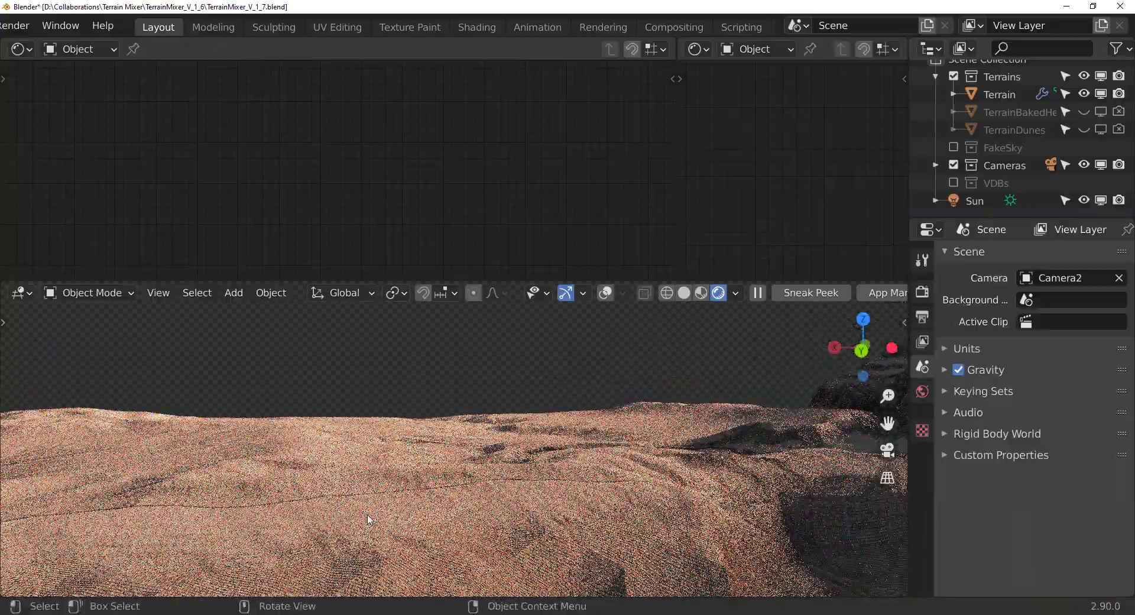
{"action": "scroll", "coordinate": [639, 435], "scroll_direction": "down", "scroll_amount": 6}
{"action": "scroll", "coordinate": [637, 436], "scroll_direction": "up", "scroll_amount": 5}
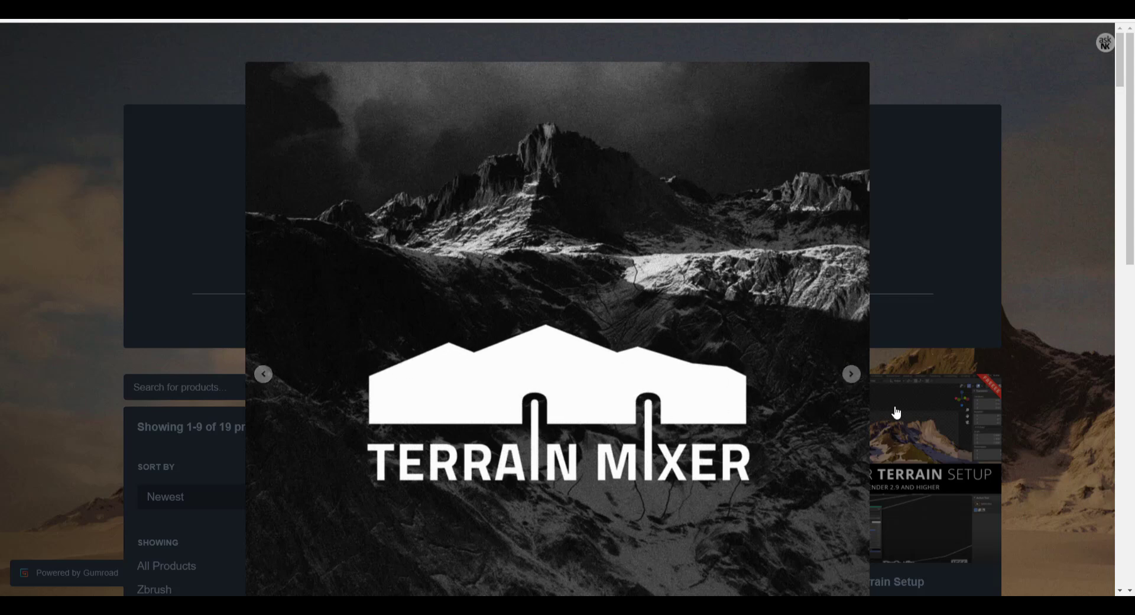
Review the Terrain Mixer product page's preview images and description, and the contents of the TerrainMixer_V_1_6 folder.
{"action": "left_click", "coordinate": [850, 374]}
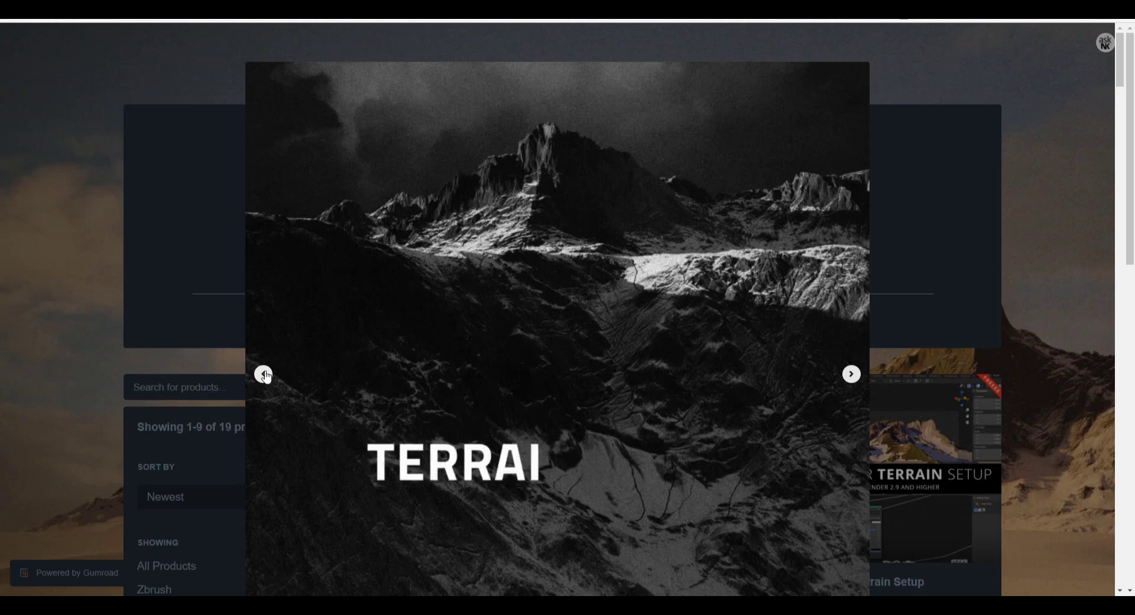
{"action": "scroll", "coordinate": [697, 414], "scroll_direction": "down", "scroll_amount": 5}
{"action": "scroll", "coordinate": [697, 410], "scroll_direction": "down", "scroll_amount": 20}
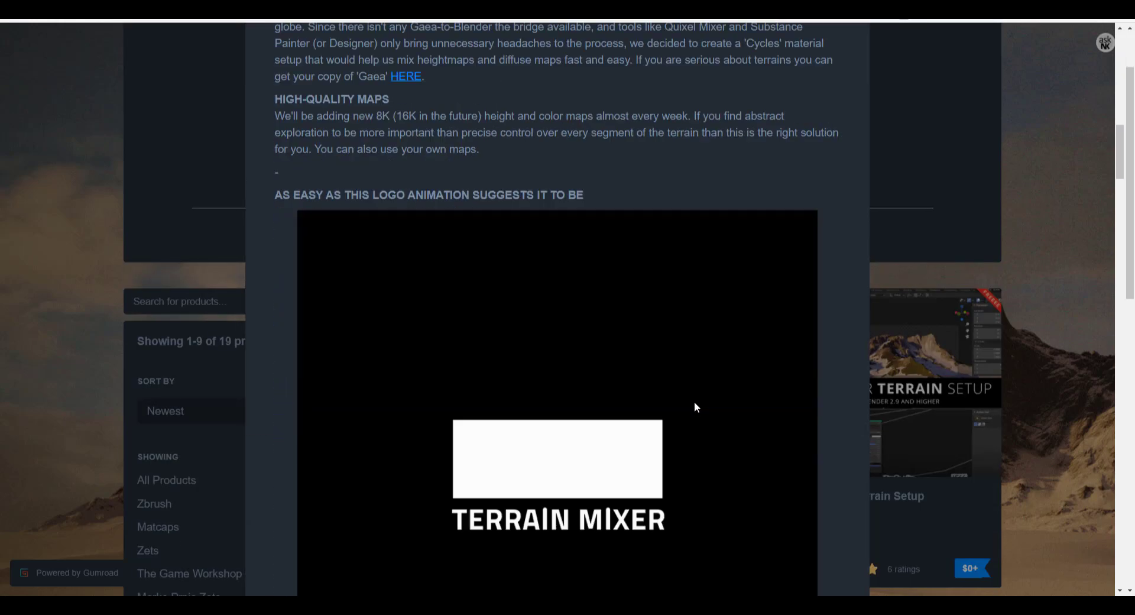
{"action": "scroll", "coordinate": [692, 409], "scroll_direction": "down", "scroll_amount": 20}
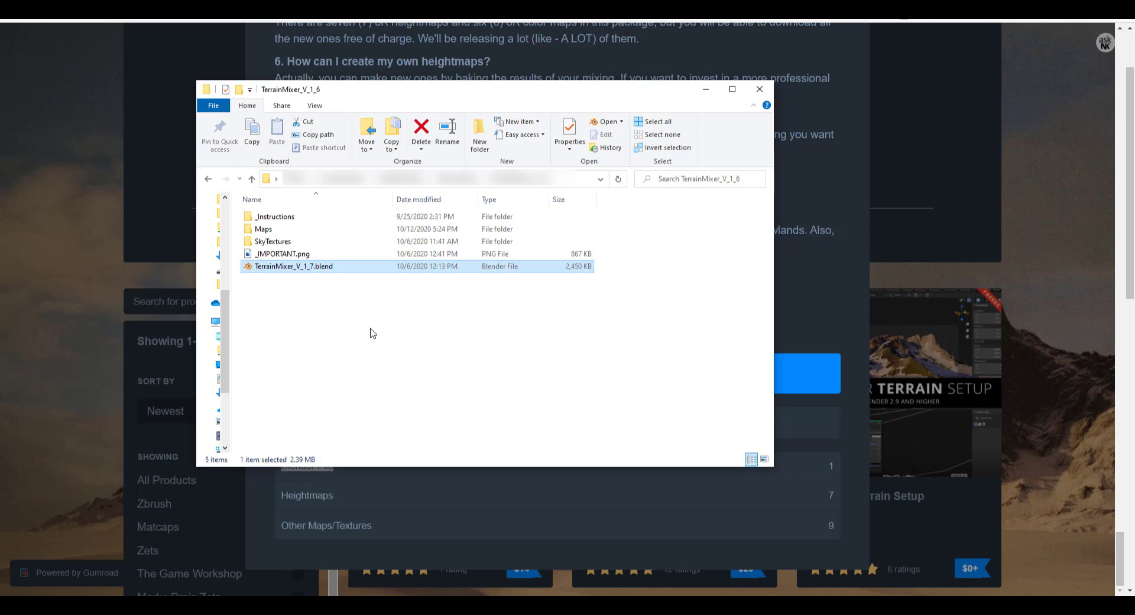
{"action": "left_click", "coordinate": [372, 333]}
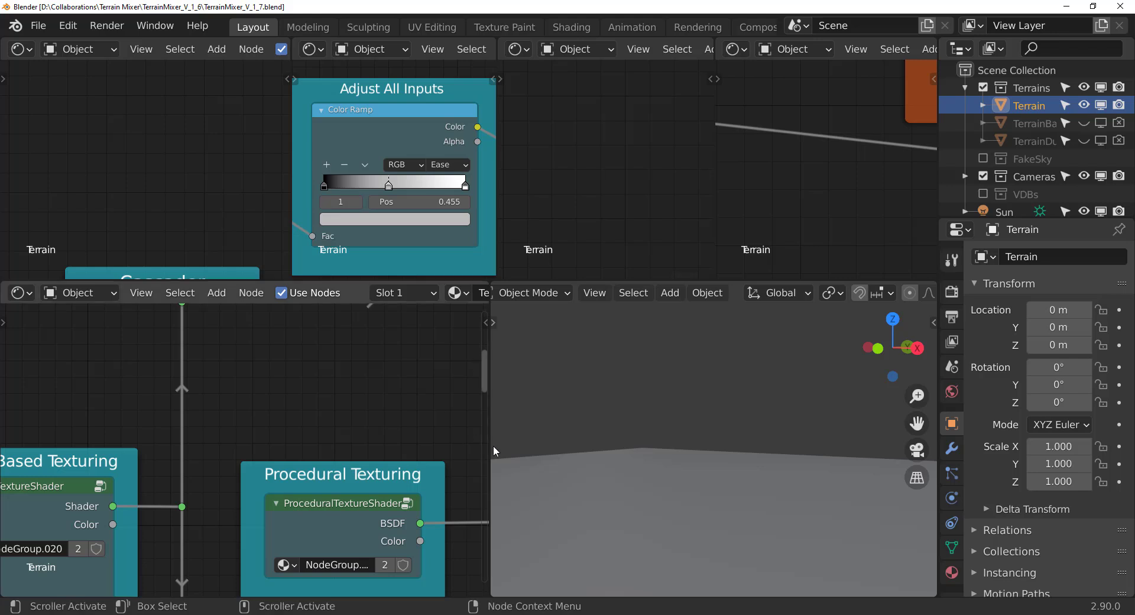
Examine the Terrain material's node network, including the FastShade, Cascader, Procedural Texturing and Alienize nodes.
{"action": "middle_click_drag", "start_coordinate": [719, 484], "coordinate": [662, 494]}
{"action": "middle_click_drag", "start_coordinate": [605, 153], "coordinate": [663, 207]}
{"action": "key", "text": "KP_Decimal"}
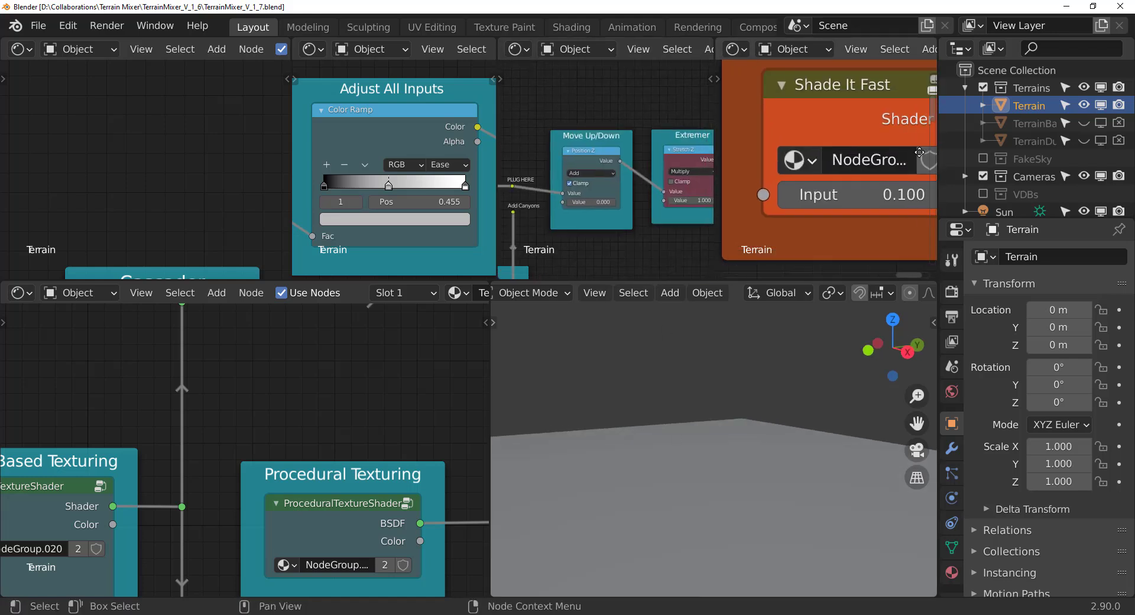
{"action": "middle_click_drag", "start_coordinate": [213, 236], "coordinate": [219, 69]}
{"action": "middle_click_drag", "start_coordinate": [389, 520], "coordinate": [363, 349]}
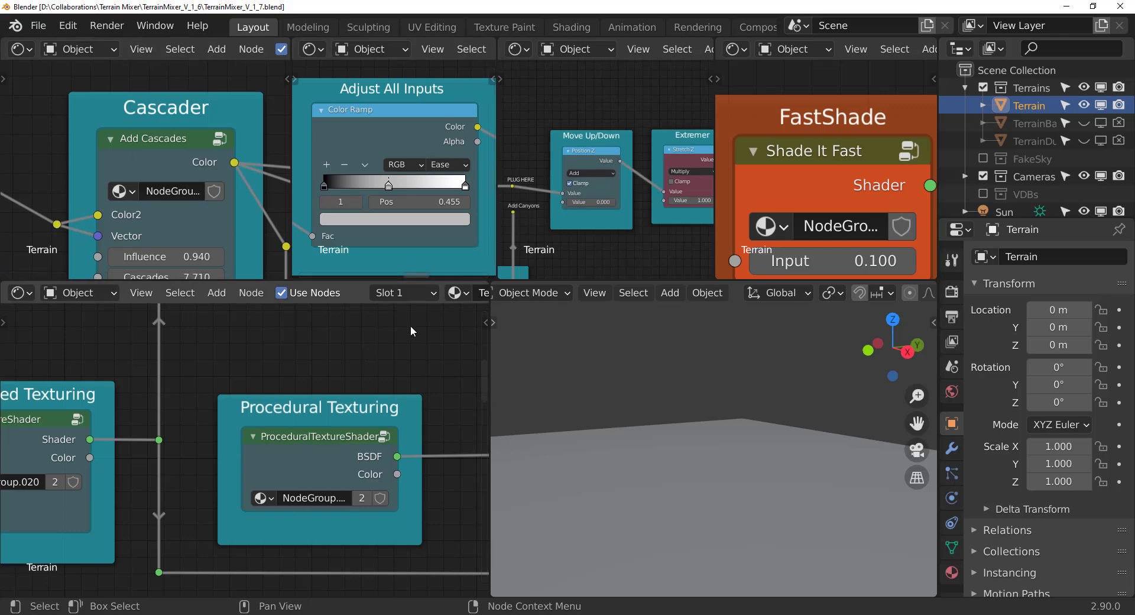
{"action": "scroll", "coordinate": [407, 371], "scroll_direction": "down", "scroll_amount": 5}
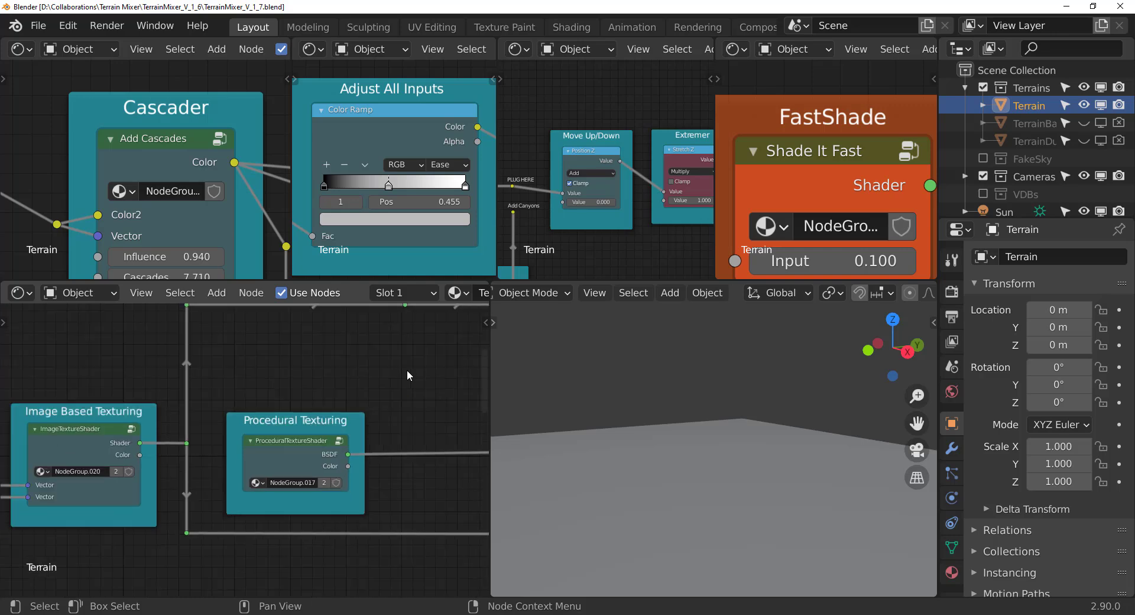
{"action": "scroll", "coordinate": [407, 382], "scroll_direction": "down", "scroll_amount": 5}
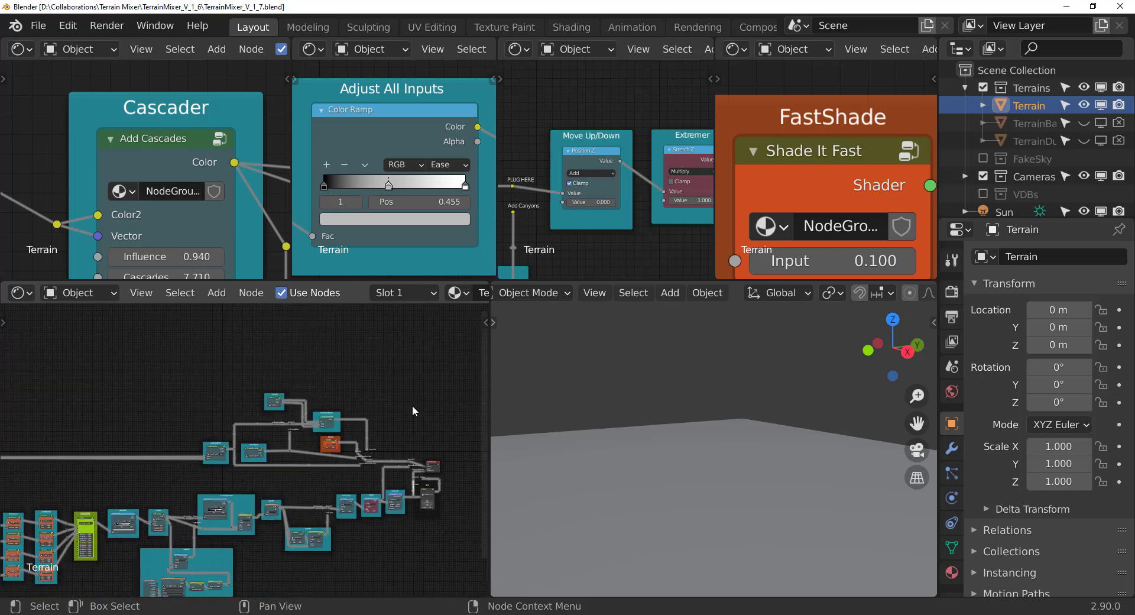
{"action": "scroll", "coordinate": [254, 554], "scroll_direction": "up", "scroll_amount": 8}
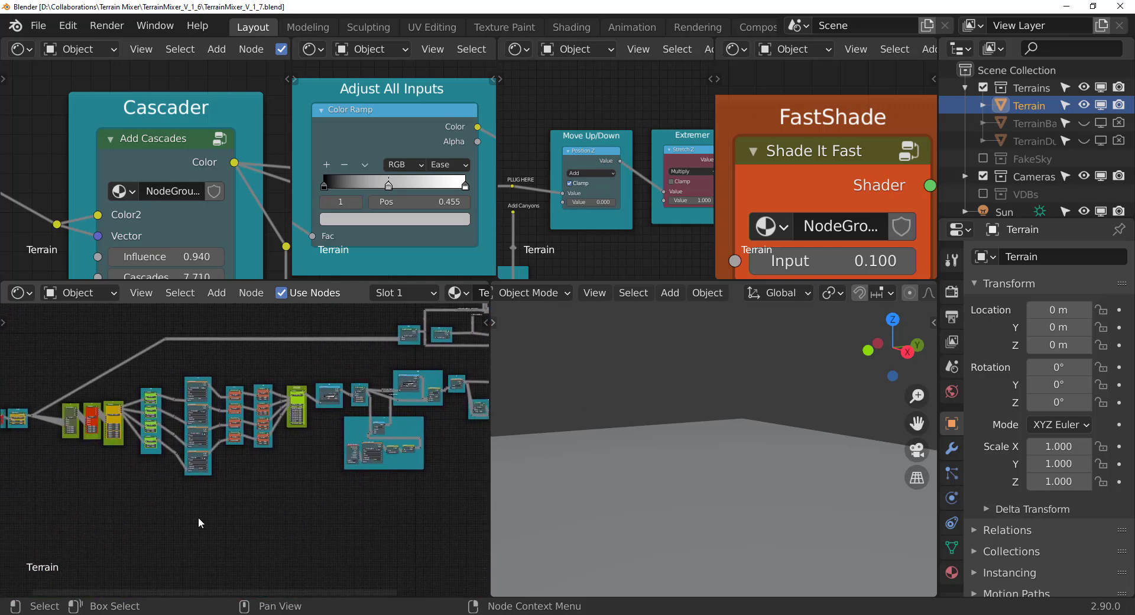
{"action": "scroll", "coordinate": [266, 487], "scroll_direction": "up", "scroll_amount": 2}
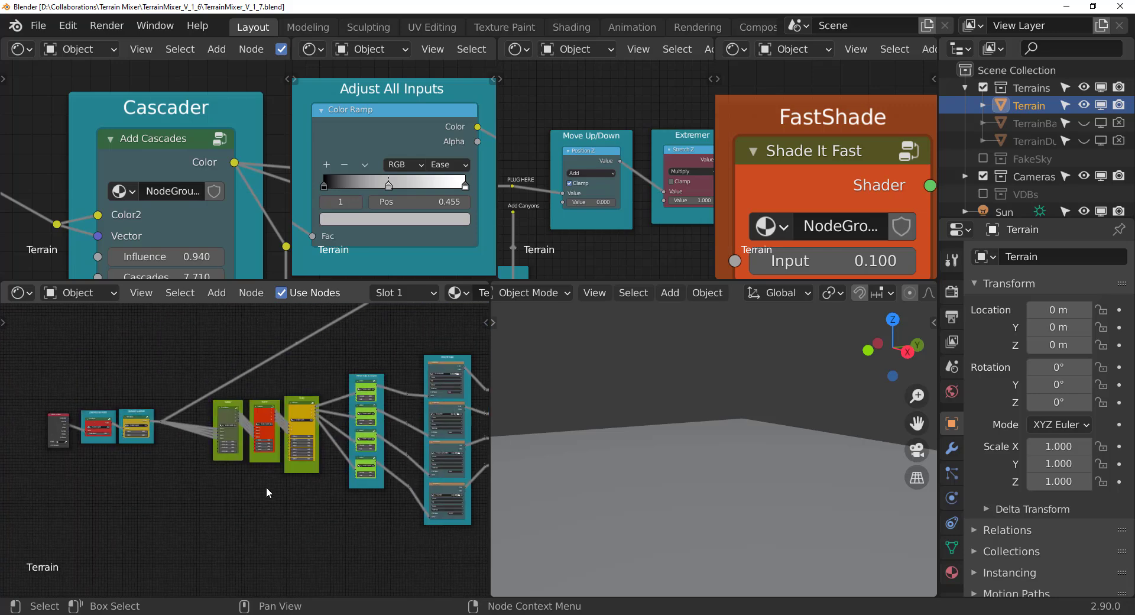
{"action": "scroll", "coordinate": [243, 413], "scroll_direction": "up", "scroll_amount": 6}
{"action": "middle_click_drag", "start_coordinate": [248, 403], "coordinate": [475, 469]}
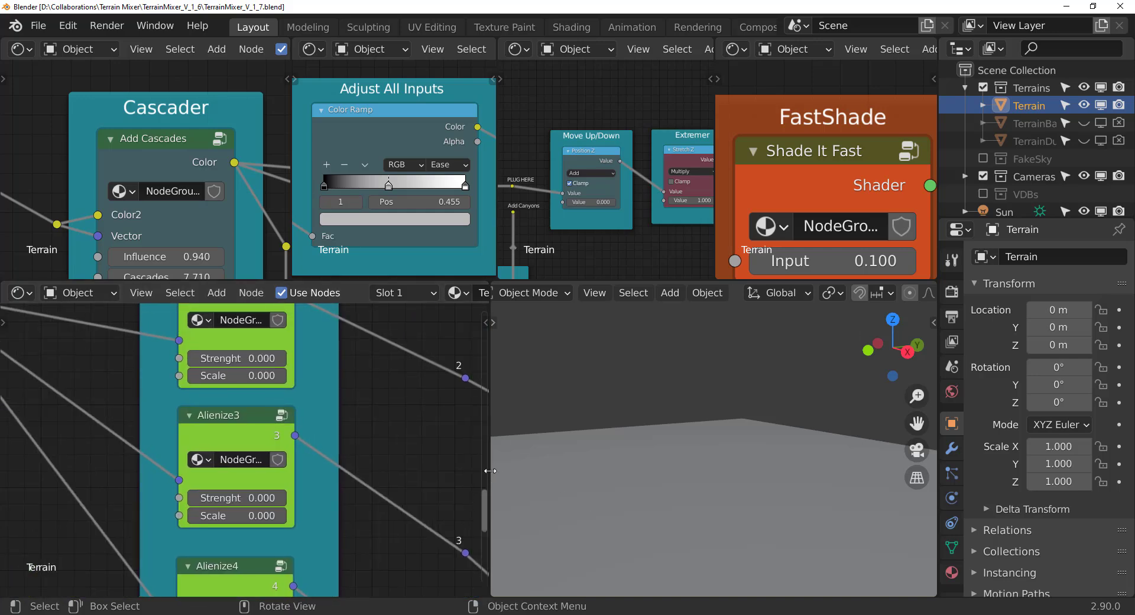
Enlarge the 3D viewport beside the node editor and switch its shading to Rendered.
{"action": "left_click_drag", "start_coordinate": [492, 476], "coordinate": [360, 473]}
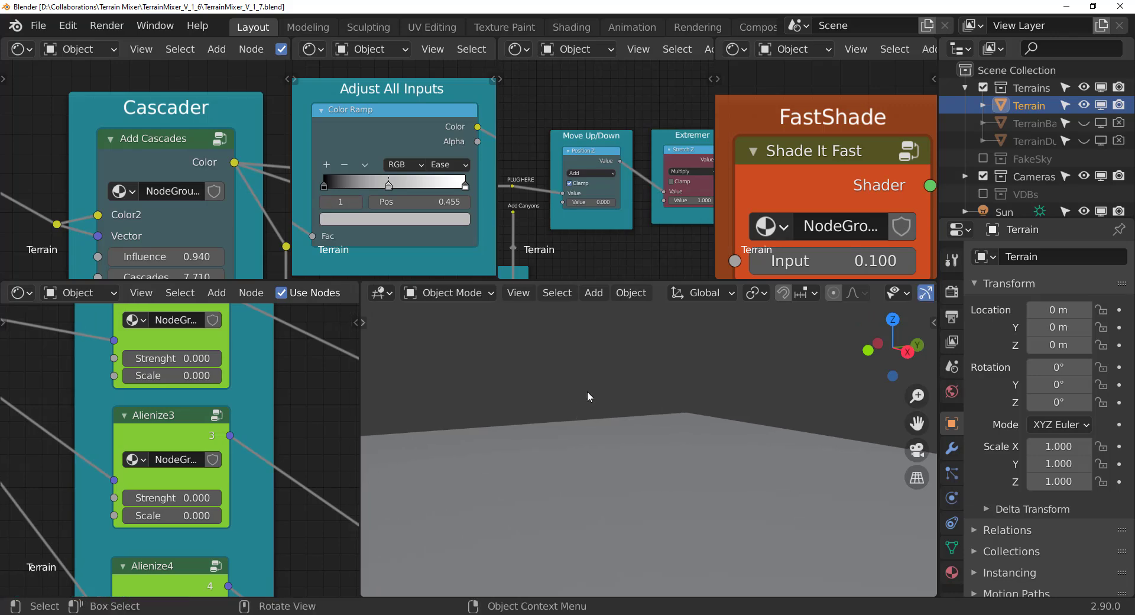
{"action": "key", "text": "z"}
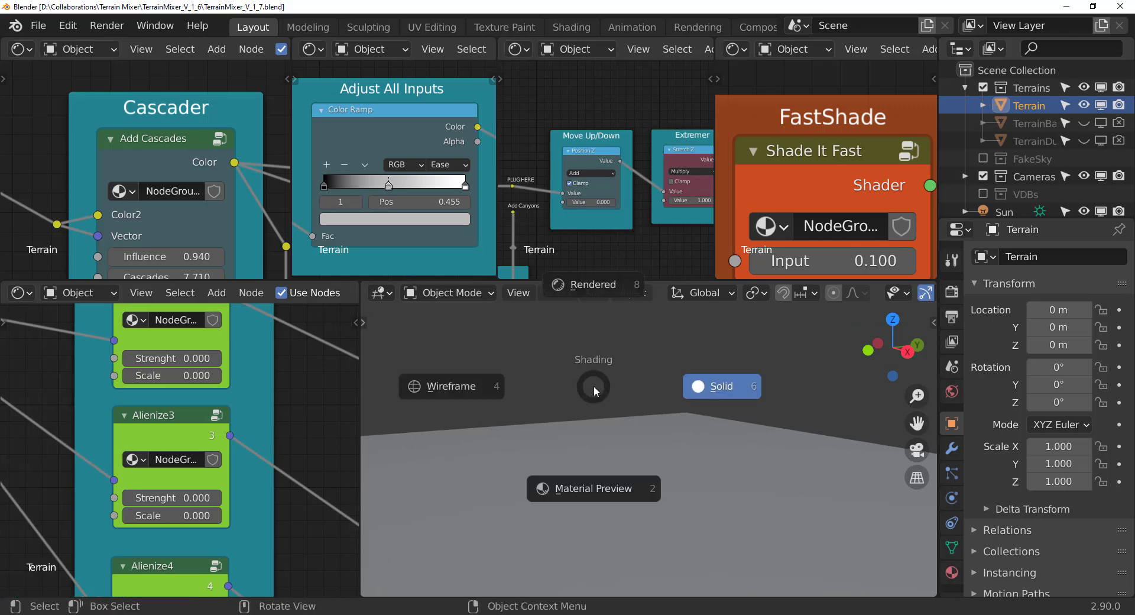
{"action": "left_click", "coordinate": [603, 290]}
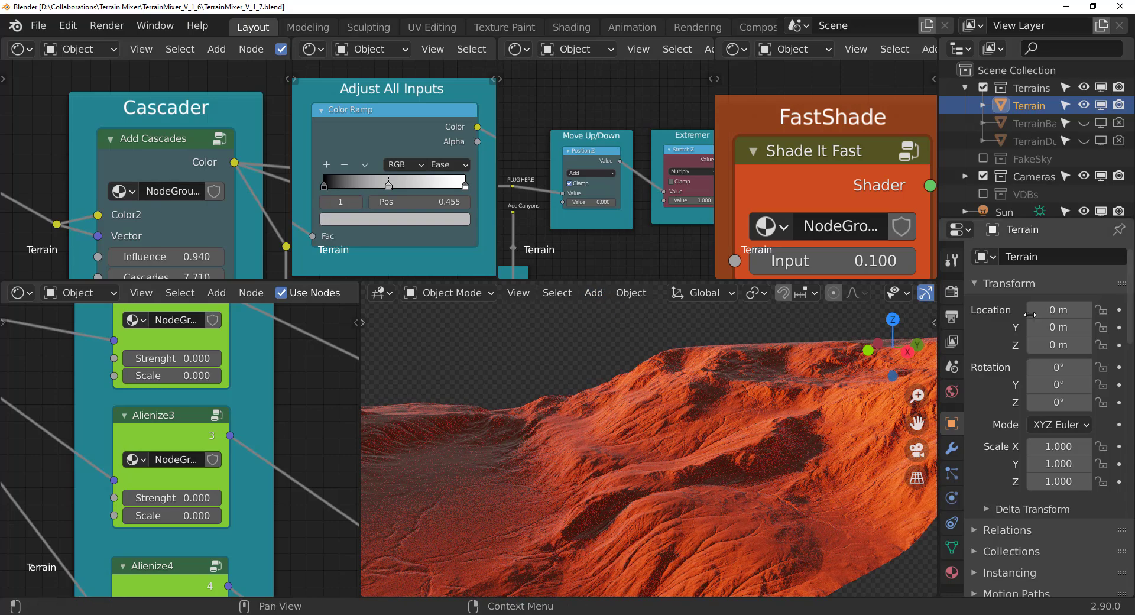
Show the render settings and inspect the rendered terrain from several angles and up close.
{"action": "left_click", "coordinate": [953, 291]}
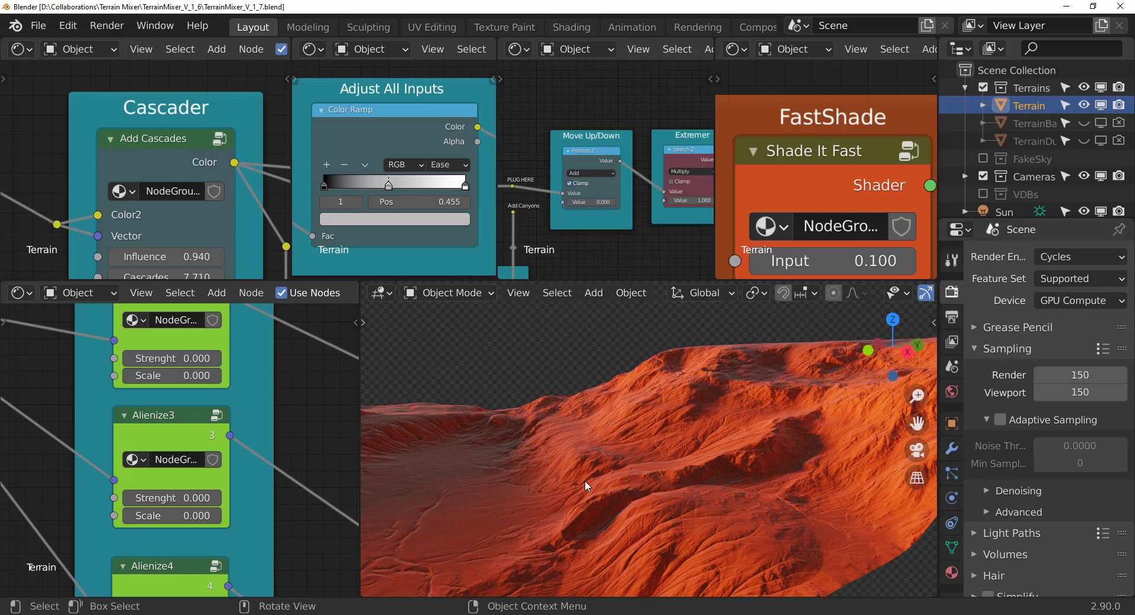
{"action": "middle_click_drag", "start_coordinate": [584, 480], "coordinate": [656, 489]}
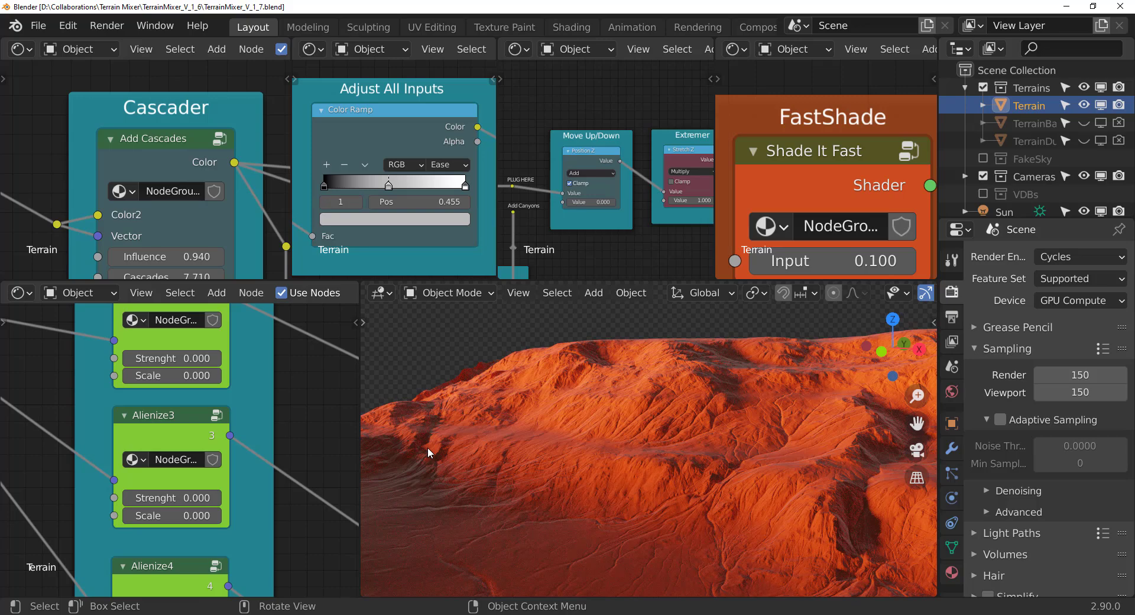
{"action": "middle_click_drag", "start_coordinate": [560, 417], "coordinate": [595, 460]}
{"action": "scroll", "coordinate": [770, 448], "scroll_direction": "up", "scroll_amount": 5}
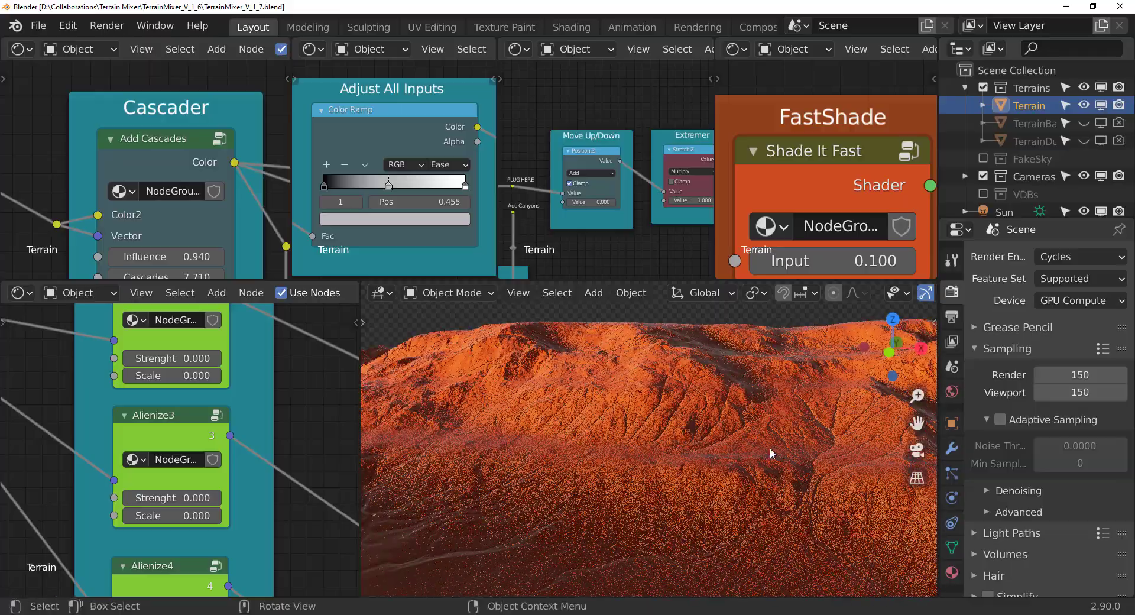
{"action": "middle_click_drag", "start_coordinate": [770, 448], "coordinate": [724, 454]}
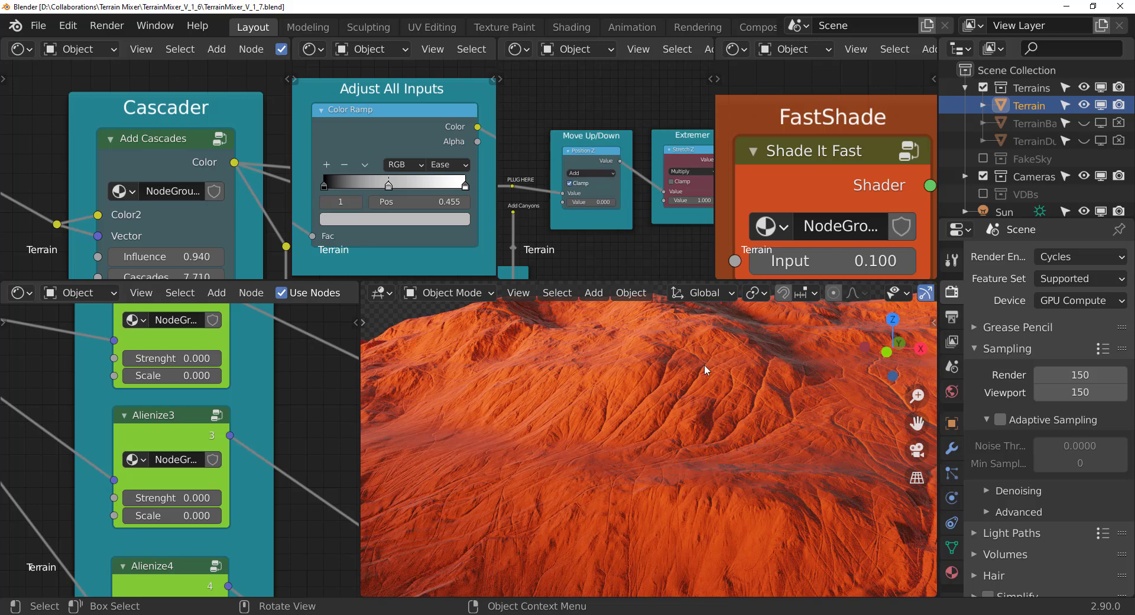
Deselect the terrain and show its modifier settings in a widened properties editor.
{"action": "key", "text": "alt+a"}
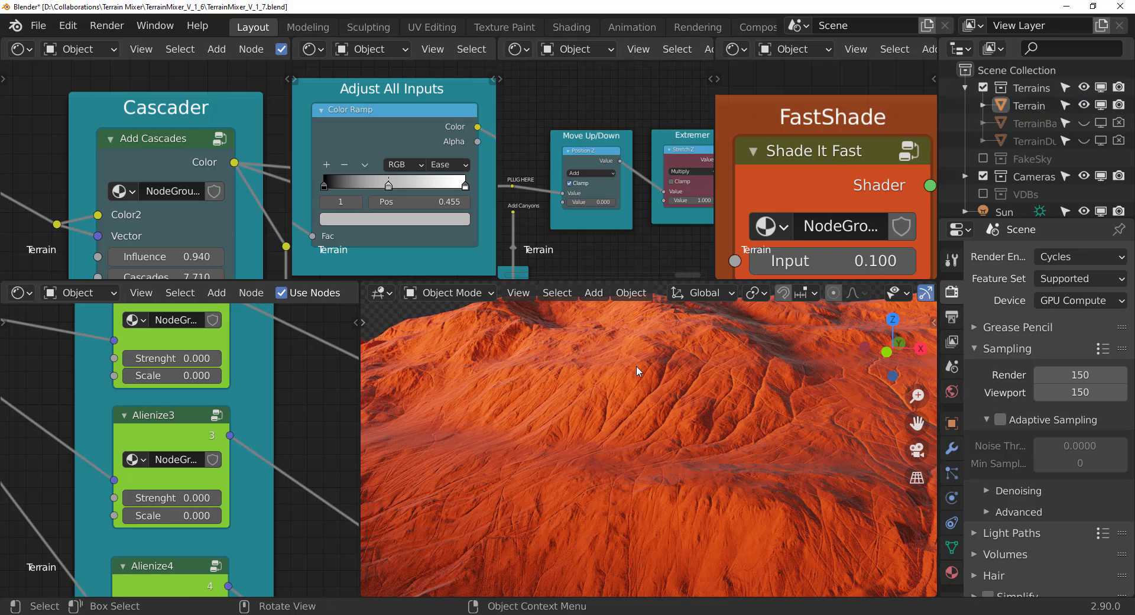
{"action": "left_click", "coordinate": [953, 450]}
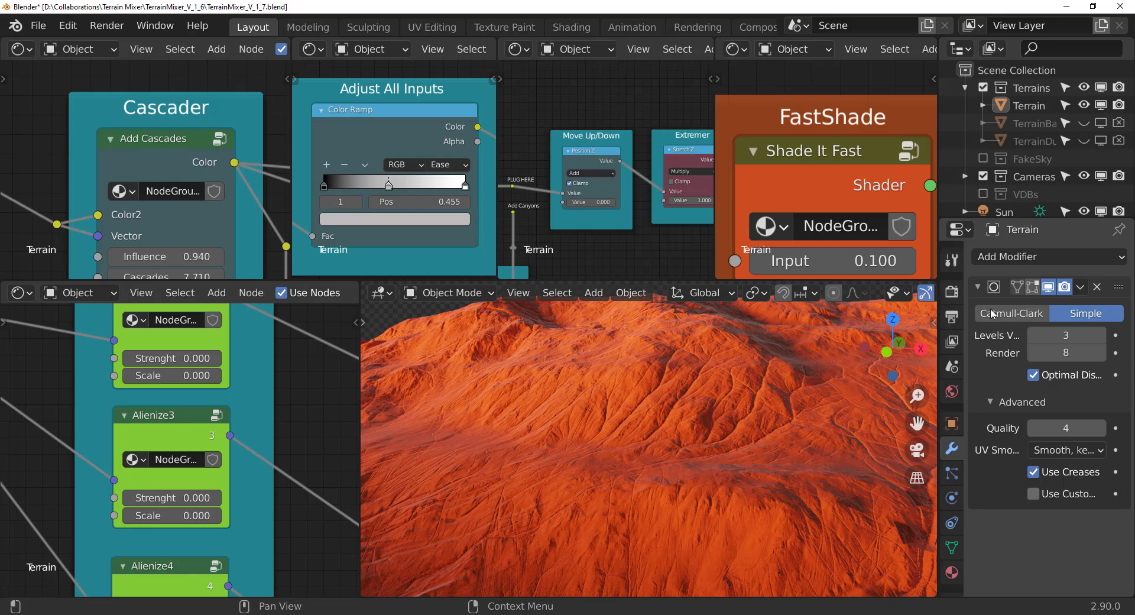
{"action": "left_click_drag", "start_coordinate": [939, 316], "coordinate": [910, 316]}
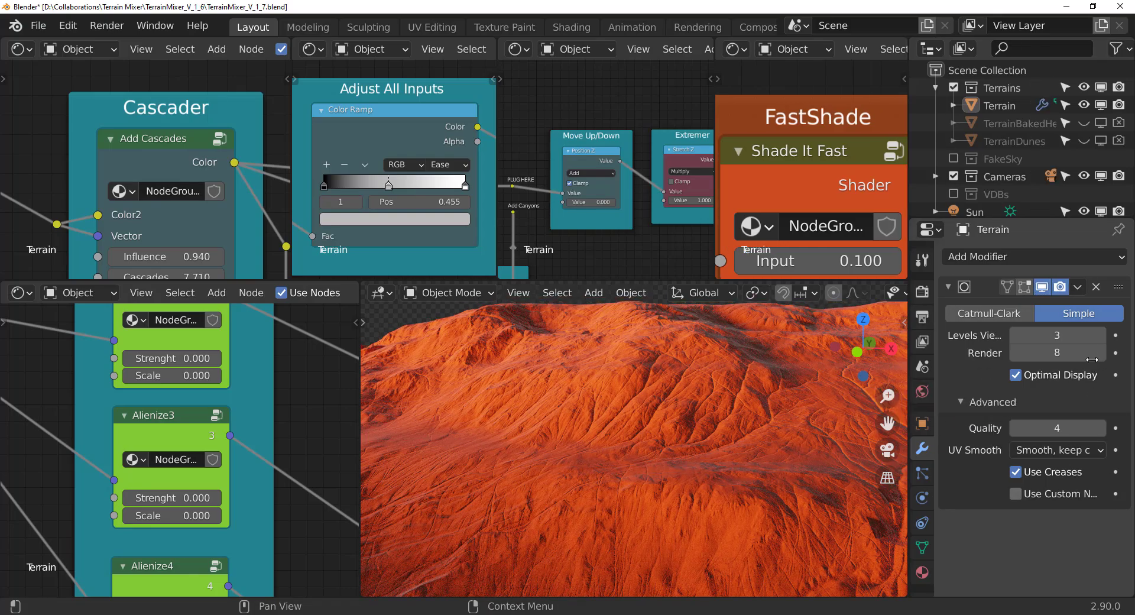
Try viewport level 4 on the terrain's Simple subdivision modifier and return it to 3.
{"action": "left_click", "coordinate": [1101, 336]}
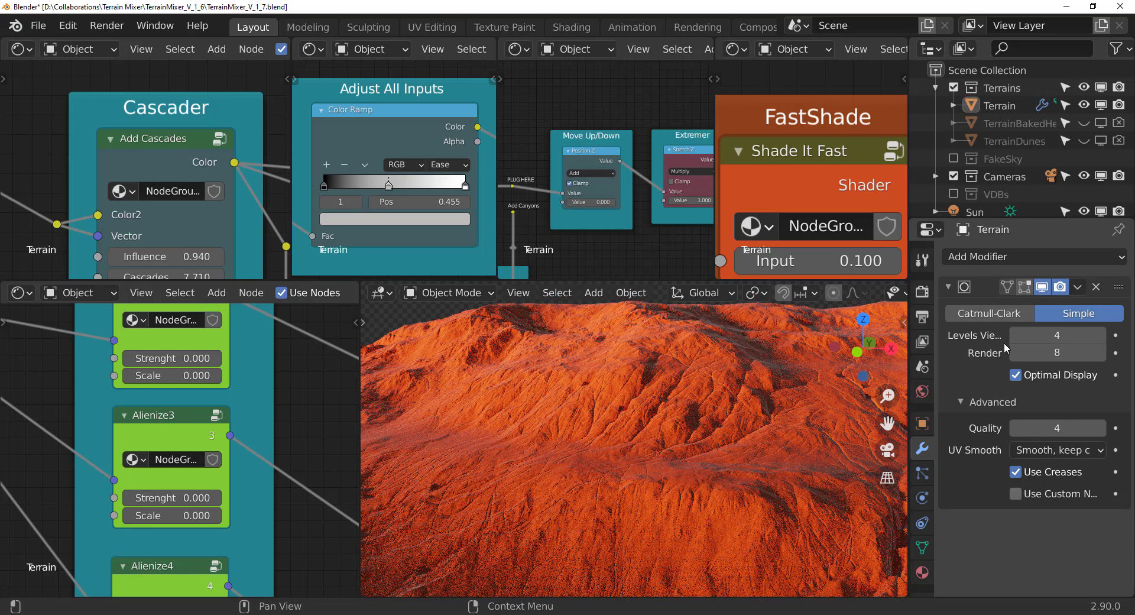
{"action": "left_click", "coordinate": [1016, 335]}
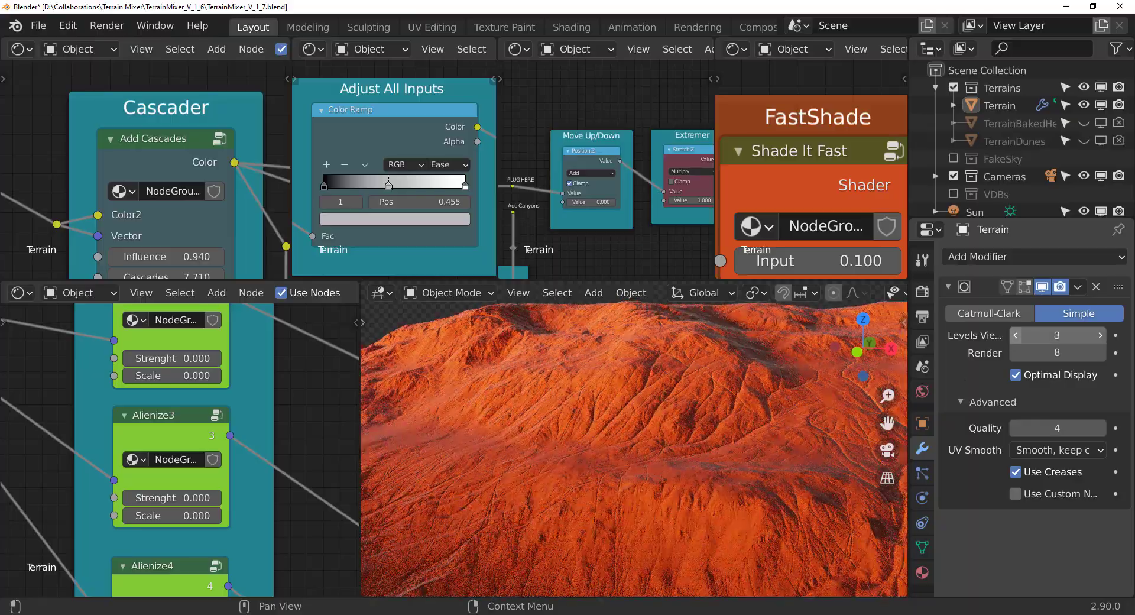
{"action": "scroll", "coordinate": [763, 402], "scroll_direction": "down", "scroll_amount": 2}
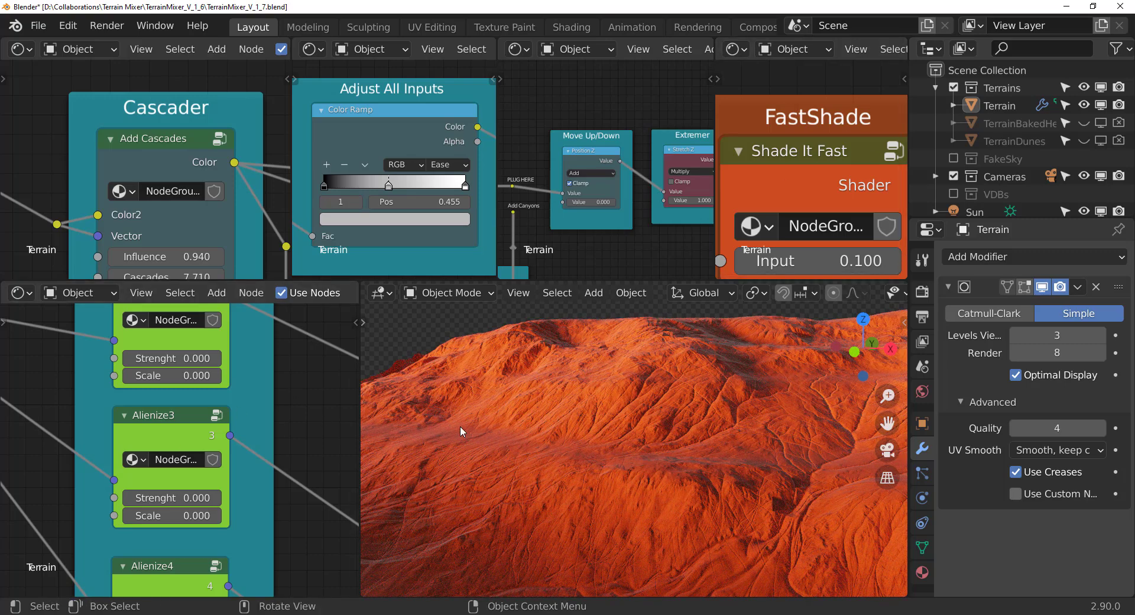
Try an Input of 1 on the FastShade frame's Shade It Fast node and lower it to 0.
{"action": "scroll", "coordinate": [850, 184], "scroll_direction": "down", "scroll_amount": 3}
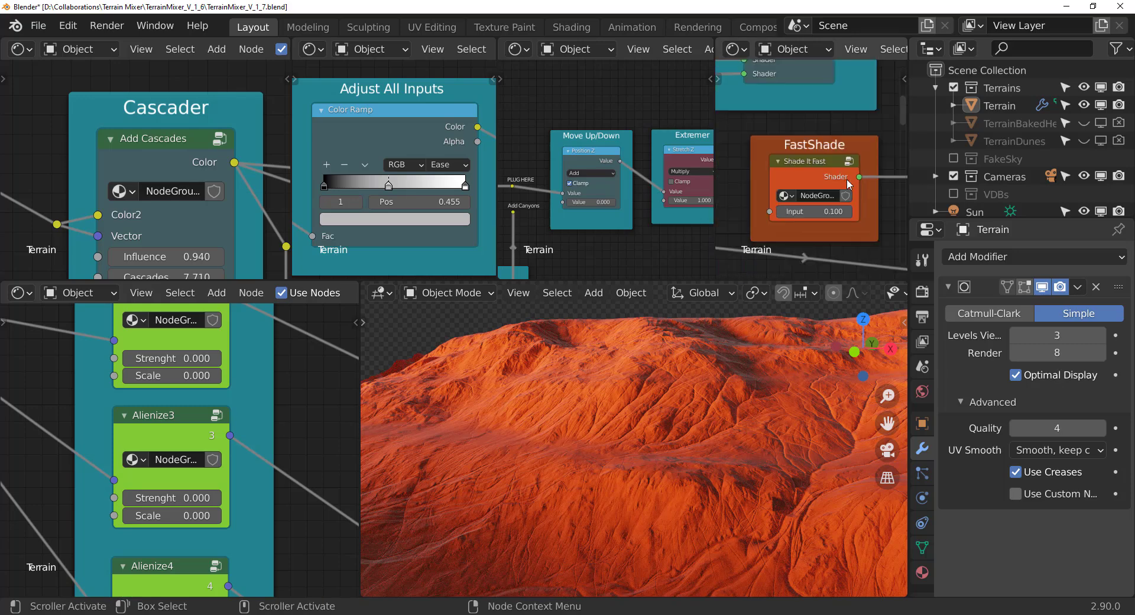
{"action": "scroll", "coordinate": [849, 183], "scroll_direction": "up", "scroll_amount": 1}
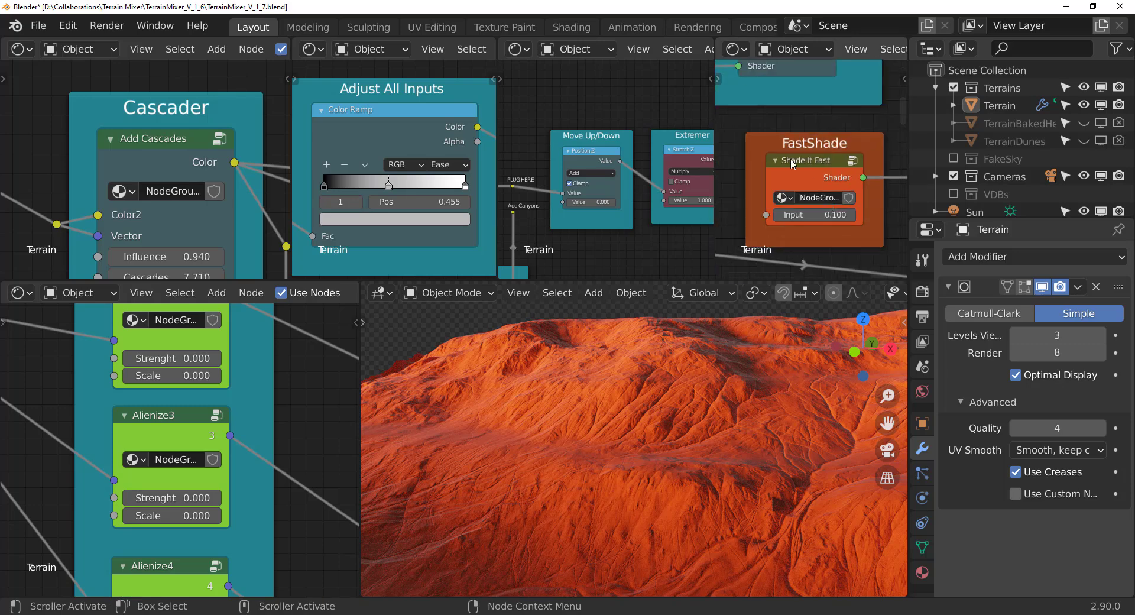
{"action": "left_click", "coordinate": [794, 216]}
{"action": "type", "text": "1"}
{"action": "key", "text": "Return"}
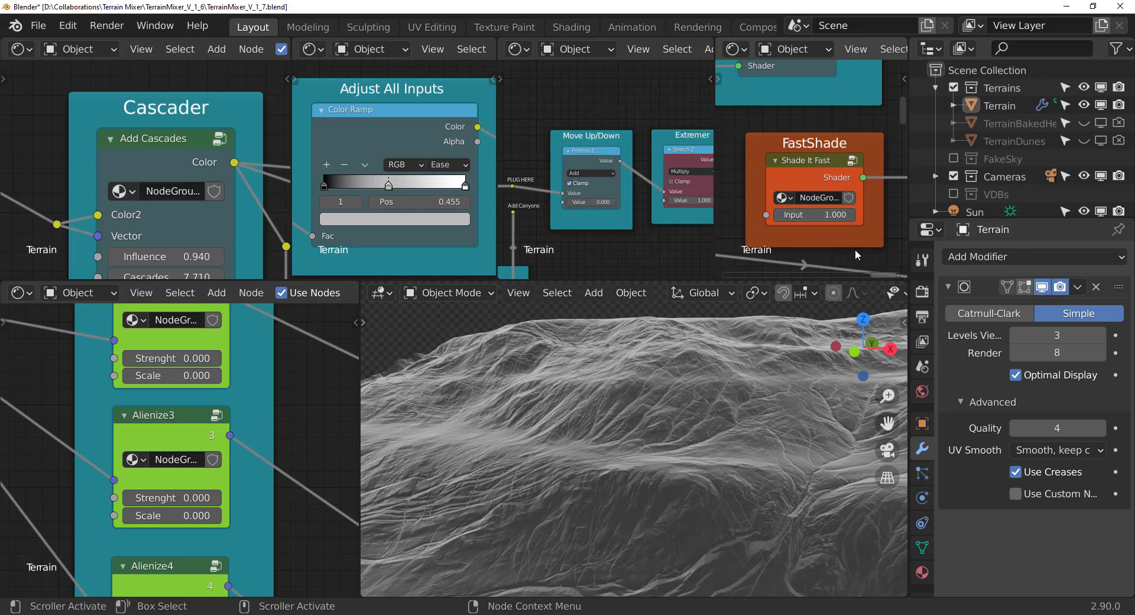
{"action": "left_click_drag", "start_coordinate": [828, 217], "coordinate": [787, 216]}
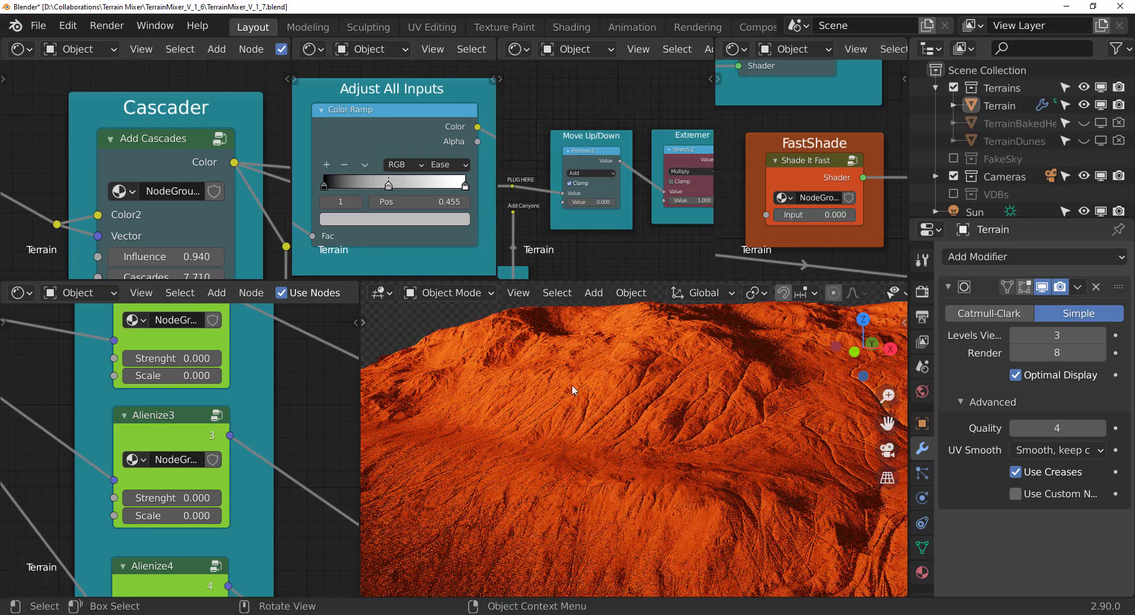
Join the 3D viewport with its neighbouring node editor so the viewport takes over the whole width.
{"action": "right_click", "coordinate": [359, 395]}
{"action": "left_click", "coordinate": [340, 399]}
{"action": "left_click", "coordinate": [255, 403]}
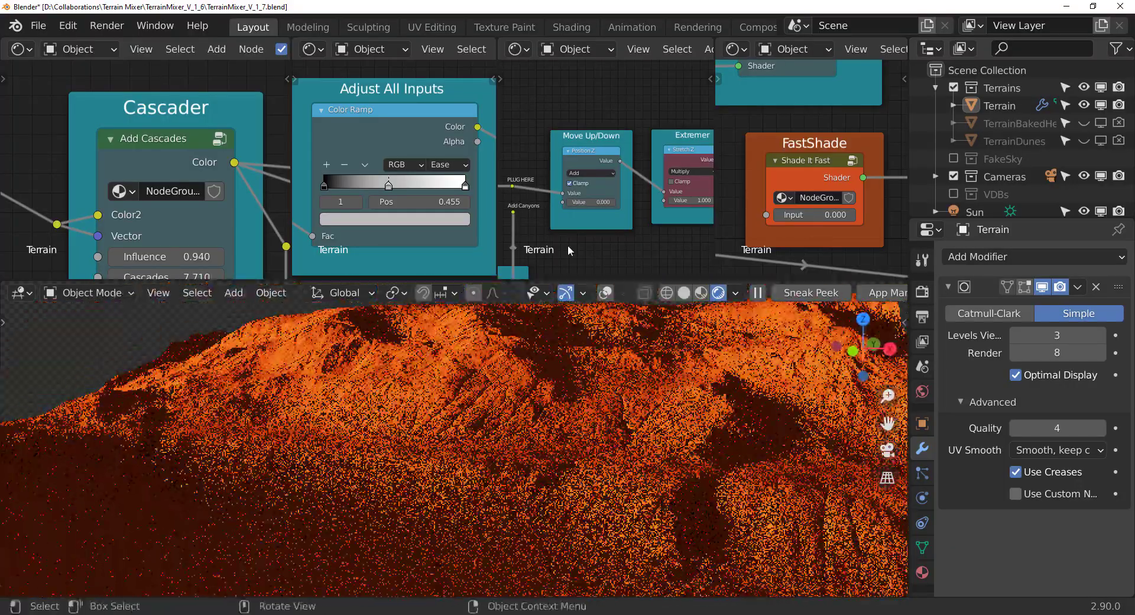
Merge the row of node editors above the viewport down to two and widen the one showing the Cascader.
{"action": "right_click", "coordinate": [713, 203]}
{"action": "left_click", "coordinate": [700, 205]}
{"action": "left_click", "coordinate": [532, 204]}
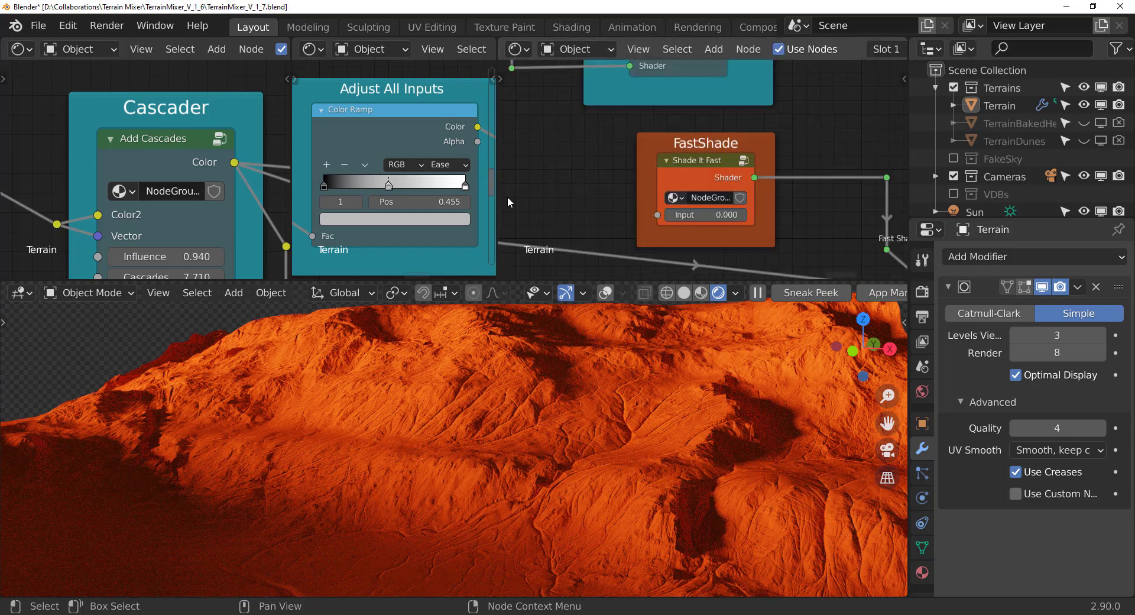
{"action": "right_click", "coordinate": [498, 204]}
{"action": "left_click", "coordinate": [498, 203]}
{"action": "left_click", "coordinate": [354, 201]}
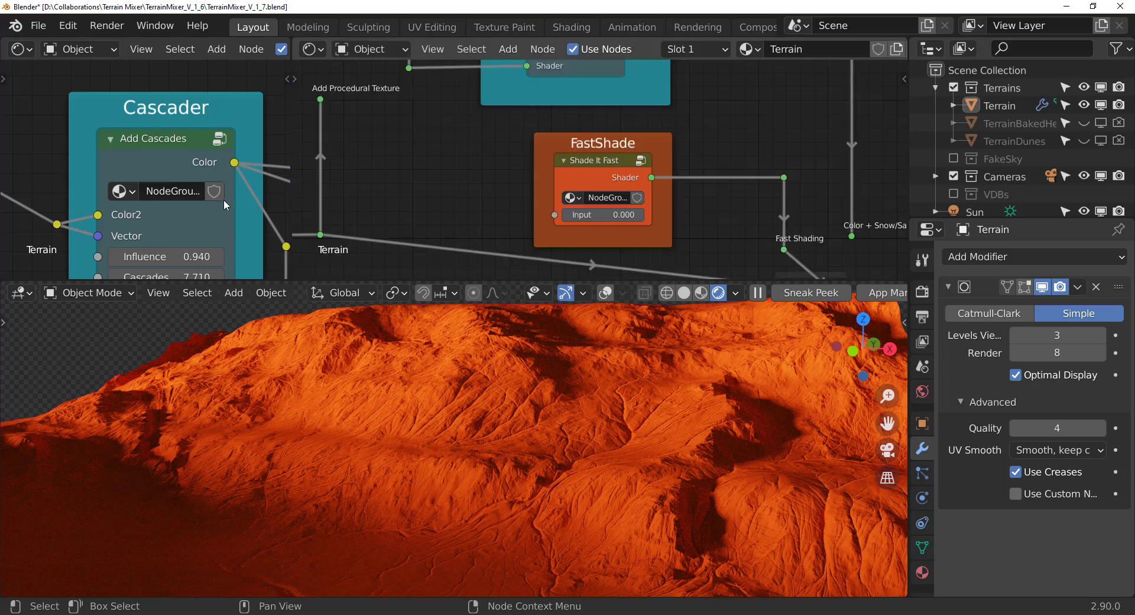
{"action": "left_click_drag", "start_coordinate": [289, 207], "coordinate": [674, 204]}
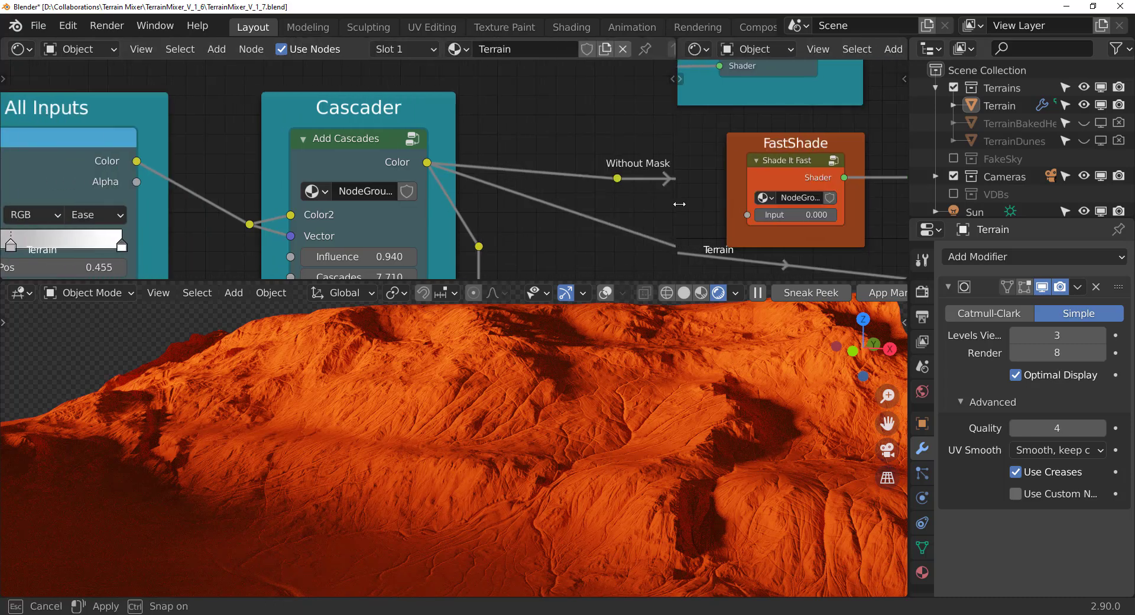
Link the Image Based Without Snow/Sand shader into the PLUG HERE reroute before the Material Output.
{"action": "scroll", "coordinate": [472, 185], "scroll_direction": "down", "scroll_amount": 5}
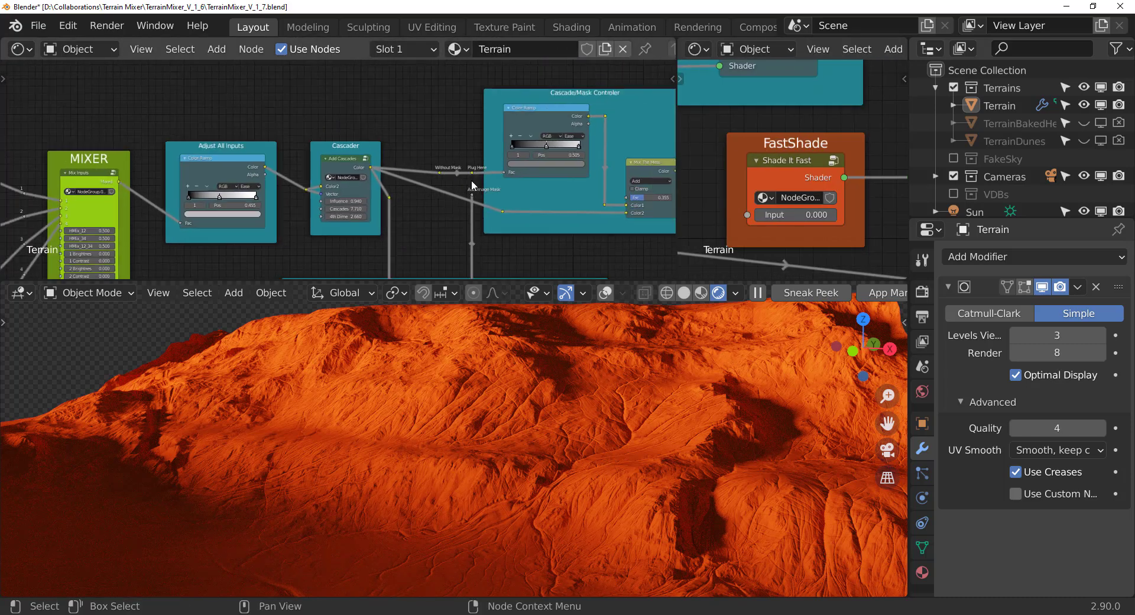
{"action": "middle_click_drag", "start_coordinate": [468, 227], "coordinate": [269, 200]}
{"action": "mouse_move", "coordinate": [609, 204]}
{"action": "middle_mouse_down"}
{"action": "mouse_move", "coordinate": [280, 277]}
{"action": "mouse_move", "coordinate": [435, 115]}
{"action": "mouse_move", "coordinate": [418, 154]}
{"action": "middle_mouse_up"}
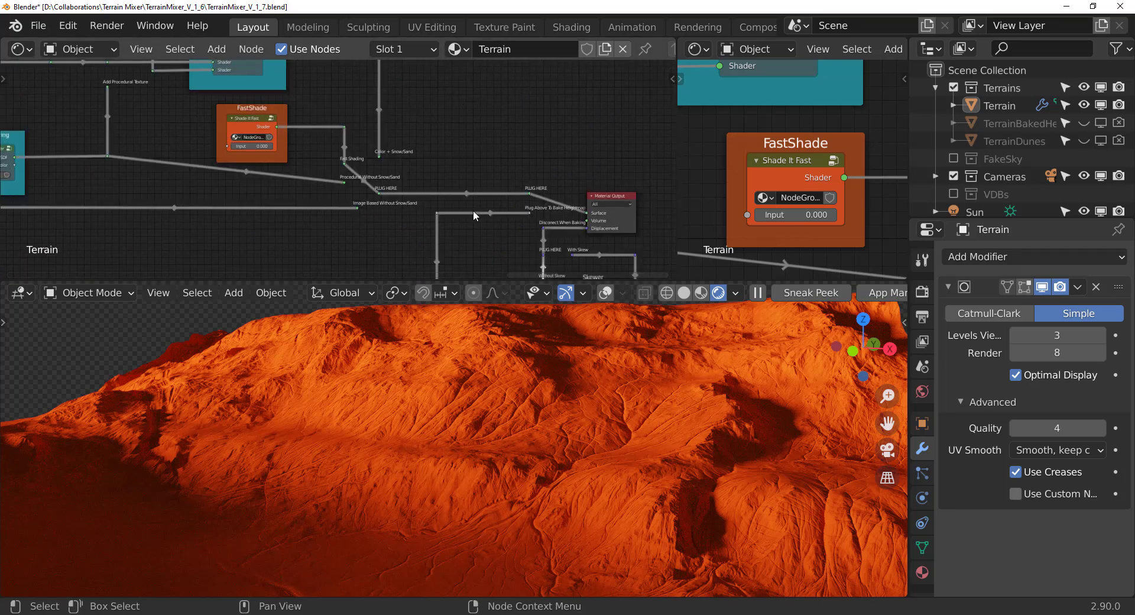
{"action": "scroll", "coordinate": [473, 211], "scroll_direction": "up", "scroll_amount": 3}
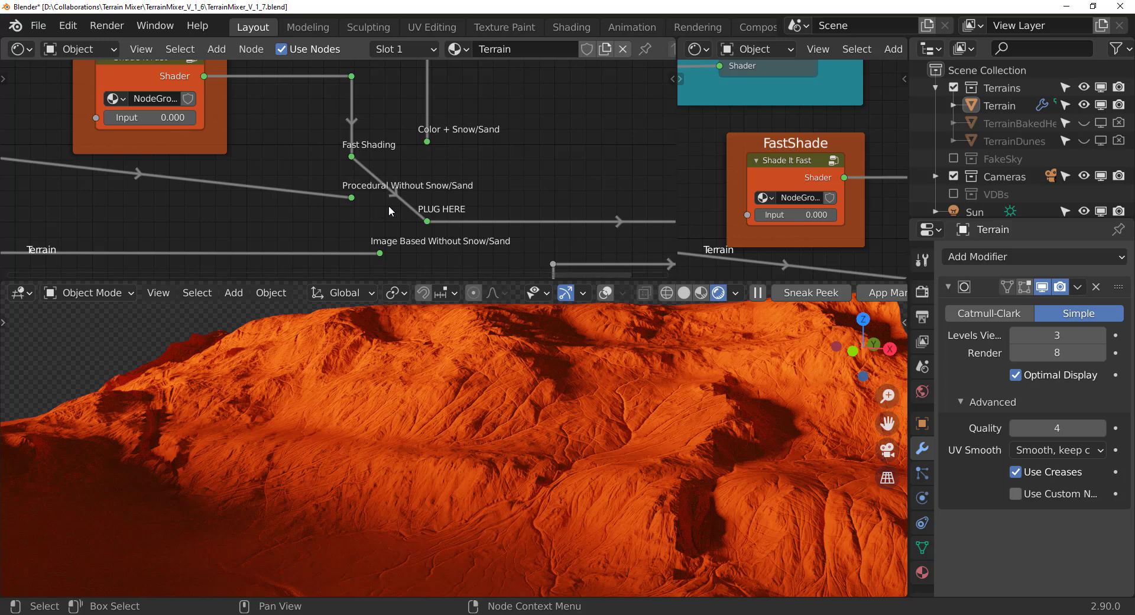
{"action": "middle_click_drag", "start_coordinate": [528, 158], "coordinate": [447, 157]}
{"action": "scroll", "coordinate": [437, 144], "scroll_direction": "up", "scroll_amount": 2}
{"action": "scroll", "coordinate": [441, 114], "scroll_direction": "down", "scroll_amount": 2}
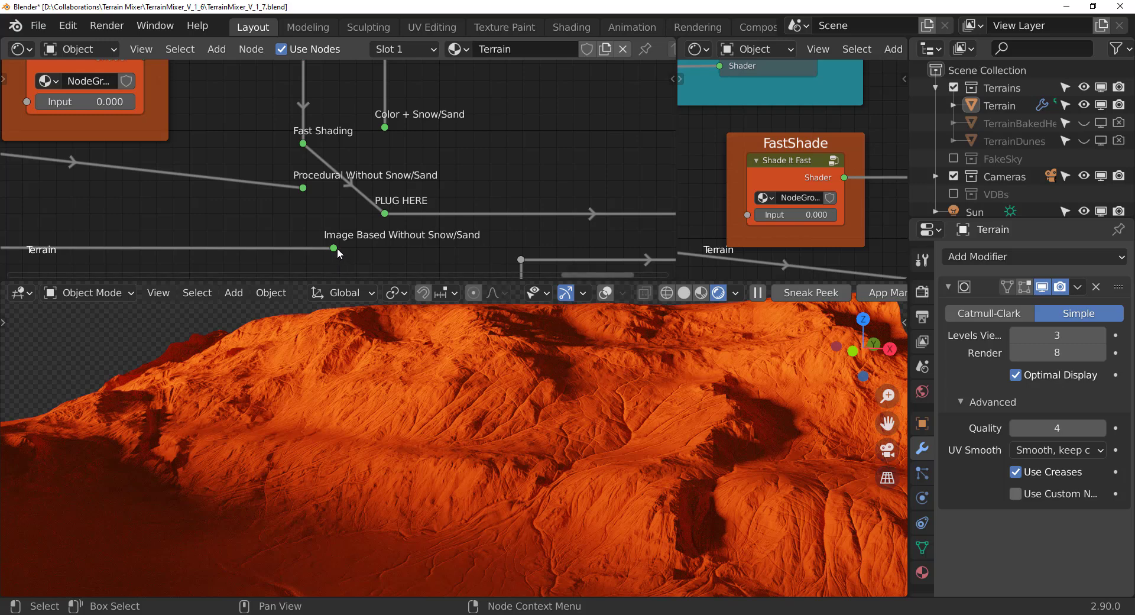
{"action": "left_click_drag", "start_coordinate": [335, 248], "coordinate": [388, 210]}
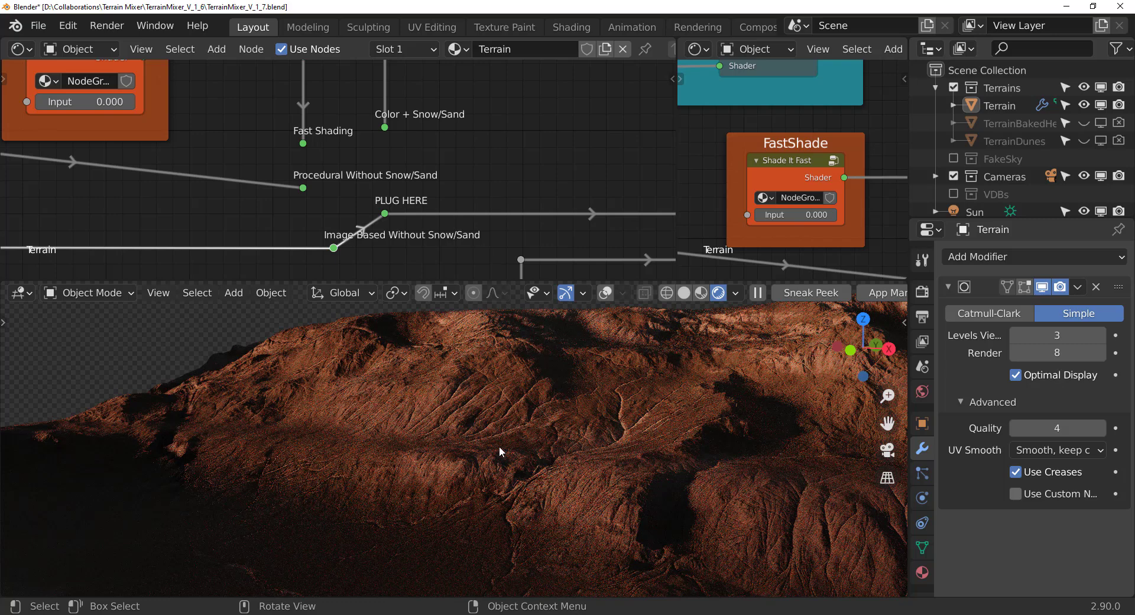
Feed PLUG HERE from the Color + Snow/Sand shader, trying Procedural Without Snow/Sand in between.
{"action": "scroll", "coordinate": [357, 255], "scroll_direction": "up", "scroll_amount": 6, "text": "shift"}
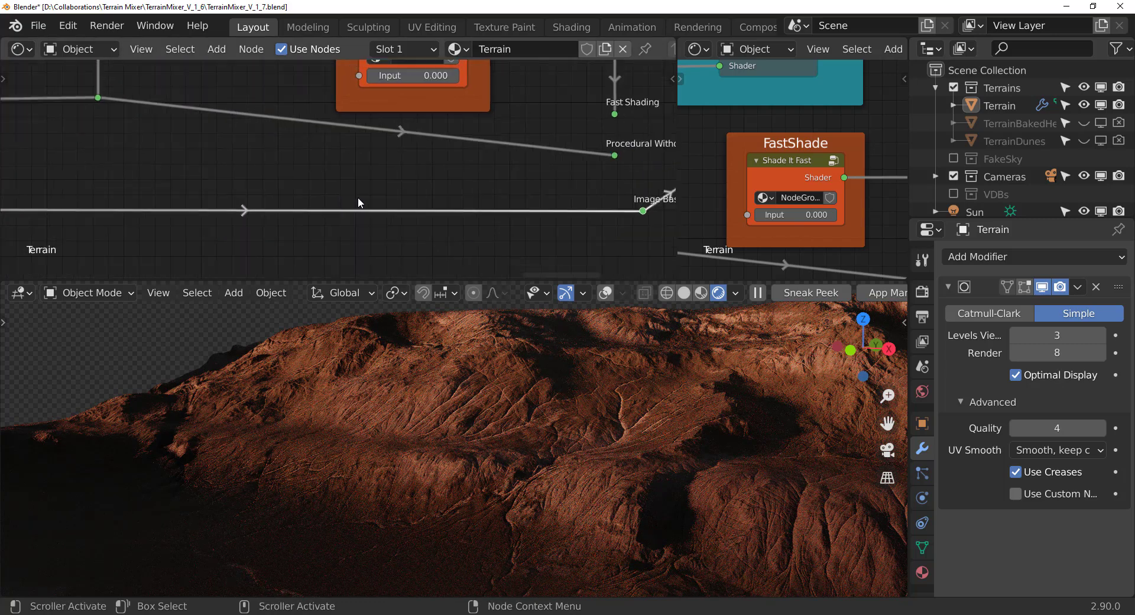
{"action": "scroll", "coordinate": [422, 174], "scroll_direction": "up", "scroll_amount": 8, "text": "ctrl"}
{"action": "scroll", "coordinate": [422, 174], "scroll_direction": "up", "scroll_amount": 6, "text": "shift"}
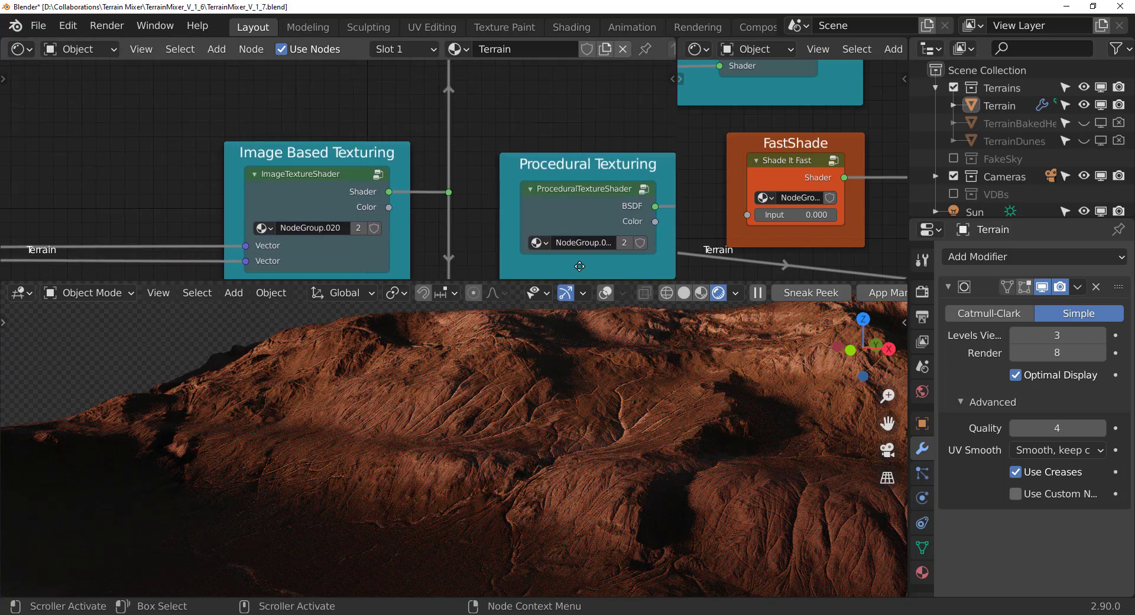
{"action": "scroll", "coordinate": [586, 151], "scroll_direction": "down", "scroll_amount": 5}
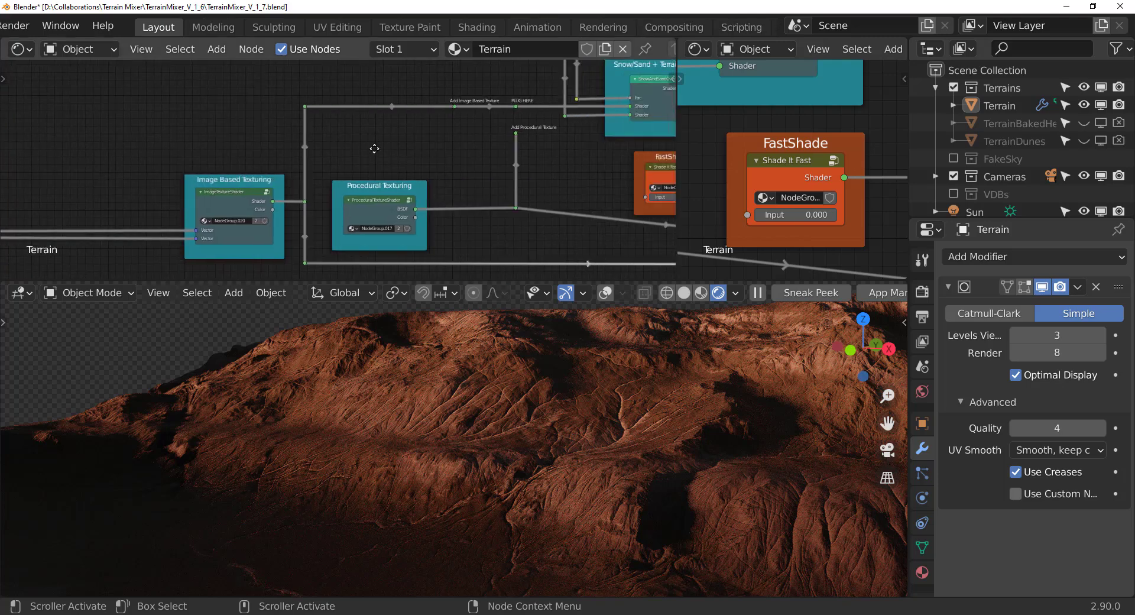
{"action": "middle_click_drag", "start_coordinate": [620, 120], "coordinate": [608, 256]}
{"action": "scroll", "coordinate": [542, 166], "scroll_direction": "up", "scroll_amount": 6}
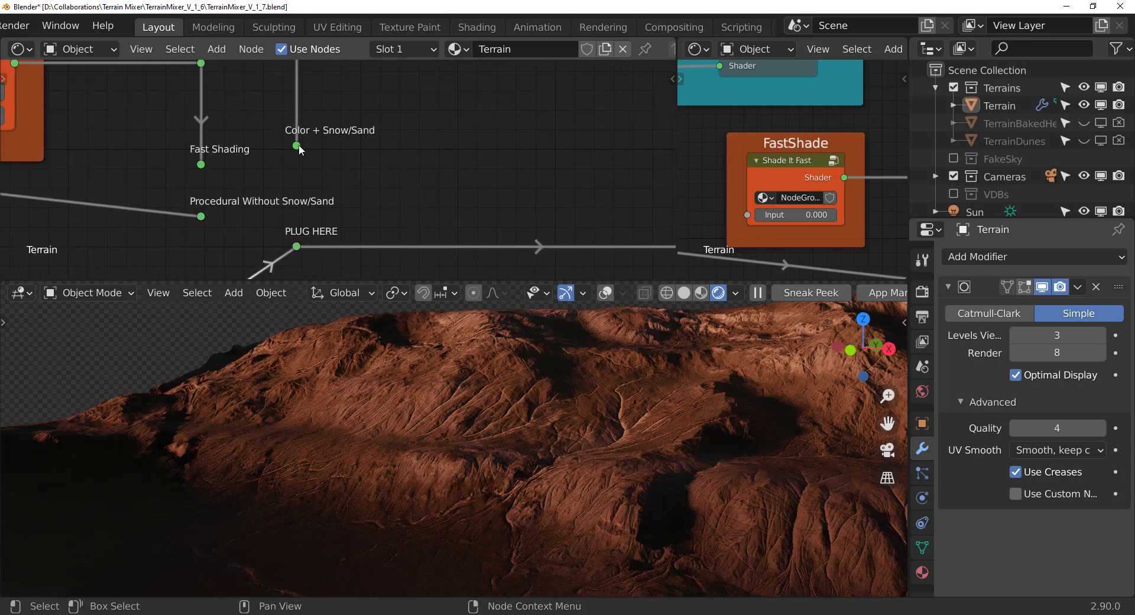
{"action": "left_click_drag", "start_coordinate": [299, 144], "coordinate": [300, 246]}
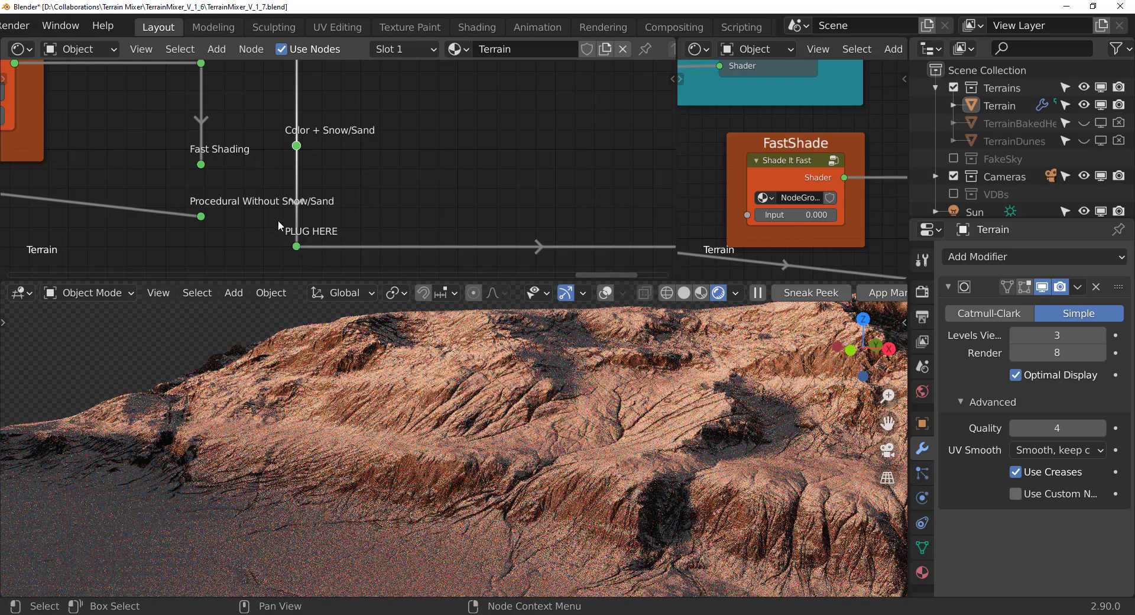
{"action": "left_click_drag", "start_coordinate": [201, 217], "coordinate": [296, 246]}
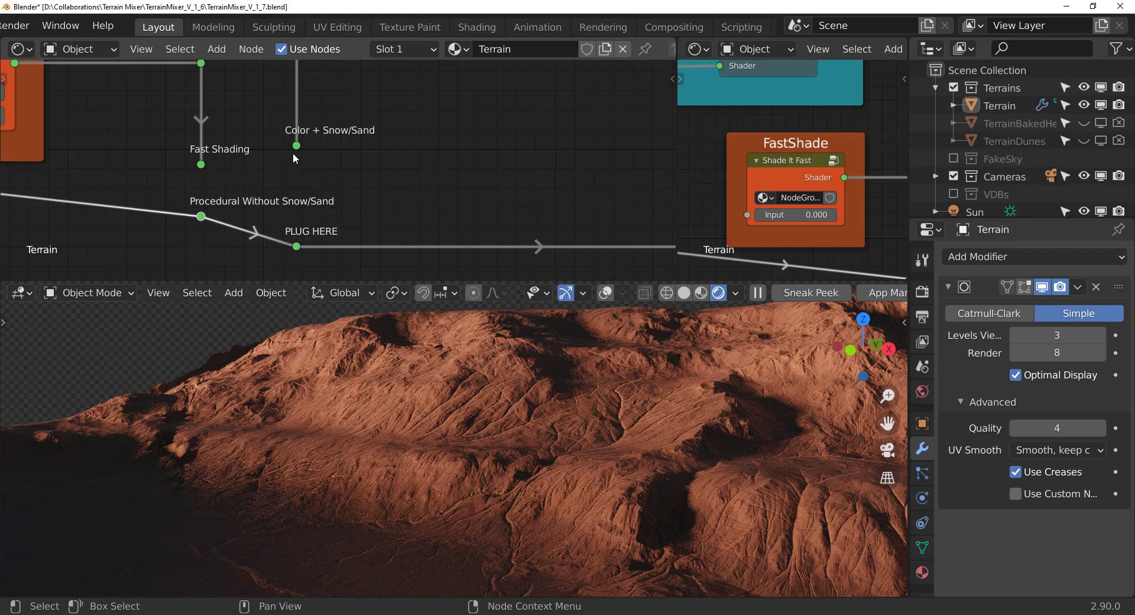
{"action": "left_click_drag", "start_coordinate": [303, 265], "coordinate": [302, 261]}
Try HMix_12 at 0.9 on the MIXER frame's Mix Inputs node and lower it to 0.
{"action": "scroll", "coordinate": [335, 156], "scroll_direction": "down", "scroll_amount": 2}
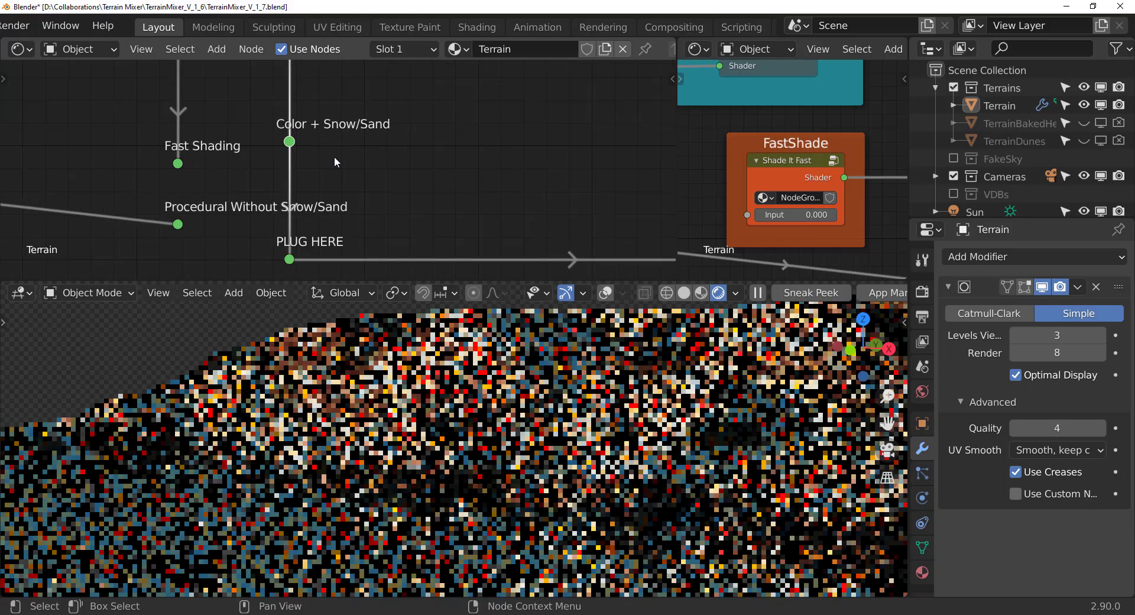
{"action": "scroll", "coordinate": [335, 157], "scroll_direction": "down", "scroll_amount": 3}
{"action": "scroll", "coordinate": [254, 161], "scroll_direction": "down", "scroll_amount": 2}
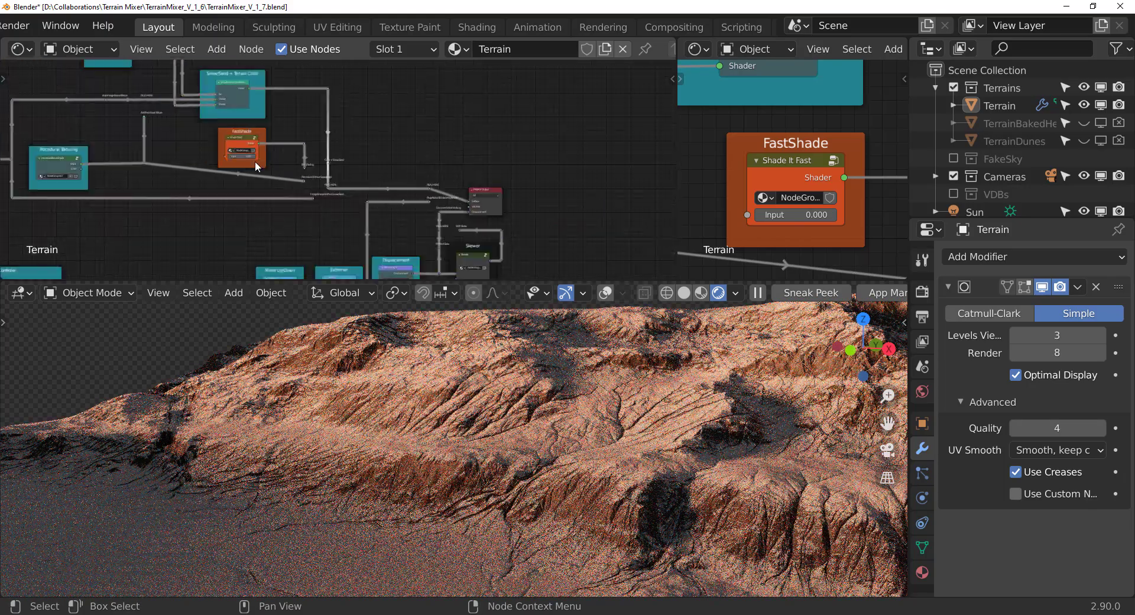
{"action": "middle_click_drag", "start_coordinate": [254, 161], "coordinate": [586, 109]}
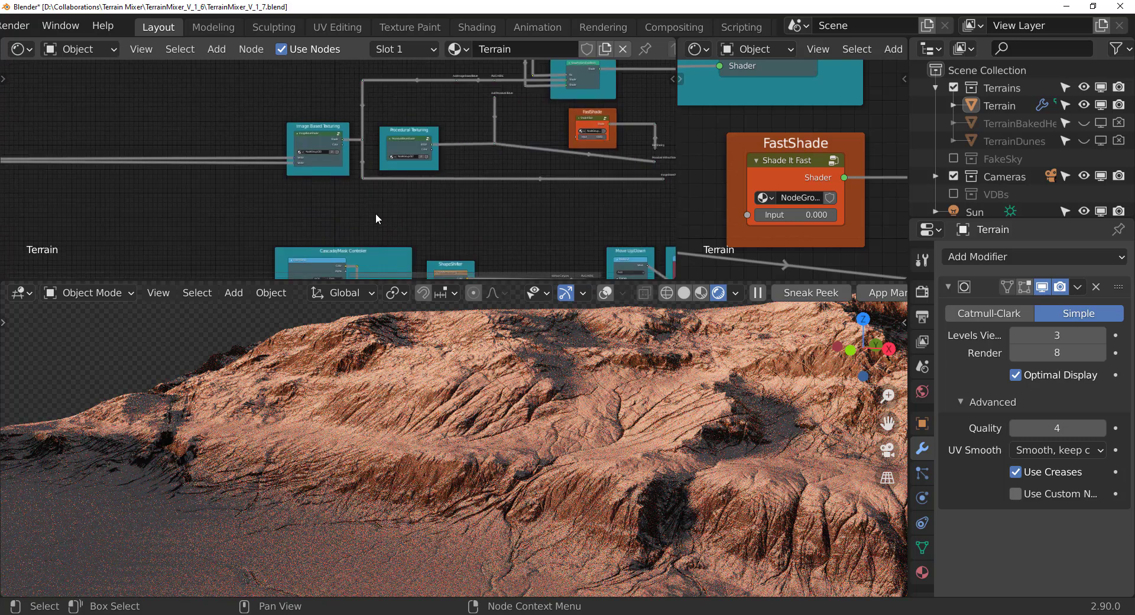
{"action": "scroll", "coordinate": [381, 206], "scroll_direction": "down", "scroll_amount": 3}
{"action": "middle_click_drag", "start_coordinate": [381, 206], "coordinate": [428, 215]}
{"action": "scroll", "coordinate": [495, 209], "scroll_direction": "up", "scroll_amount": 7}
{"action": "scroll", "coordinate": [357, 216], "scroll_direction": "up", "scroll_amount": 7}
{"action": "scroll", "coordinate": [382, 232], "scroll_direction": "up", "scroll_amount": 1}
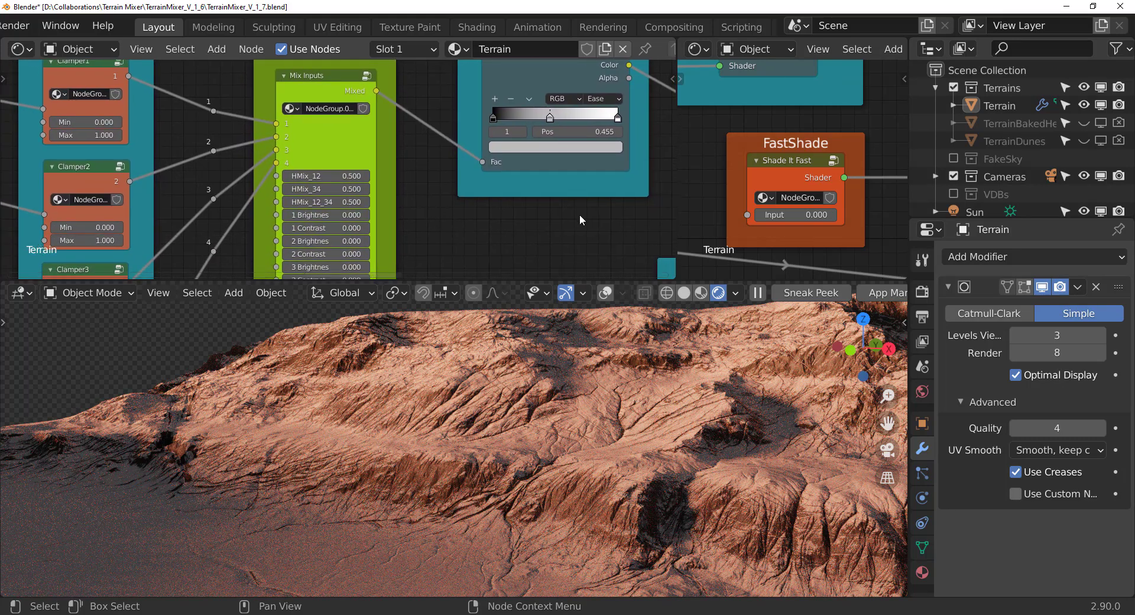
{"action": "scroll", "coordinate": [521, 220], "scroll_direction": "down", "scroll_amount": 1}
{"action": "middle_click_drag", "start_coordinate": [543, 239], "coordinate": [395, 204]}
{"action": "scroll", "coordinate": [395, 199], "scroll_direction": "up", "scroll_amount": 2}
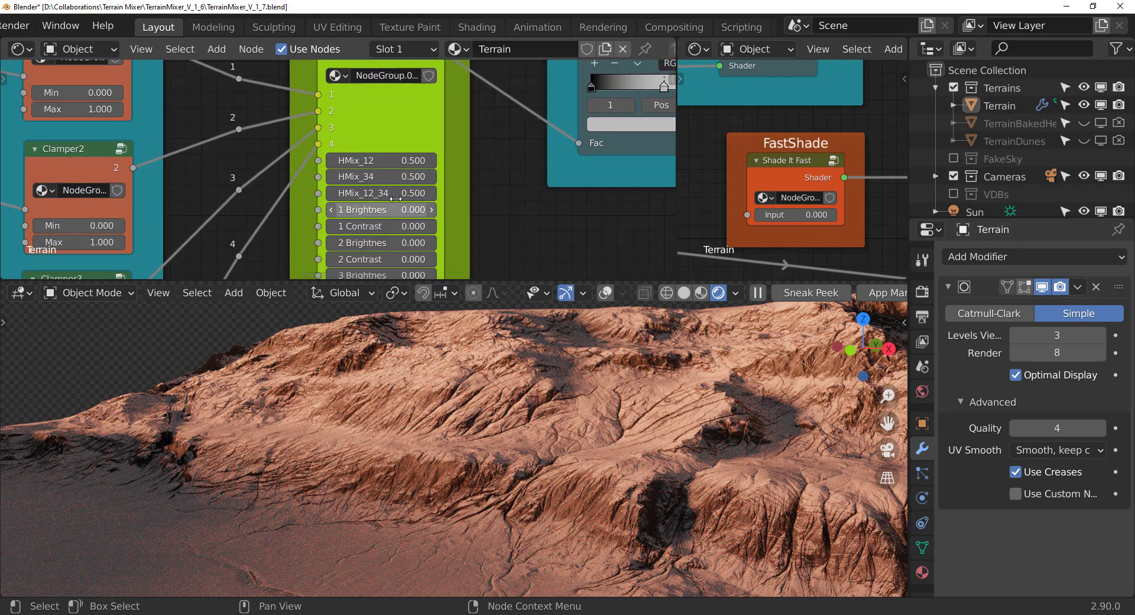
{"action": "scroll", "coordinate": [395, 198], "scroll_direction": "up", "scroll_amount": 3}
{"action": "left_click_drag", "start_coordinate": [377, 159], "coordinate": [379, 153]}
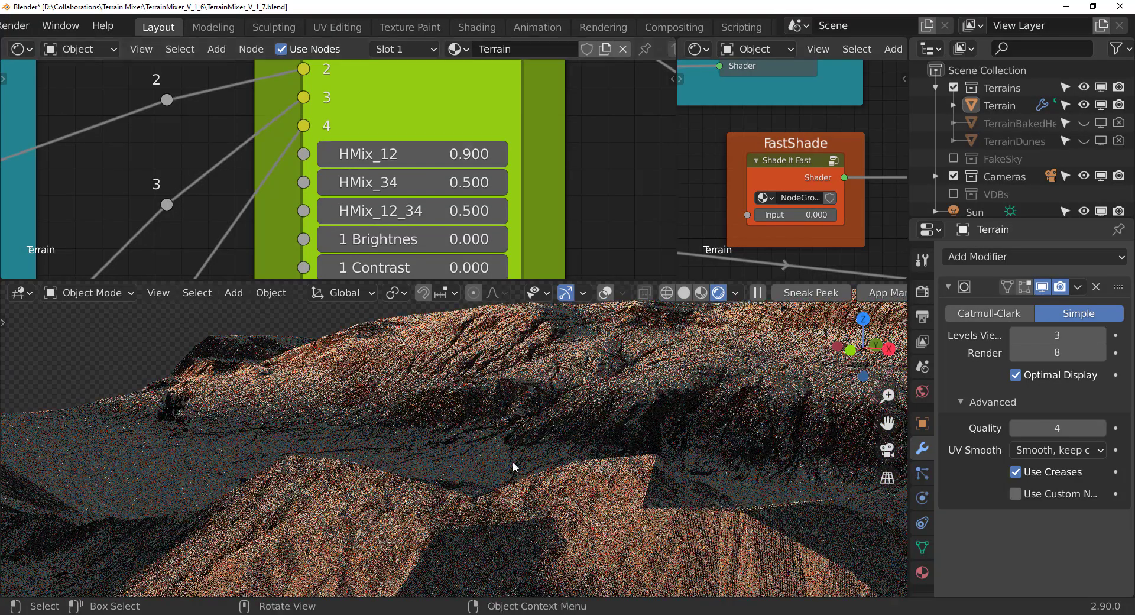
{"action": "middle_click_drag", "start_coordinate": [586, 464], "coordinate": [542, 477]}
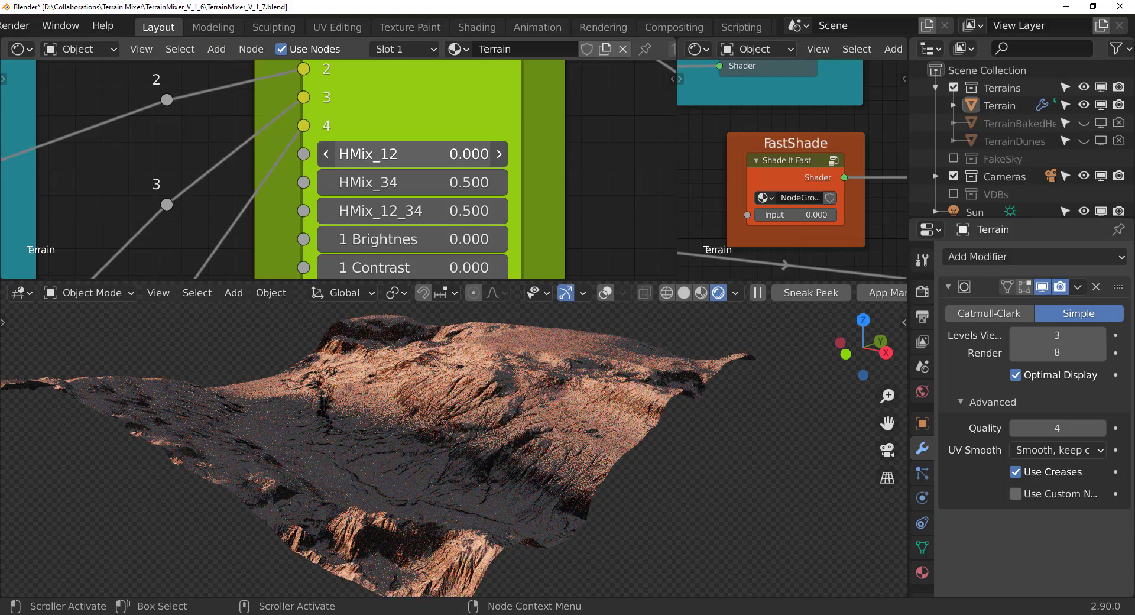
Raise HMix_12_34 on the Mix Inputs node through 0.6 to 1 and view the whole terrain.
{"action": "middle_click_drag", "start_coordinate": [366, 475], "coordinate": [461, 508]}
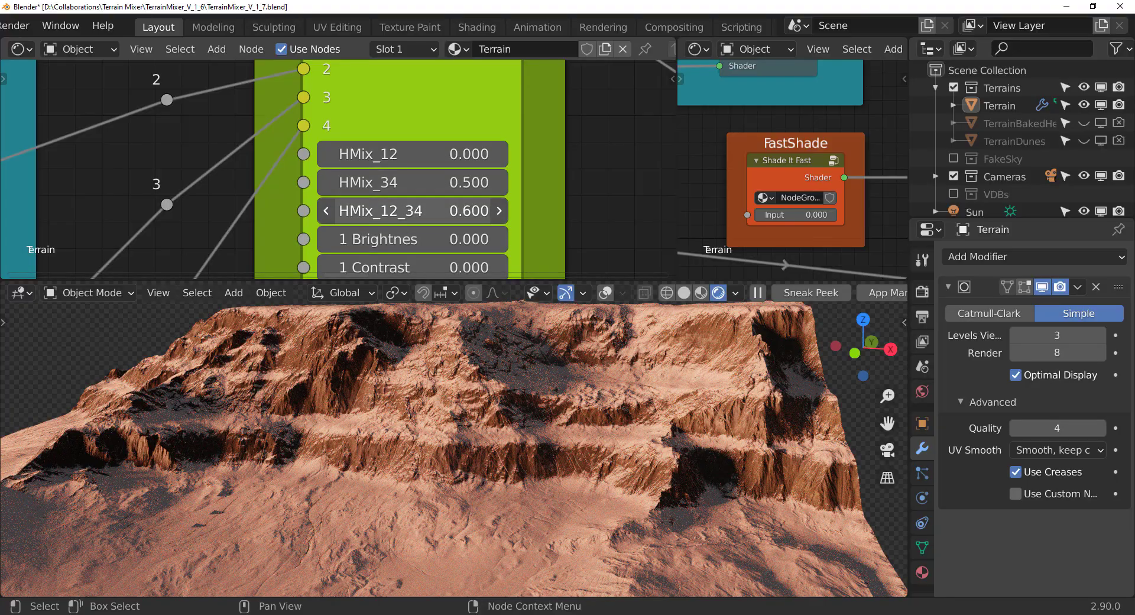
{"action": "left_click_drag", "start_coordinate": [414, 210], "coordinate": [485, 210]}
{"action": "scroll", "coordinate": [513, 513], "scroll_direction": "down", "scroll_amount": 3}
{"action": "middle_click_drag", "start_coordinate": [513, 513], "coordinate": [544, 486]}
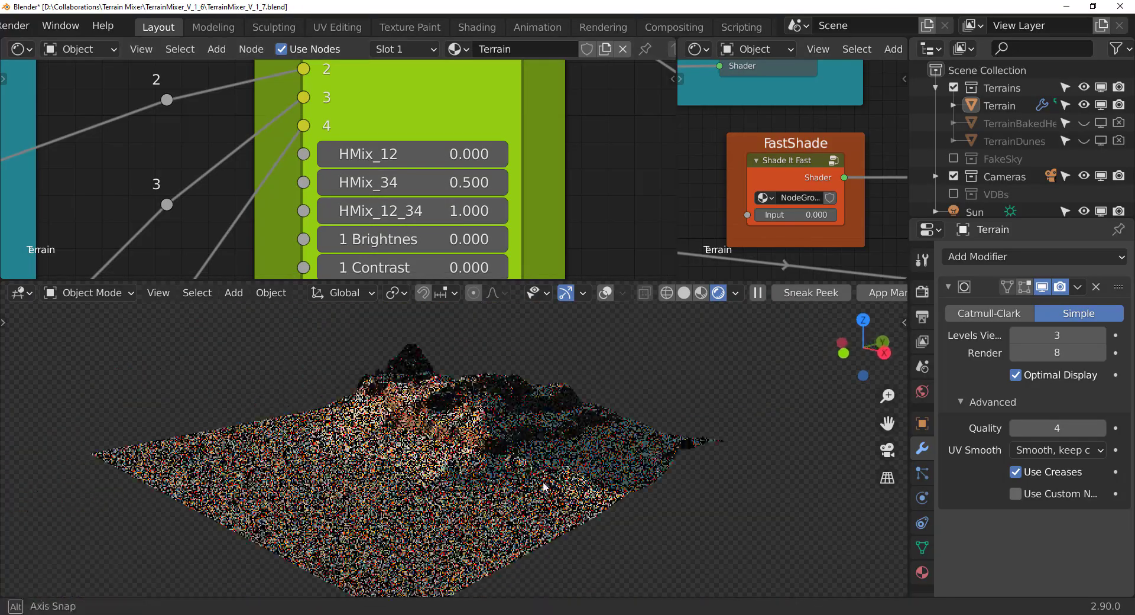
{"action": "scroll", "coordinate": [544, 487], "scroll_direction": "up", "scroll_amount": 4}
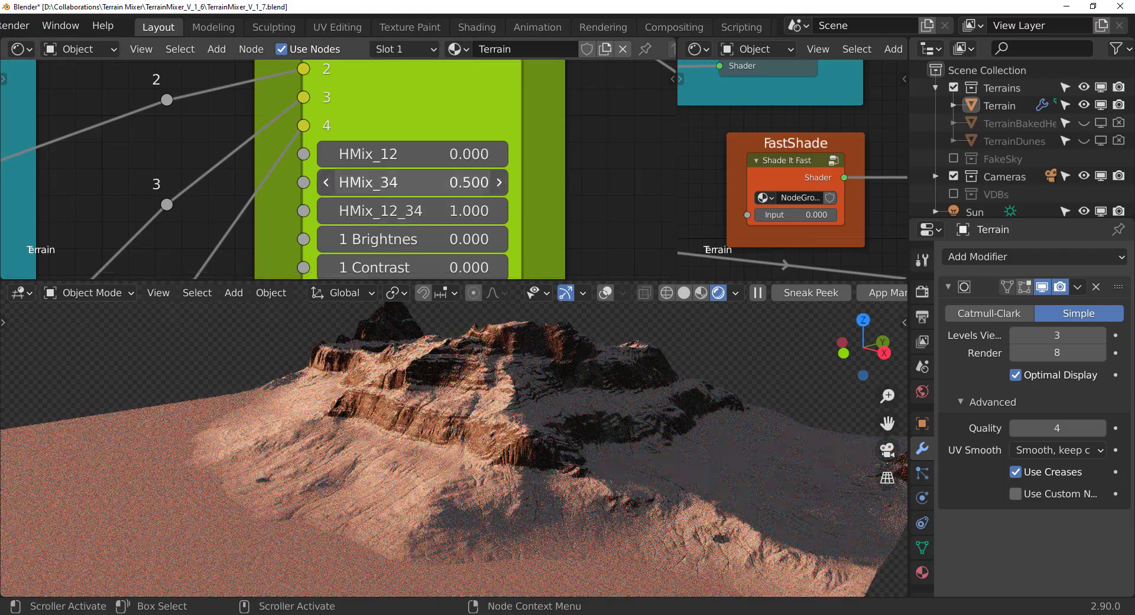
Set HMix_34 to 0.6 on the Mix Inputs node and inspect the blended terrain close up and from afar.
{"action": "scroll", "coordinate": [546, 445], "scroll_direction": "down", "scroll_amount": 5}
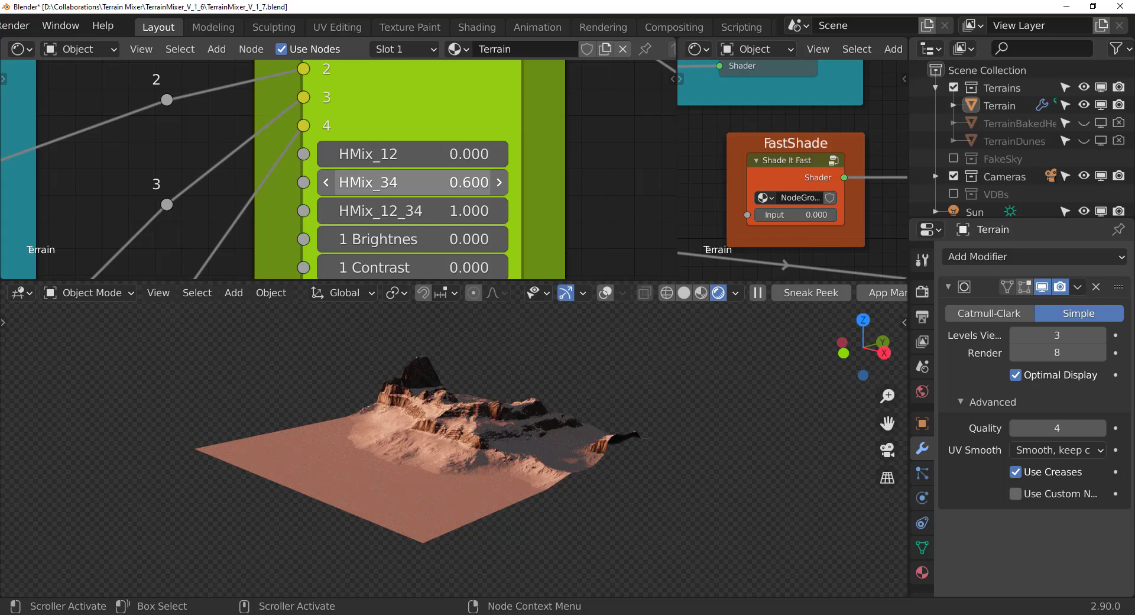
{"action": "scroll", "coordinate": [425, 360], "scroll_direction": "up", "scroll_amount": 6}
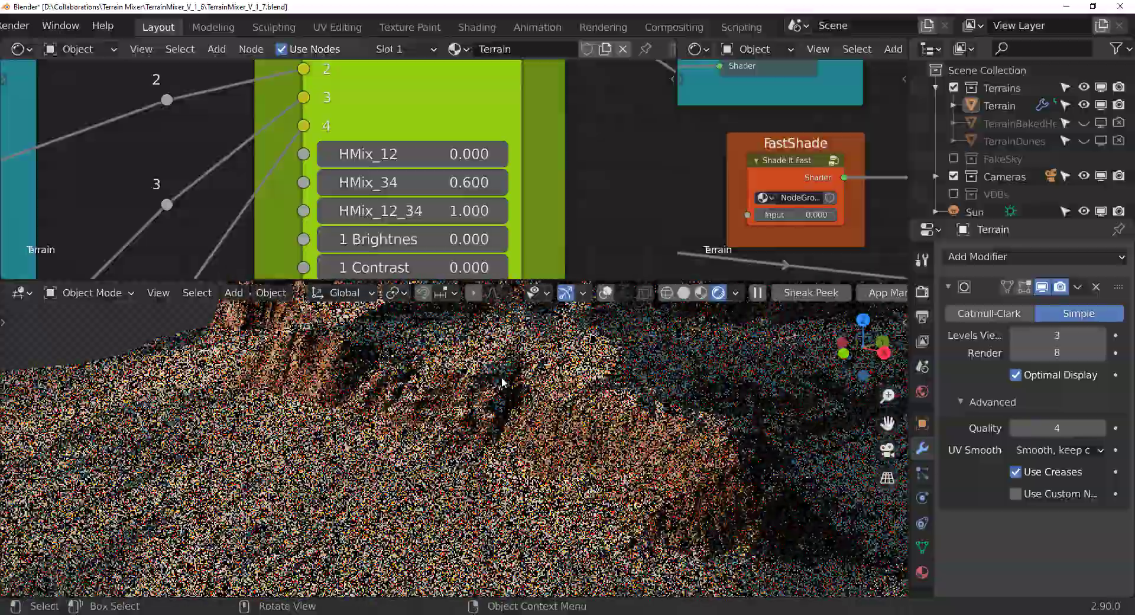
{"action": "scroll", "coordinate": [584, 531], "scroll_direction": "up", "scroll_amount": 2}
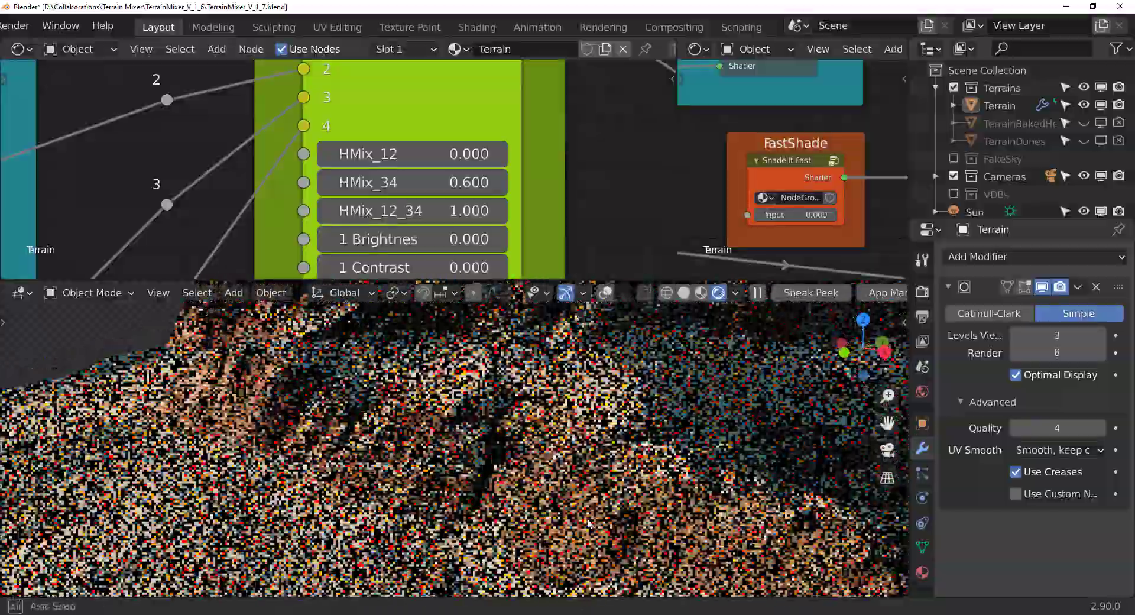
{"action": "middle_click_drag", "start_coordinate": [584, 531], "coordinate": [587, 504]}
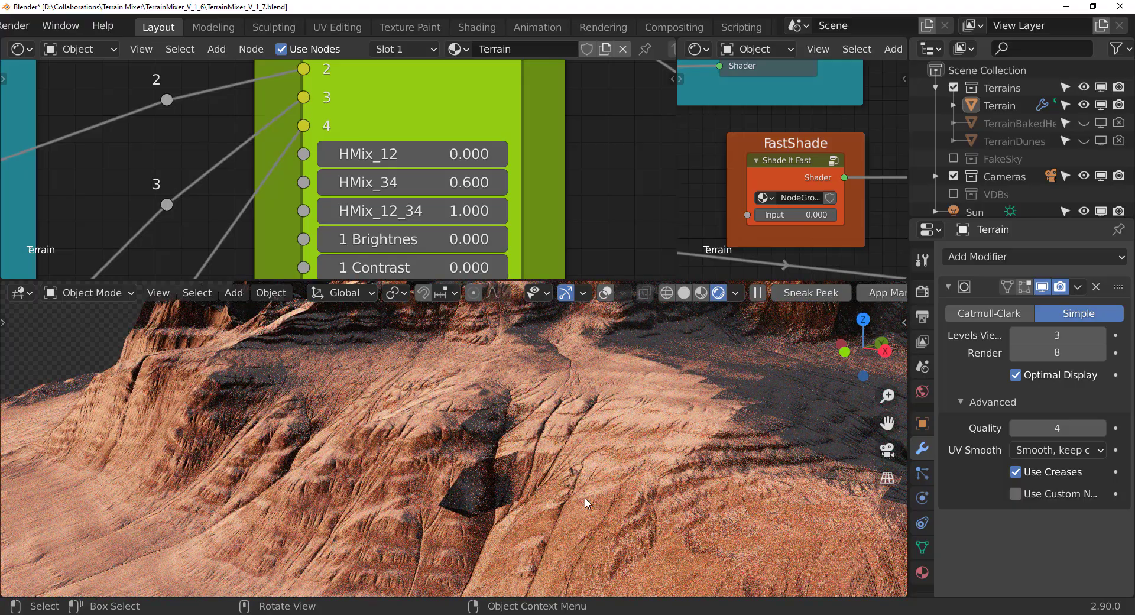
{"action": "scroll", "coordinate": [587, 497], "scroll_direction": "down", "scroll_amount": 3}
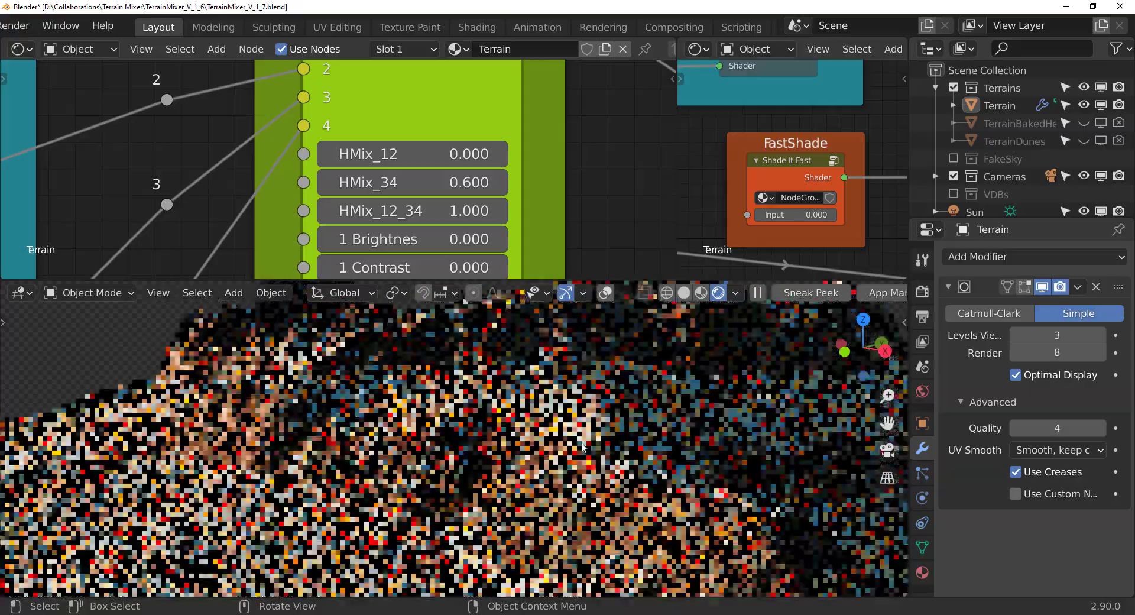
{"action": "scroll", "coordinate": [582, 447], "scroll_direction": "down", "scroll_amount": 3}
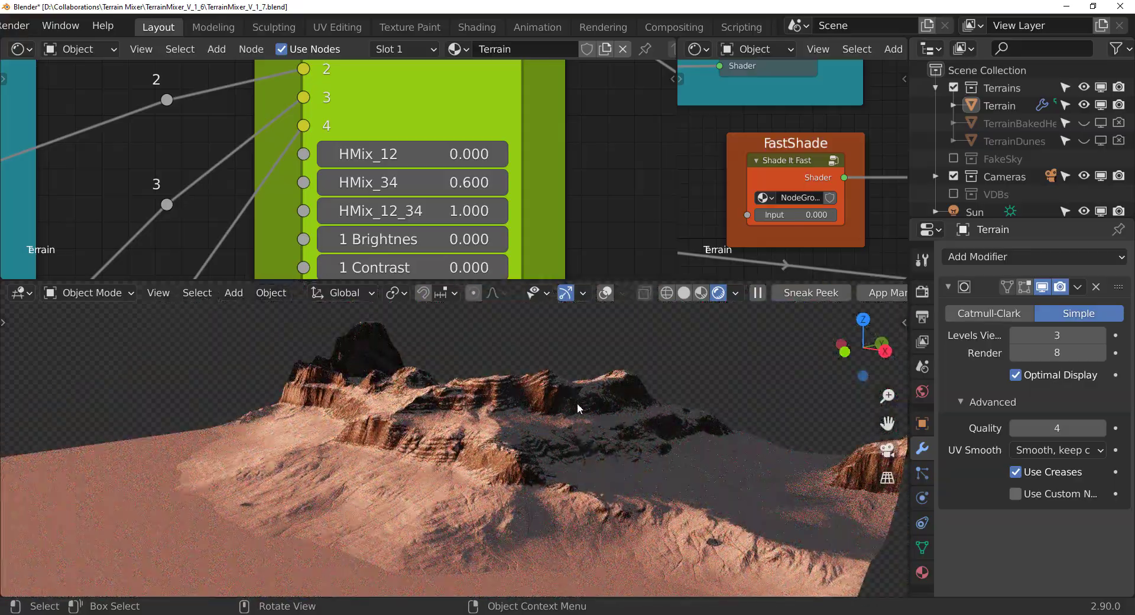
{"action": "scroll", "coordinate": [577, 403], "scroll_direction": "down", "scroll_amount": 3}
{"action": "middle_click_drag", "start_coordinate": [528, 403], "coordinate": [535, 414]}
Try the middle stop of the Adjust All Inputs color ramp at 0.609 and move it to 0.318.
{"action": "scroll", "coordinate": [467, 163], "scroll_direction": "down", "scroll_amount": 5}
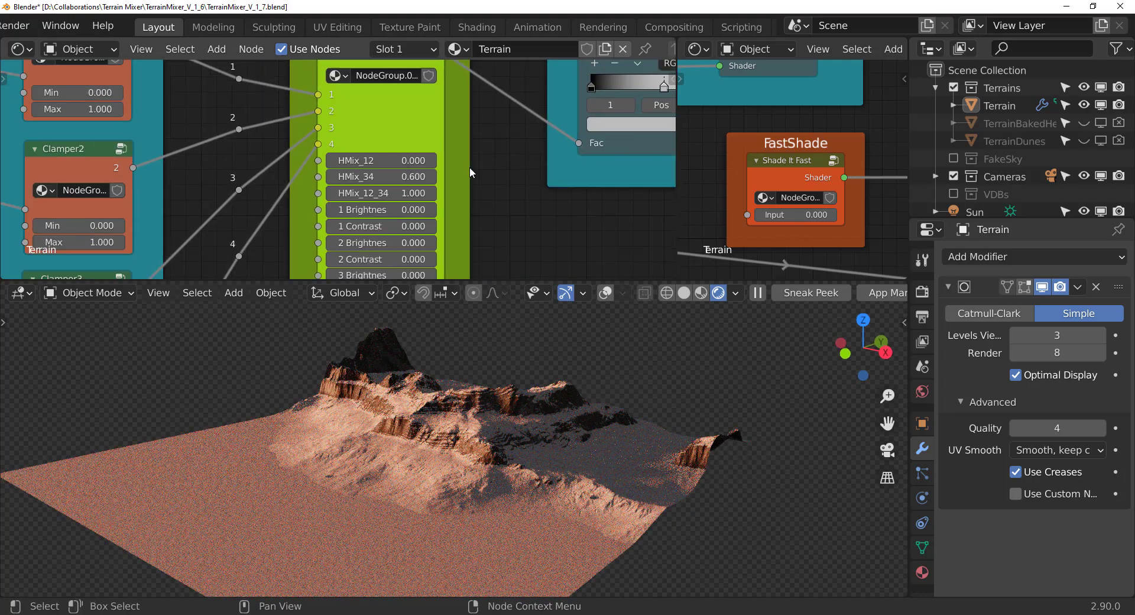
{"action": "middle_click_drag", "start_coordinate": [460, 220], "coordinate": [407, 174]}
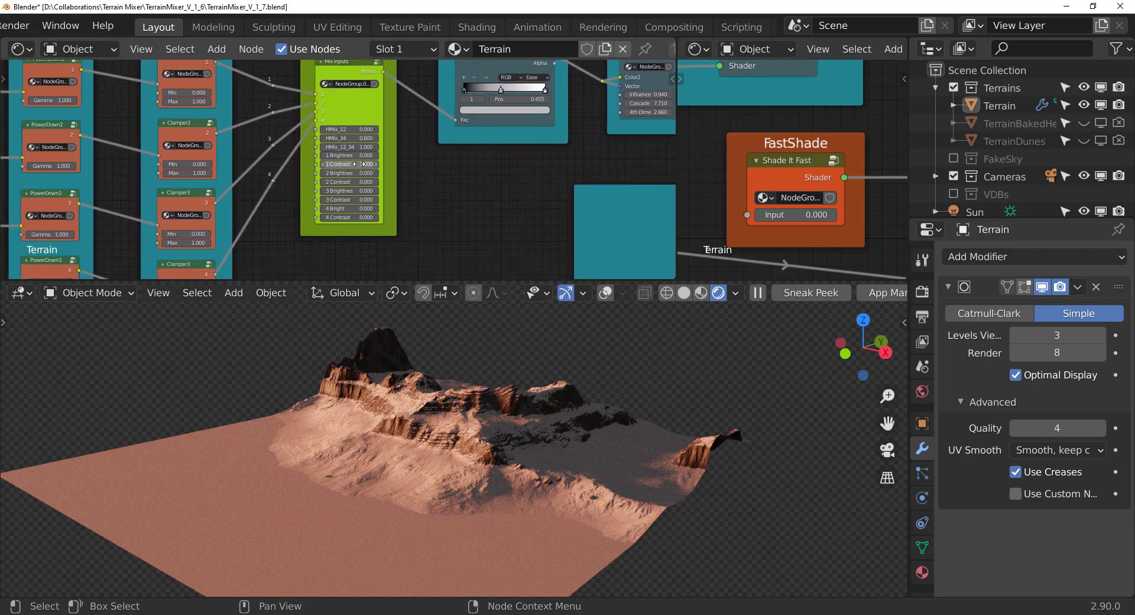
{"action": "scroll", "coordinate": [403, 172], "scroll_direction": "up", "scroll_amount": 4}
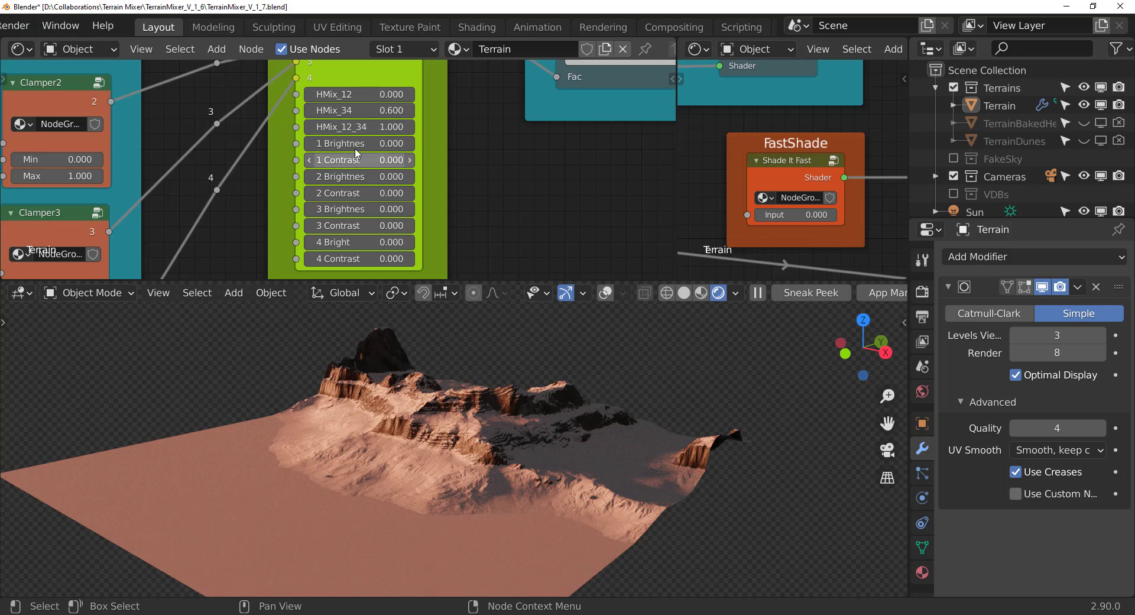
{"action": "middle_click_drag", "start_coordinate": [554, 178], "coordinate": [473, 237]}
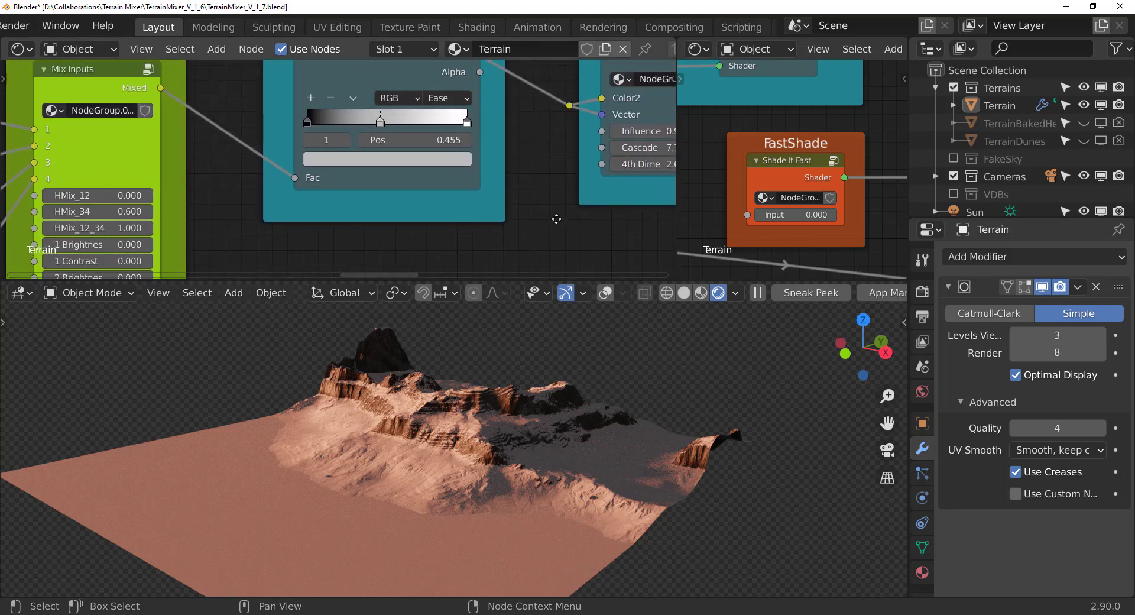
{"action": "middle_click_drag", "start_coordinate": [556, 219], "coordinate": [539, 271]}
{"action": "middle_click_drag", "start_coordinate": [468, 172], "coordinate": [479, 205]}
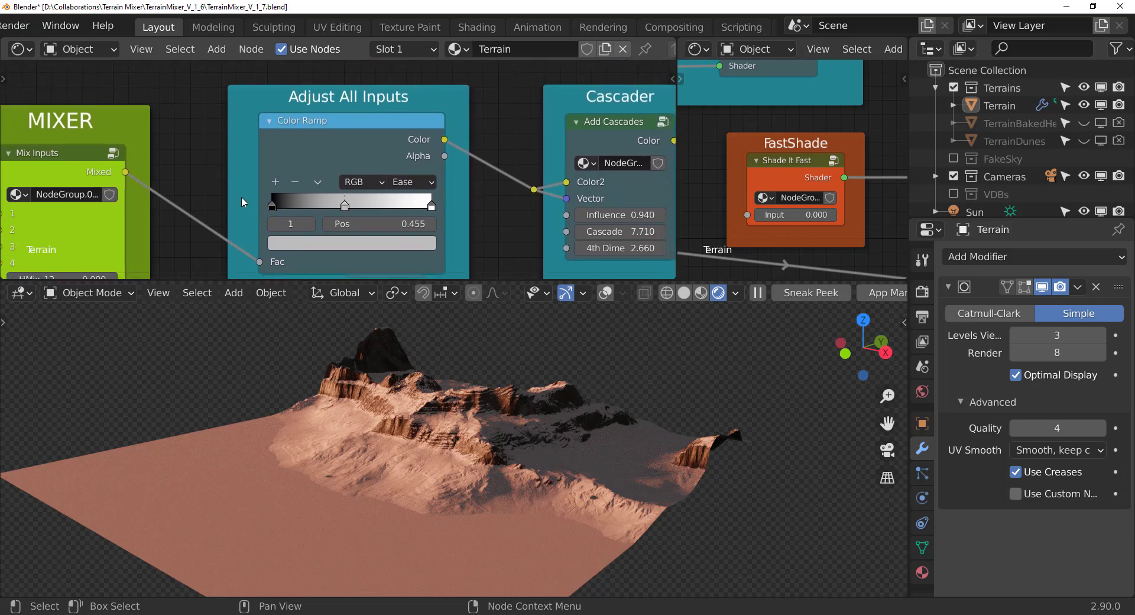
{"action": "left_click_drag", "start_coordinate": [349, 204], "coordinate": [370, 210]}
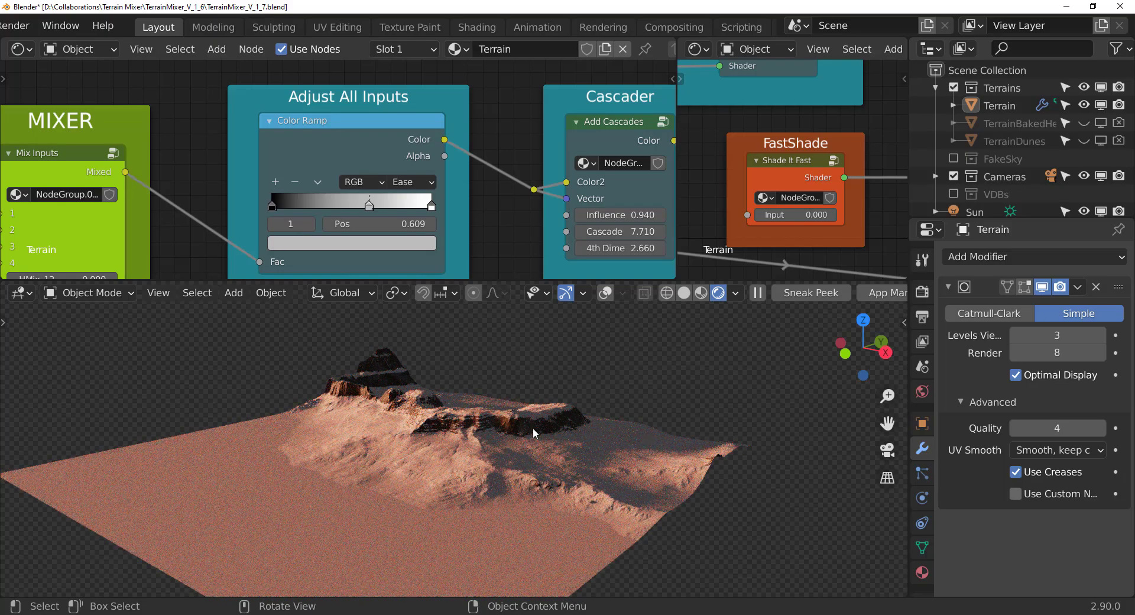
{"action": "middle_click_drag", "start_coordinate": [584, 434], "coordinate": [596, 431]}
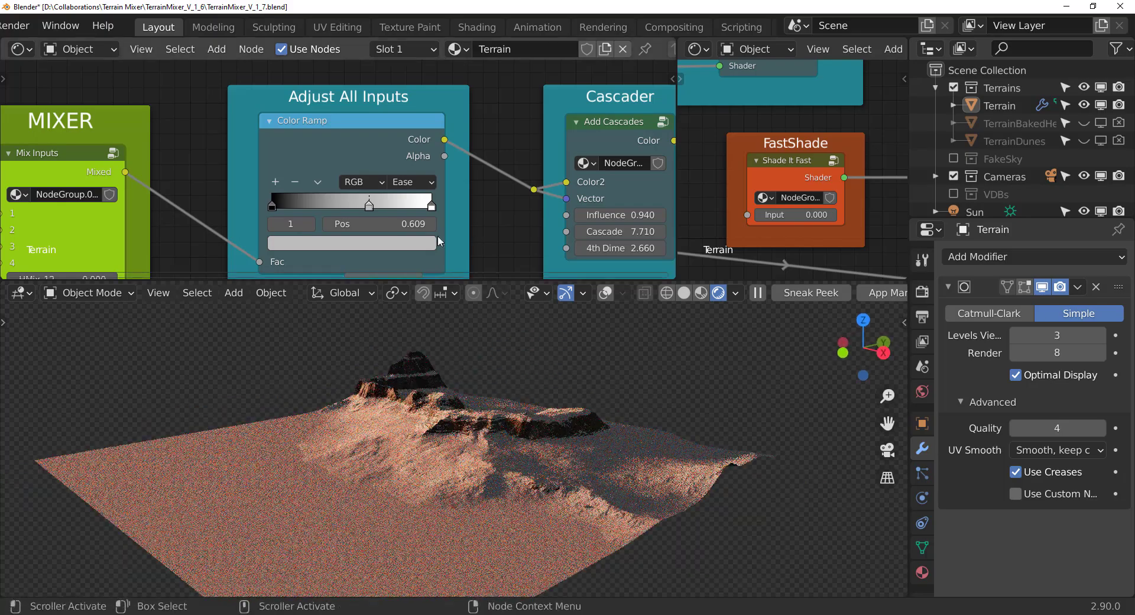
{"action": "left_click_drag", "start_coordinate": [358, 207], "coordinate": [324, 208]}
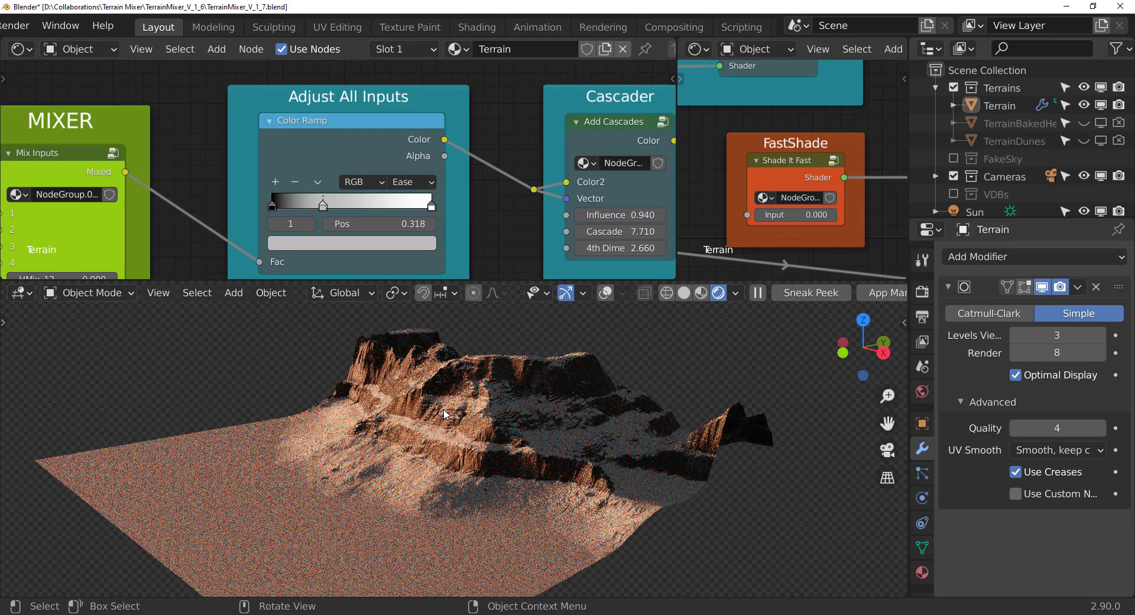
On the Cascader's Add Cascades node, try Influence at 1 before setting it to 0.9, and raise 4th Dime to 5.26.
{"action": "middle_click_drag", "start_coordinate": [568, 467], "coordinate": [489, 459]}
{"action": "scroll", "coordinate": [560, 456], "scroll_direction": "up", "scroll_amount": 2}
{"action": "middle_click_drag", "start_coordinate": [627, 202], "coordinate": [336, 207]}
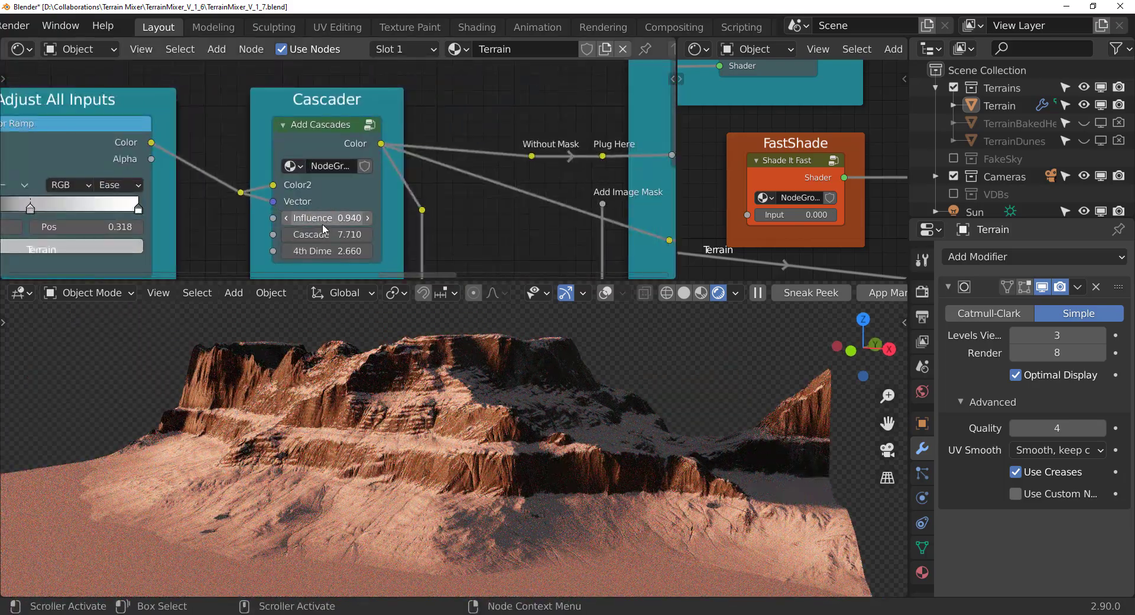
{"action": "left_click_drag", "start_coordinate": [315, 219], "coordinate": [354, 218]}
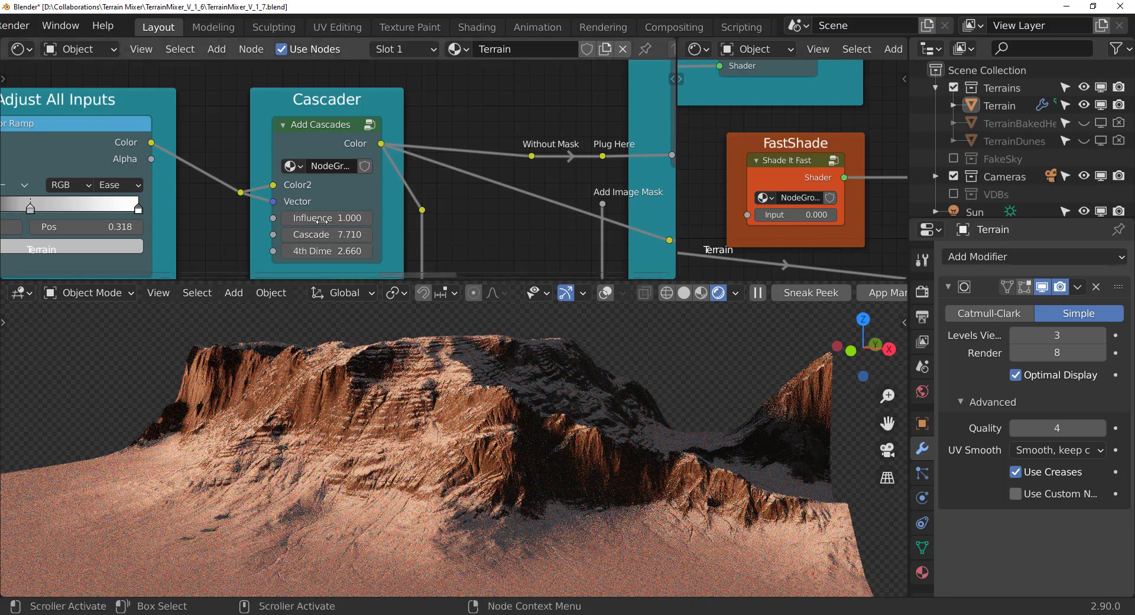
{"action": "left_click", "coordinate": [287, 217]}
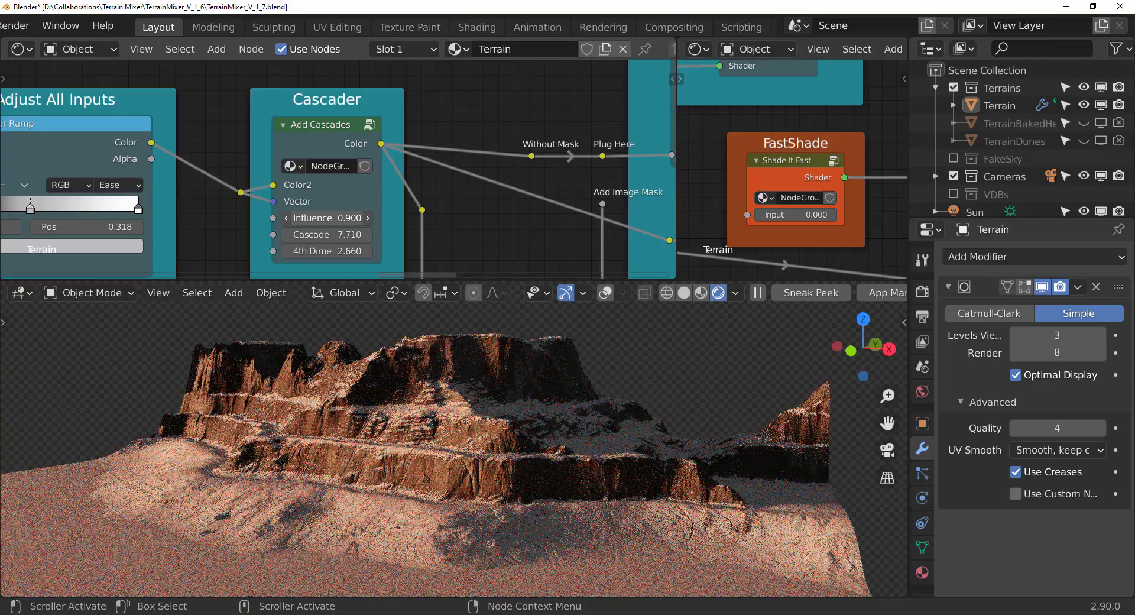
{"action": "middle_click_drag", "start_coordinate": [520, 484], "coordinate": [414, 467]}
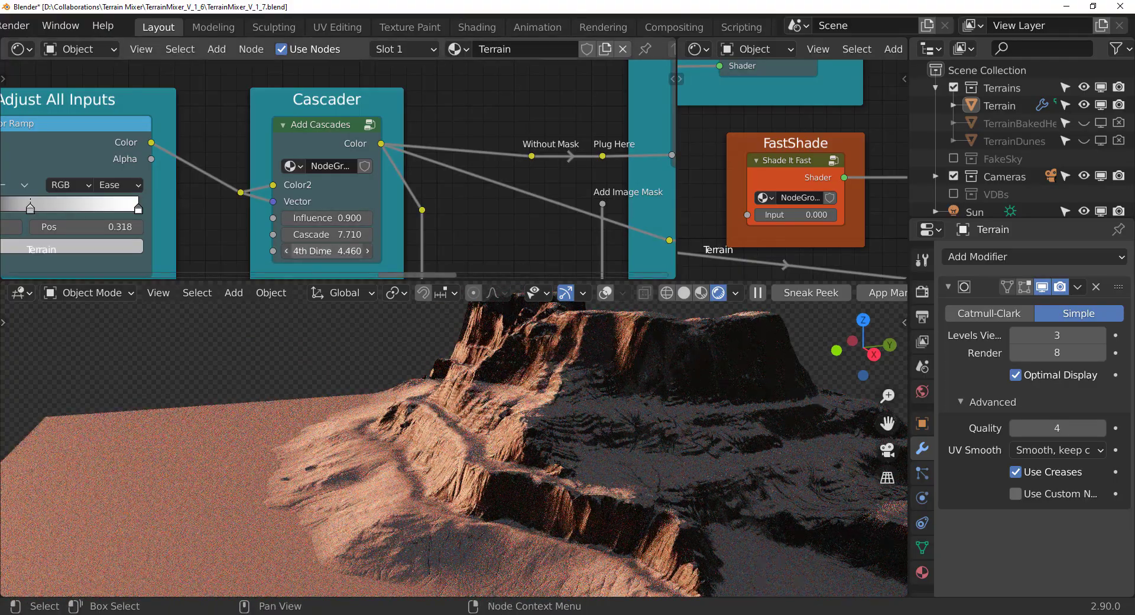
{"action": "left_click_drag", "start_coordinate": [349, 250], "coordinate": [378, 250]}
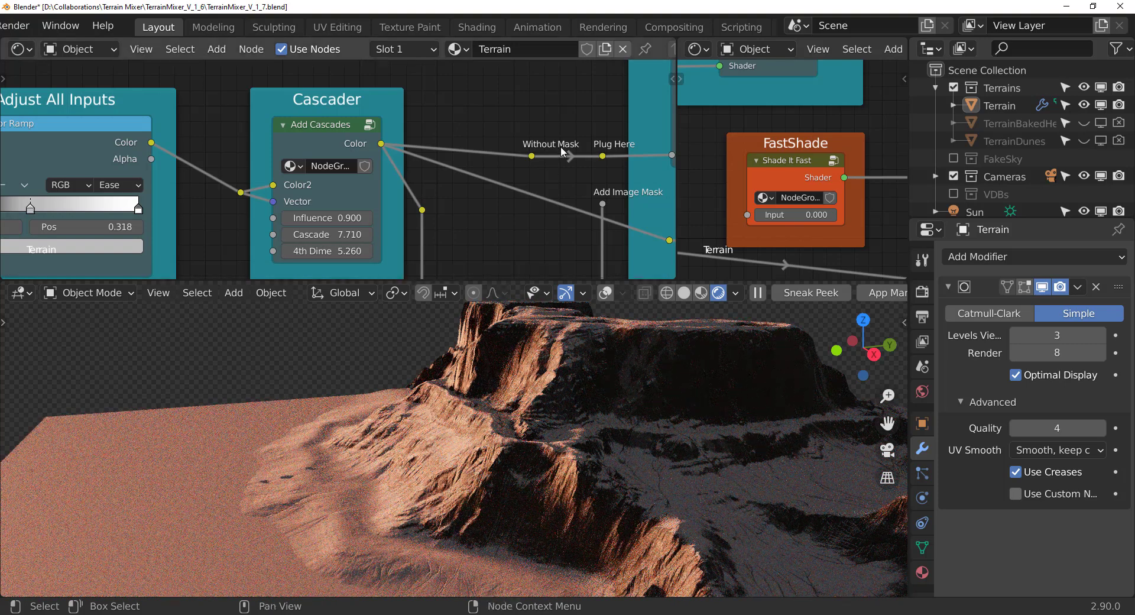
Try Shift X at 0.5 on the GRAND SHIFTER's Shift All Inputs node and set it to -0.5.
{"action": "scroll", "coordinate": [561, 147], "scroll_direction": "down", "scroll_amount": 5}
{"action": "scroll", "coordinate": [460, 182], "scroll_direction": "up", "scroll_amount": 4}
{"action": "scroll", "coordinate": [423, 156], "scroll_direction": "up", "scroll_amount": 2}
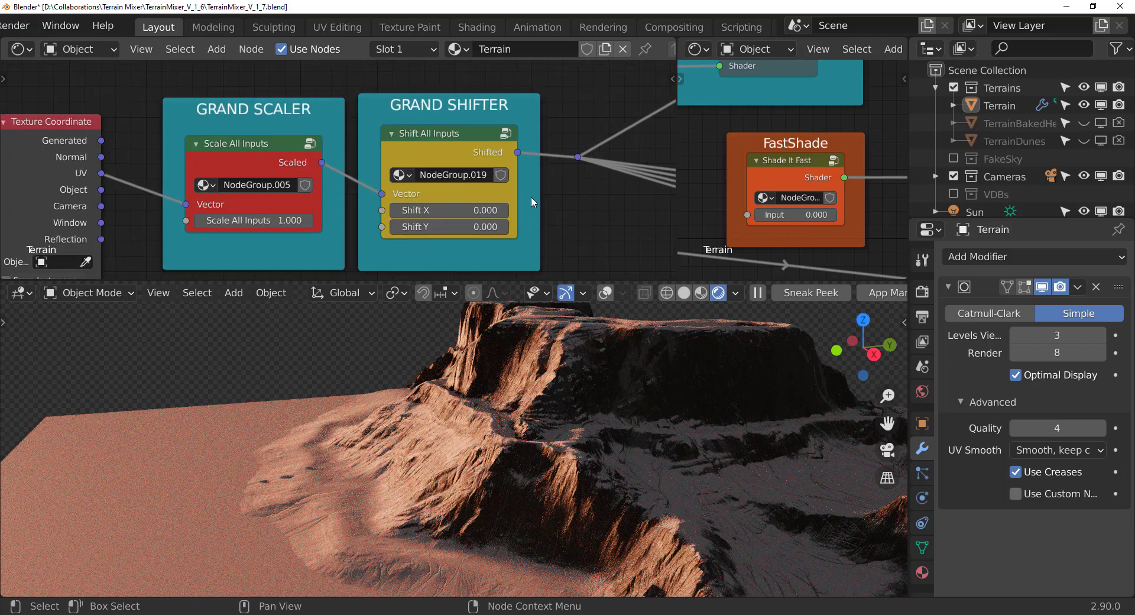
{"action": "scroll", "coordinate": [414, 177], "scroll_direction": "up", "scroll_amount": 1}
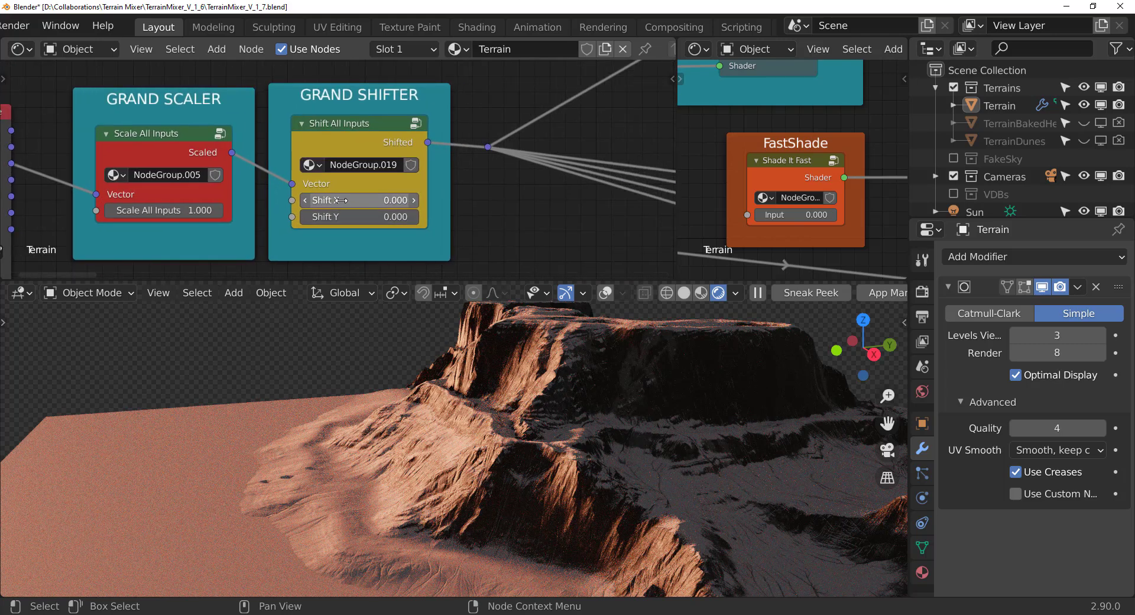
{"action": "left_click", "coordinate": [341, 200]}
{"action": "type", "text": "0.5"}
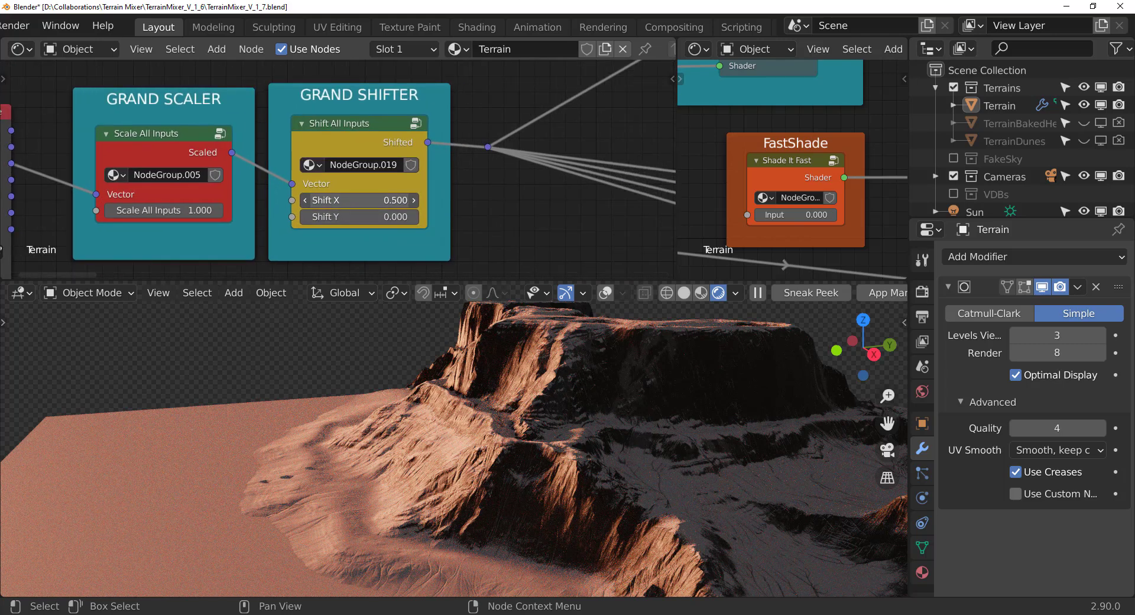
{"action": "key", "text": "Return"}
{"action": "middle_click_drag", "start_coordinate": [596, 435], "coordinate": [538, 436]}
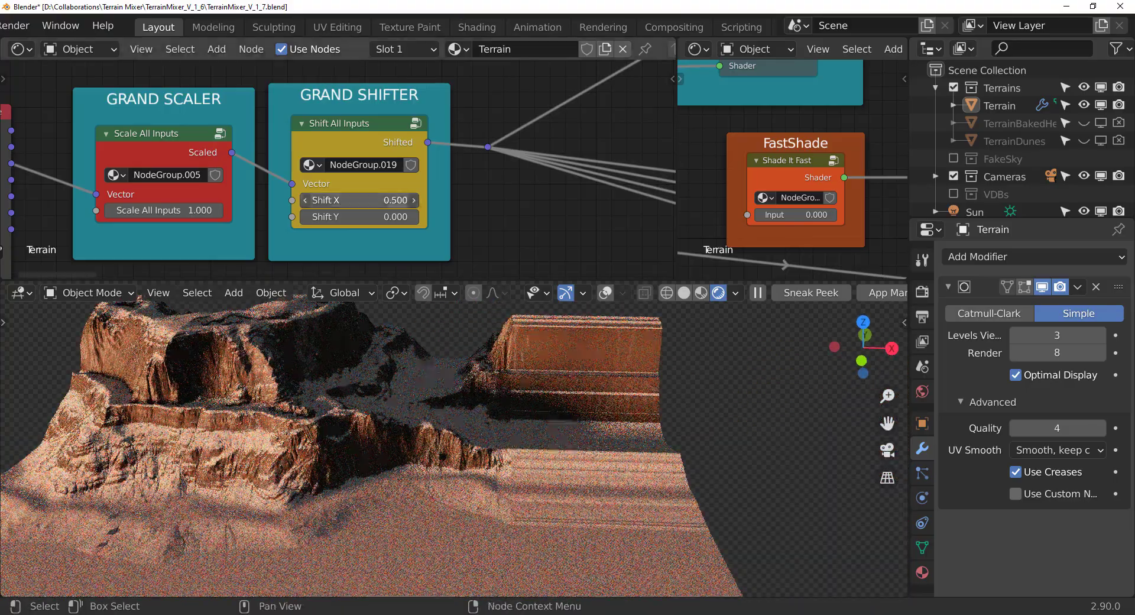
{"action": "key", "text": "minus"}
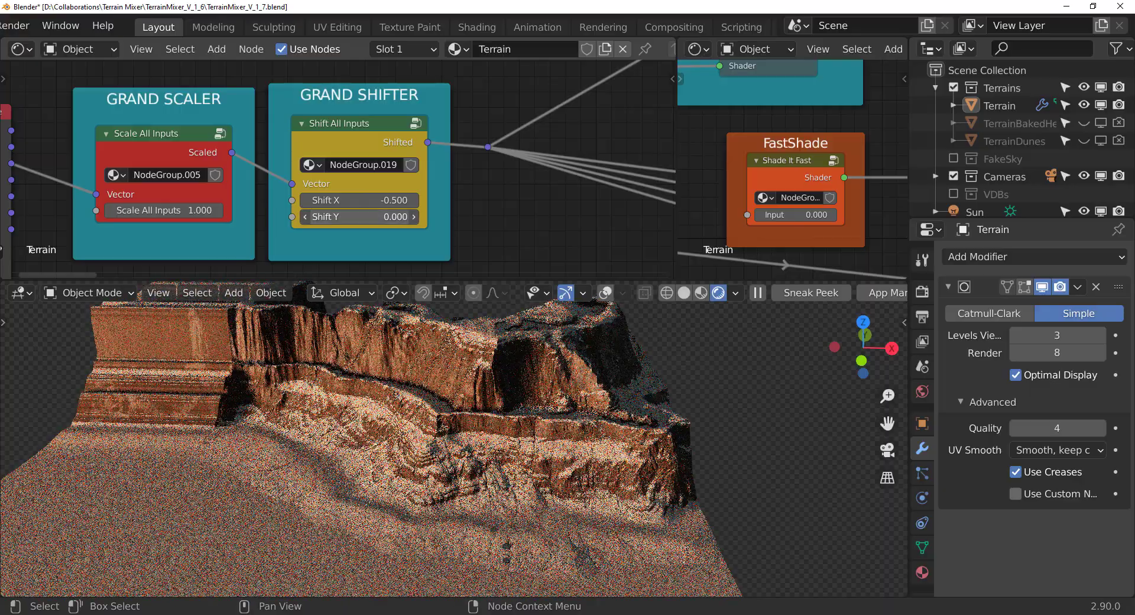
Set Shift Y to 0.5 on the Shift All Inputs node and Scale All Inputs to 0.25 in the GRAND SCALER frame.
{"action": "scroll", "coordinate": [465, 403], "scroll_direction": "down", "scroll_amount": 6}
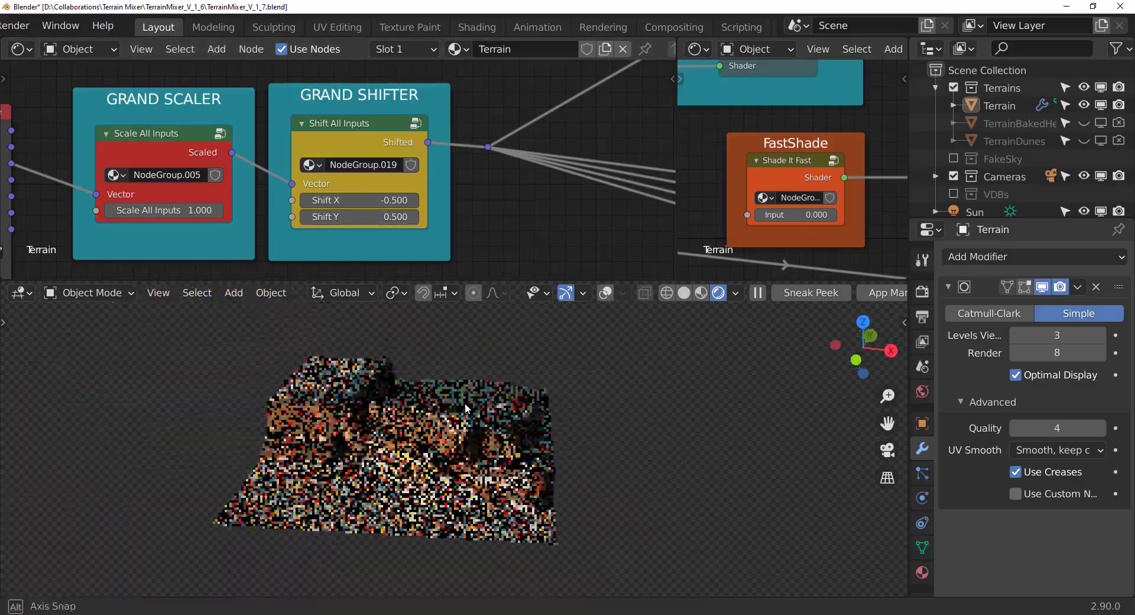
{"action": "middle_click_drag", "start_coordinate": [465, 403], "coordinate": [461, 403]}
{"action": "scroll", "coordinate": [460, 397], "scroll_direction": "up", "scroll_amount": 6}
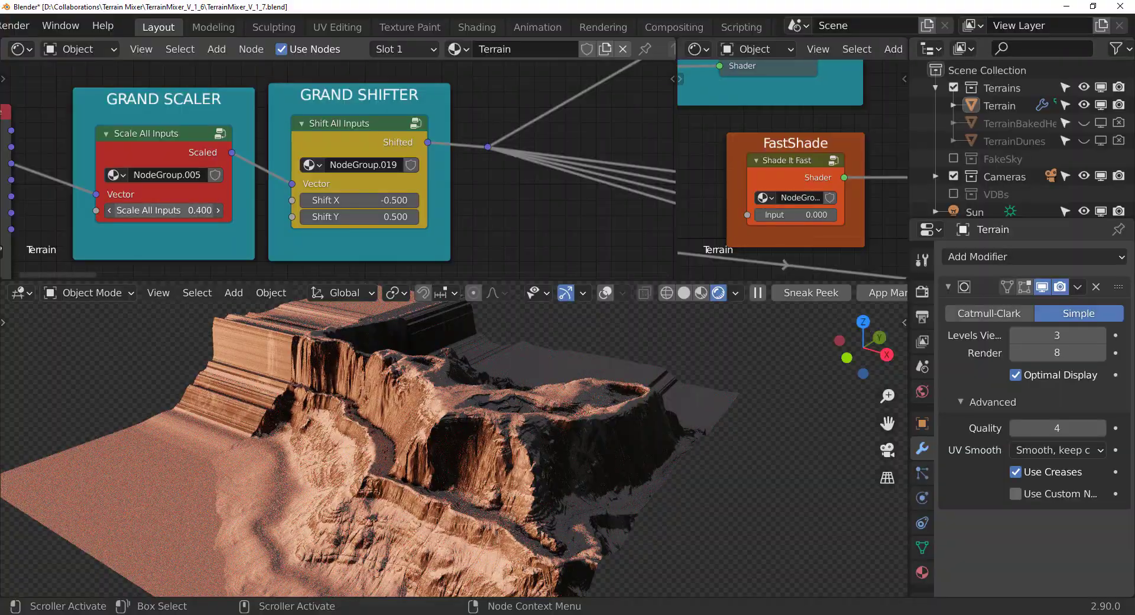
{"action": "left_click_drag", "start_coordinate": [166, 210], "coordinate": [157, 211]}
{"action": "middle_click_drag", "start_coordinate": [358, 427], "coordinate": [452, 459]}
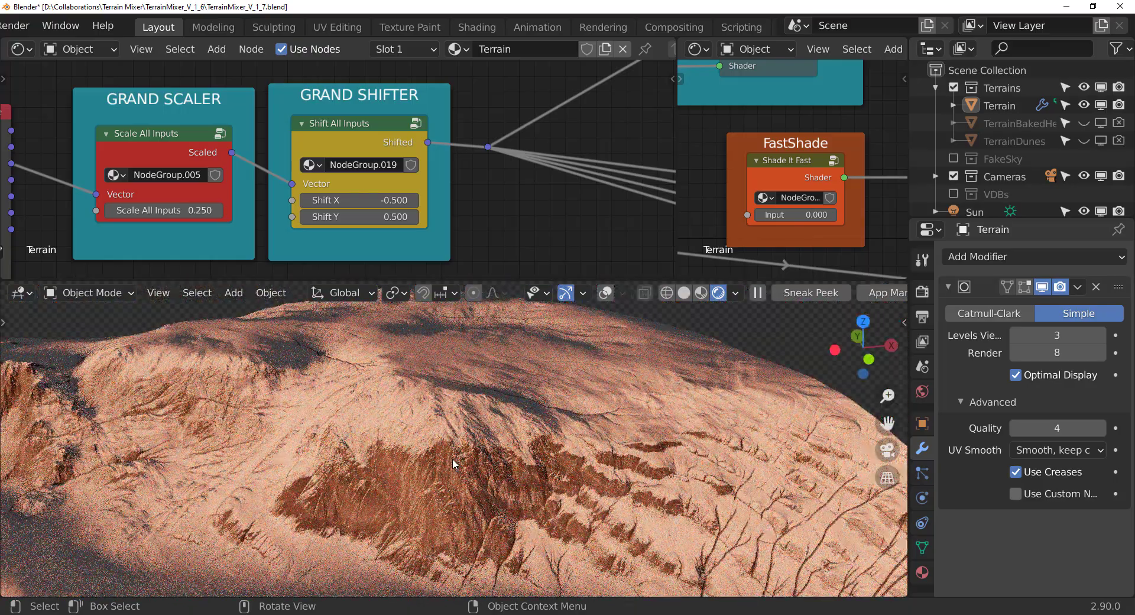
Try Procedural Without Snow/Sand at the shader's PLUG HERE point and connect Image Based Without Snow/Sand there instead.
{"action": "scroll", "coordinate": [467, 165], "scroll_direction": "down", "scroll_amount": 6}
{"action": "scroll", "coordinate": [191, 199], "scroll_direction": "up", "scroll_amount": 2}
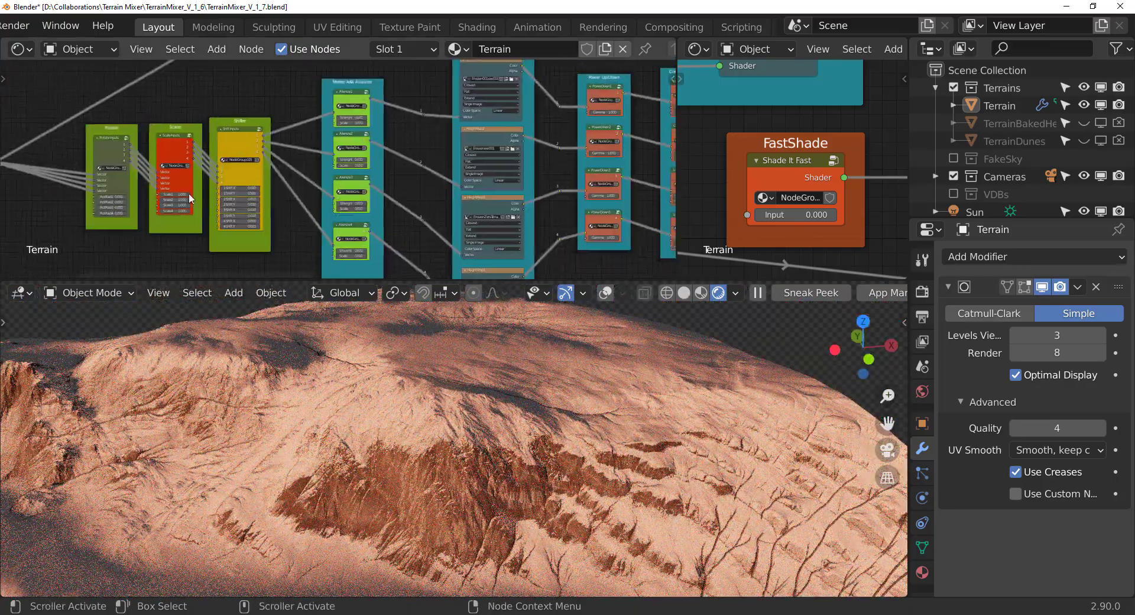
{"action": "scroll", "coordinate": [191, 199], "scroll_direction": "up", "scroll_amount": 4}
{"action": "middle_click_drag", "start_coordinate": [261, 220], "coordinate": [231, 342]}
{"action": "middle_click_drag", "start_coordinate": [568, 123], "coordinate": [207, 269]}
{"action": "scroll", "coordinate": [375, 231], "scroll_direction": "up", "scroll_amount": 5}
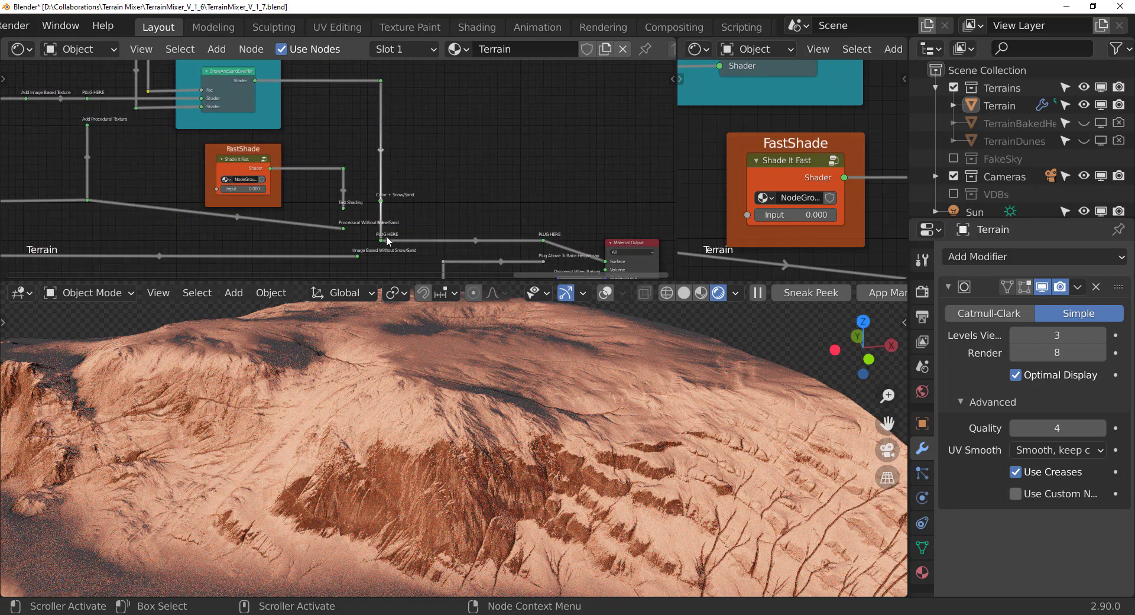
{"action": "scroll", "coordinate": [387, 240], "scroll_direction": "up", "scroll_amount": 5}
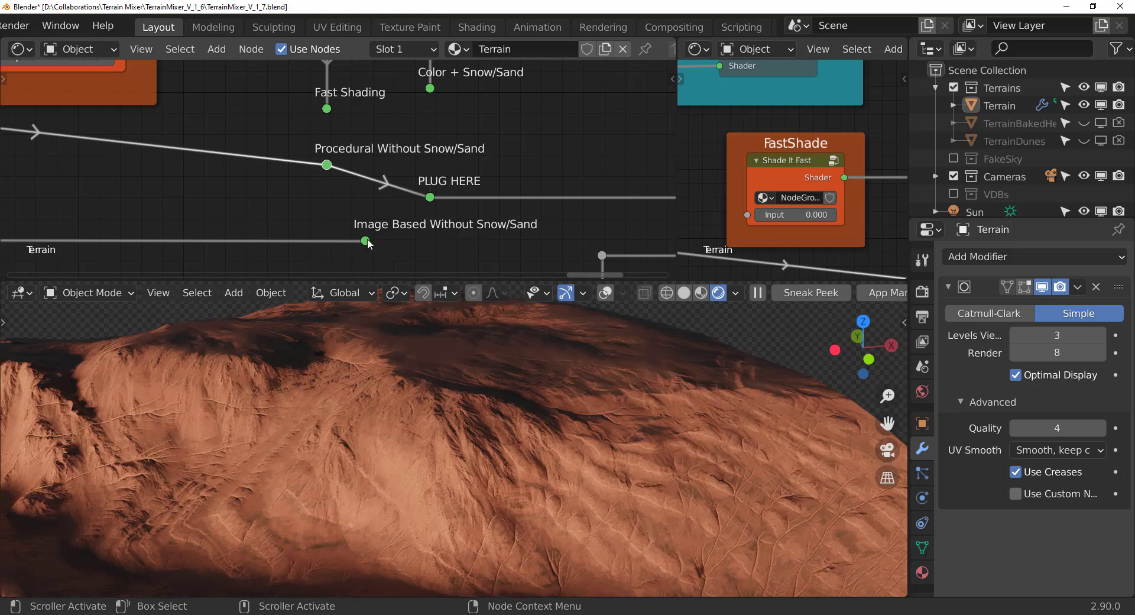
{"action": "left_click_drag", "start_coordinate": [366, 240], "coordinate": [442, 201]}
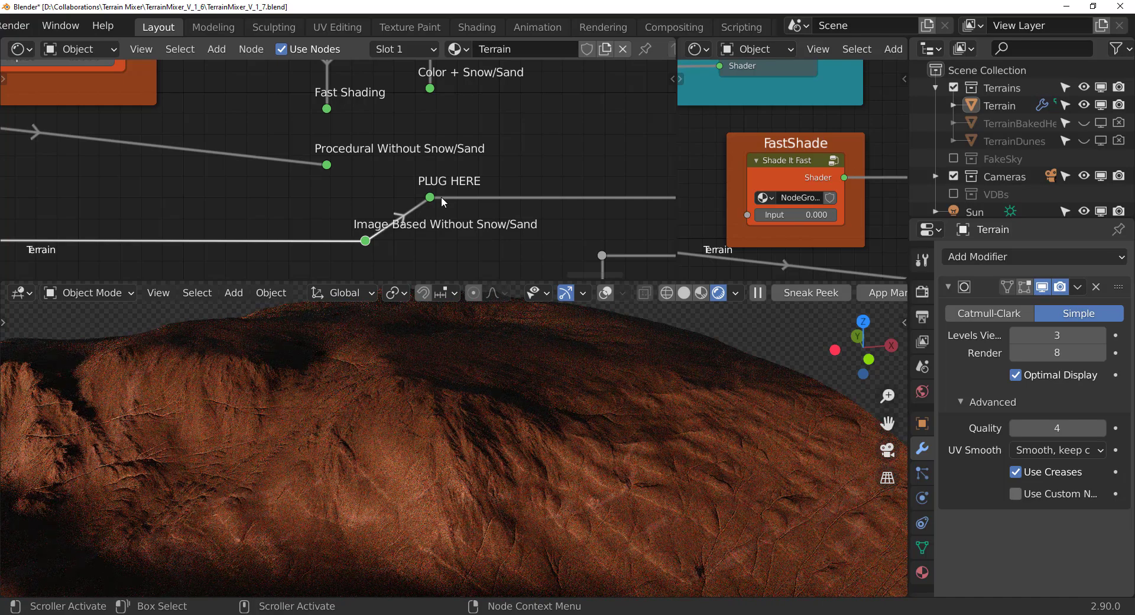
Examine the heightmap baking, displacement and skew plugs around the Material Output node.
{"action": "scroll", "coordinate": [442, 197], "scroll_direction": "down", "scroll_amount": 5}
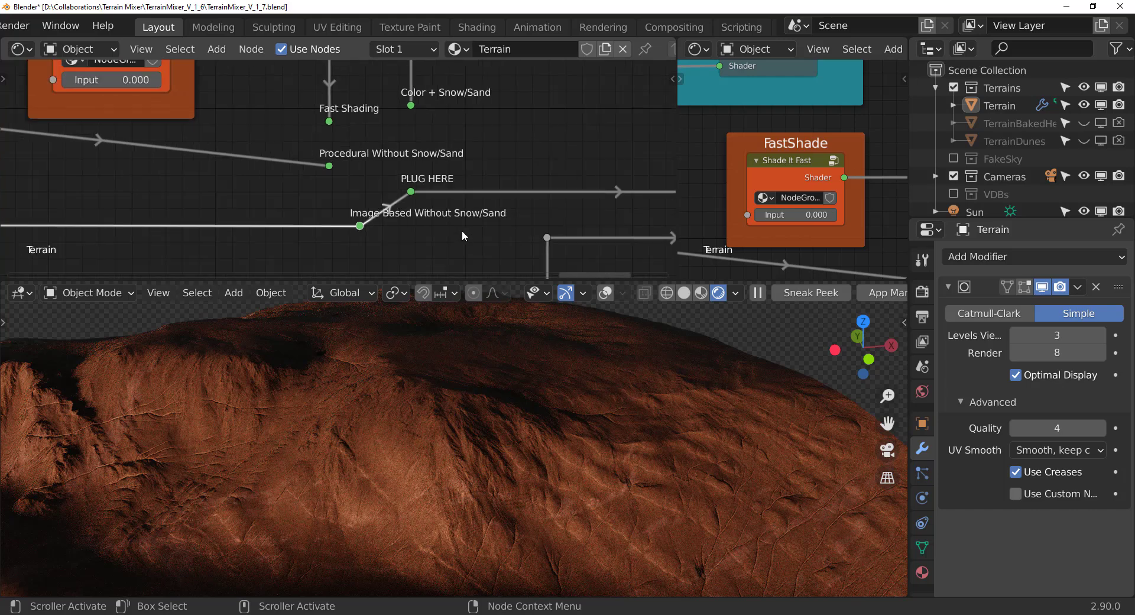
{"action": "middle_click_drag", "start_coordinate": [523, 219], "coordinate": [432, 204]}
{"action": "scroll", "coordinate": [431, 205], "scroll_direction": "up", "scroll_amount": 3}
{"action": "middle_click_drag", "start_coordinate": [381, 149], "coordinate": [296, 174]}
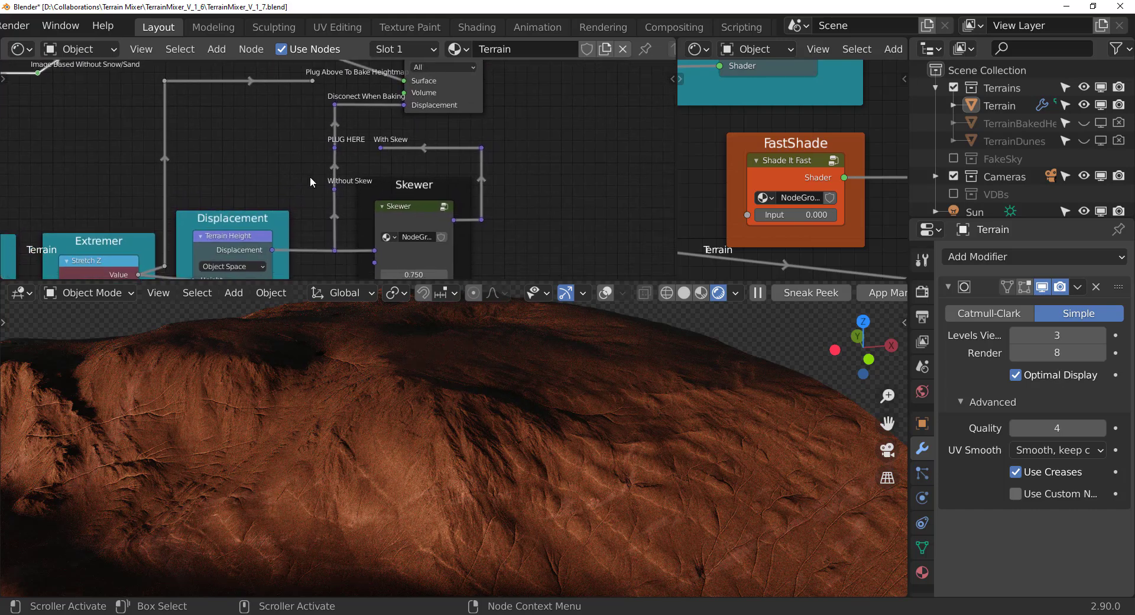
{"action": "scroll", "coordinate": [327, 186], "scroll_direction": "up", "scroll_amount": 4}
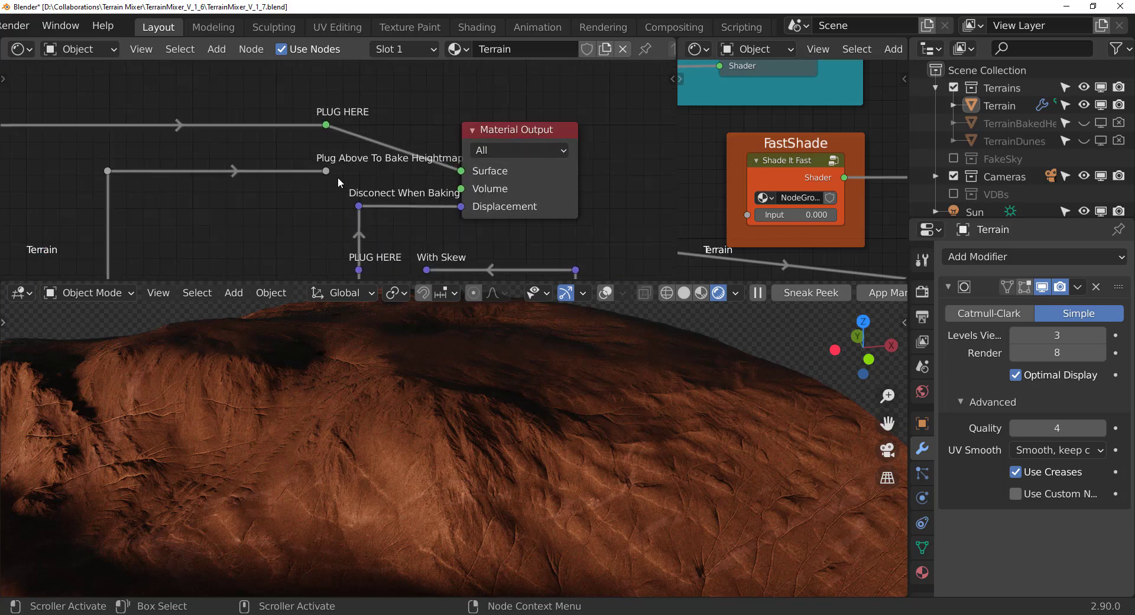
{"action": "scroll", "coordinate": [339, 176], "scroll_direction": "up", "scroll_amount": 1}
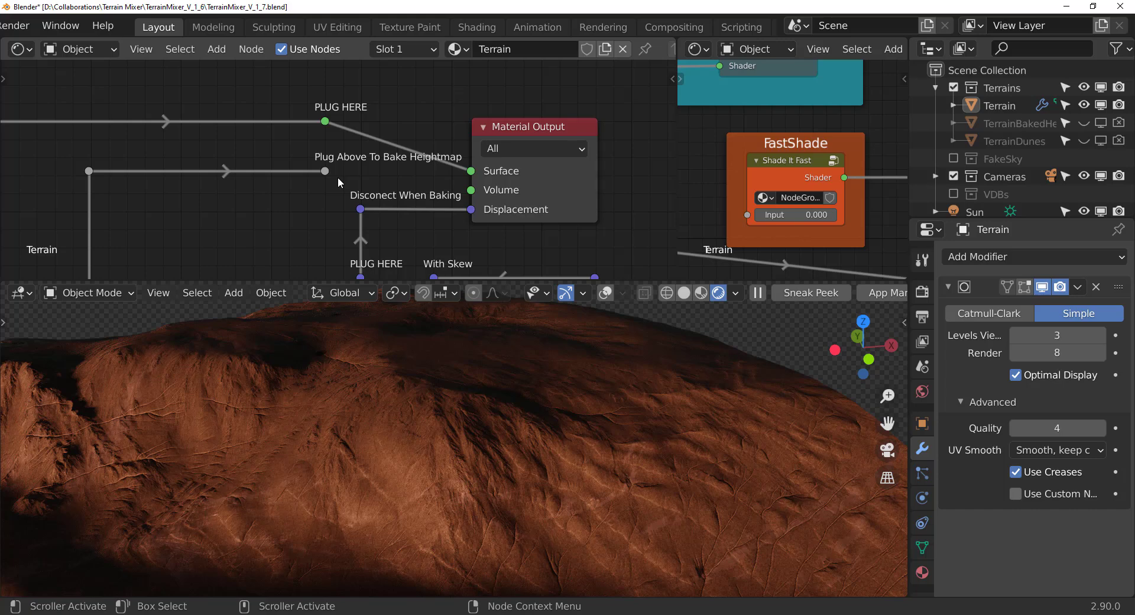
Connect Add Canyons to the PLUG HERE point ahead of the Move Up/Down frame in place of Without Canyons.
{"action": "scroll", "coordinate": [279, 205], "scroll_direction": "down", "scroll_amount": 4}
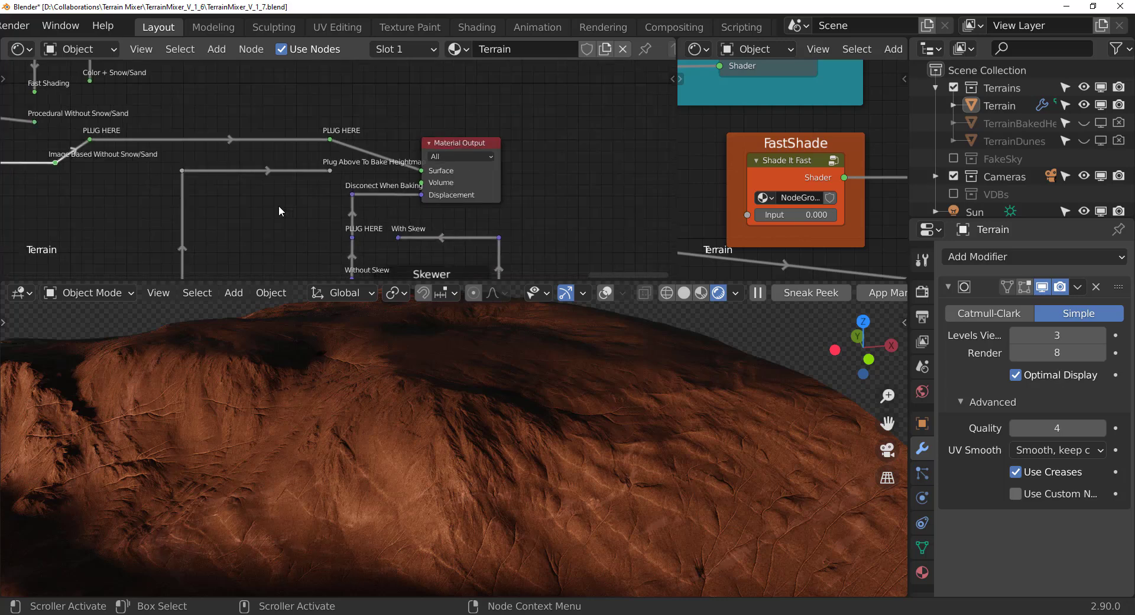
{"action": "middle_click_drag", "start_coordinate": [278, 204], "coordinate": [378, 95]}
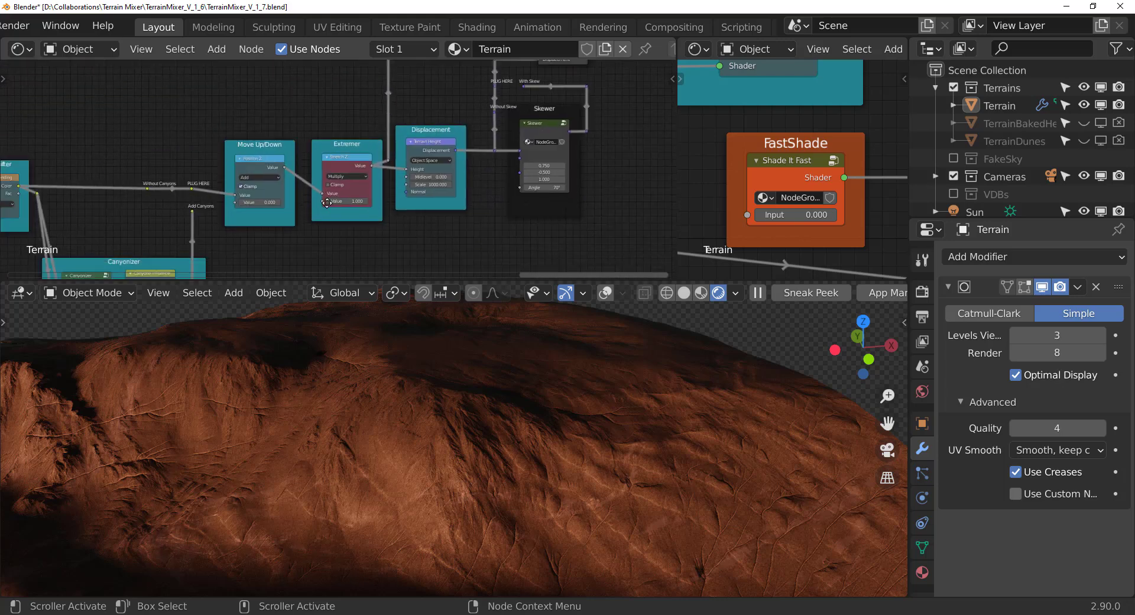
{"action": "scroll", "coordinate": [367, 190], "scroll_direction": "up", "scroll_amount": 3}
{"action": "scroll", "coordinate": [367, 190], "scroll_direction": "up", "scroll_amount": 2}
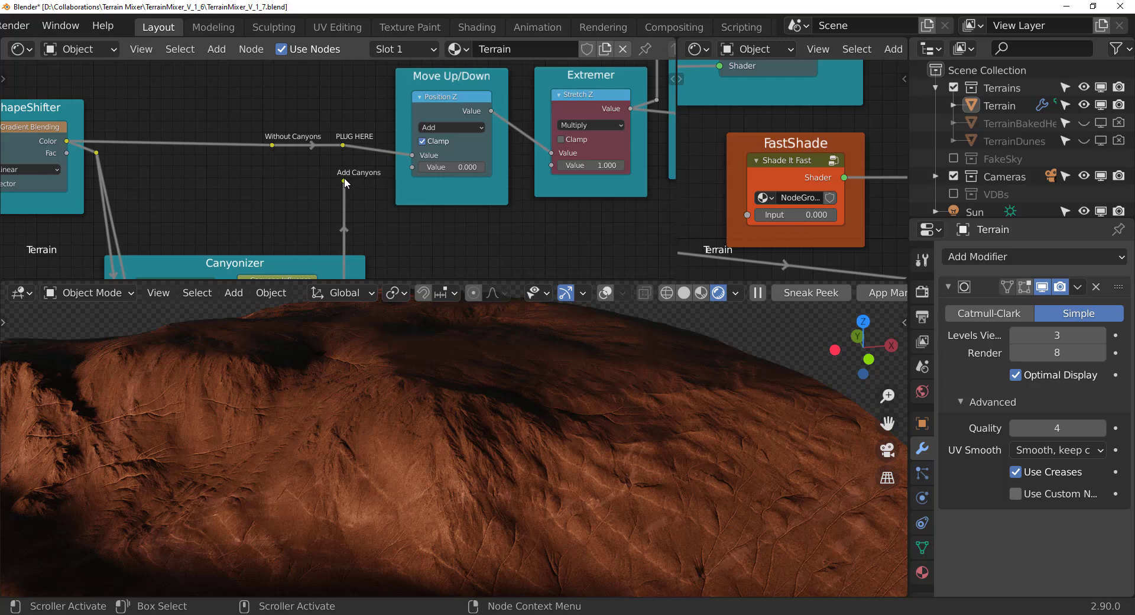
{"action": "left_click_drag", "start_coordinate": [344, 181], "coordinate": [343, 145]}
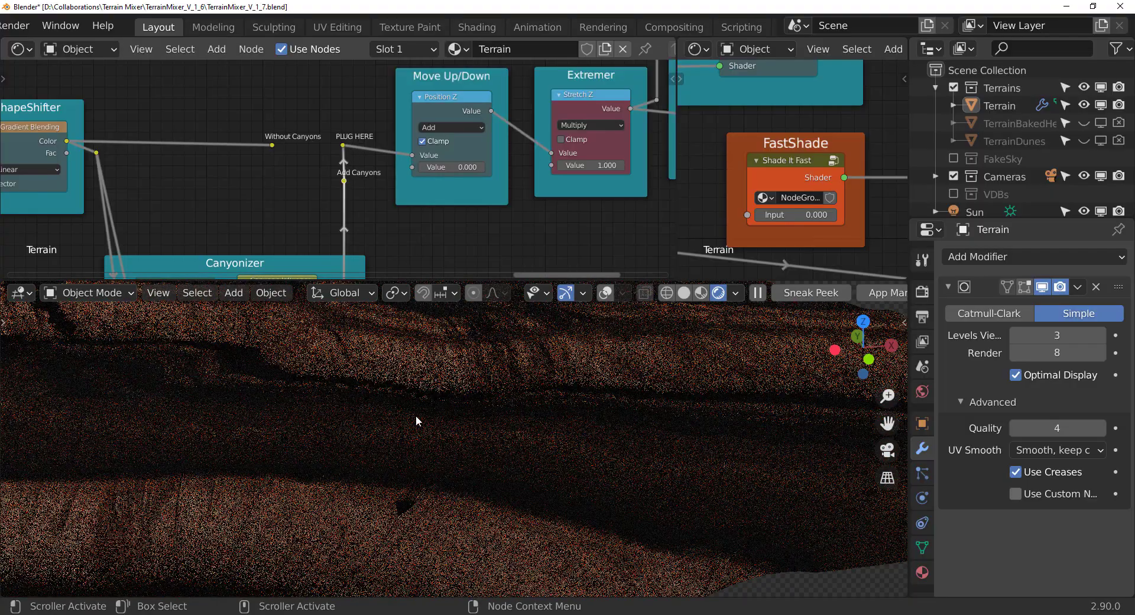
Inspect the canyon terrain from afar, close up and from a low angle.
{"action": "scroll", "coordinate": [418, 420], "scroll_direction": "down", "scroll_amount": 8}
{"action": "middle_click_drag", "start_coordinate": [520, 424], "coordinate": [407, 418]}
{"action": "scroll", "coordinate": [407, 418], "scroll_direction": "up", "scroll_amount": 5}
{"action": "scroll", "coordinate": [407, 420], "scroll_direction": "up", "scroll_amount": 5}
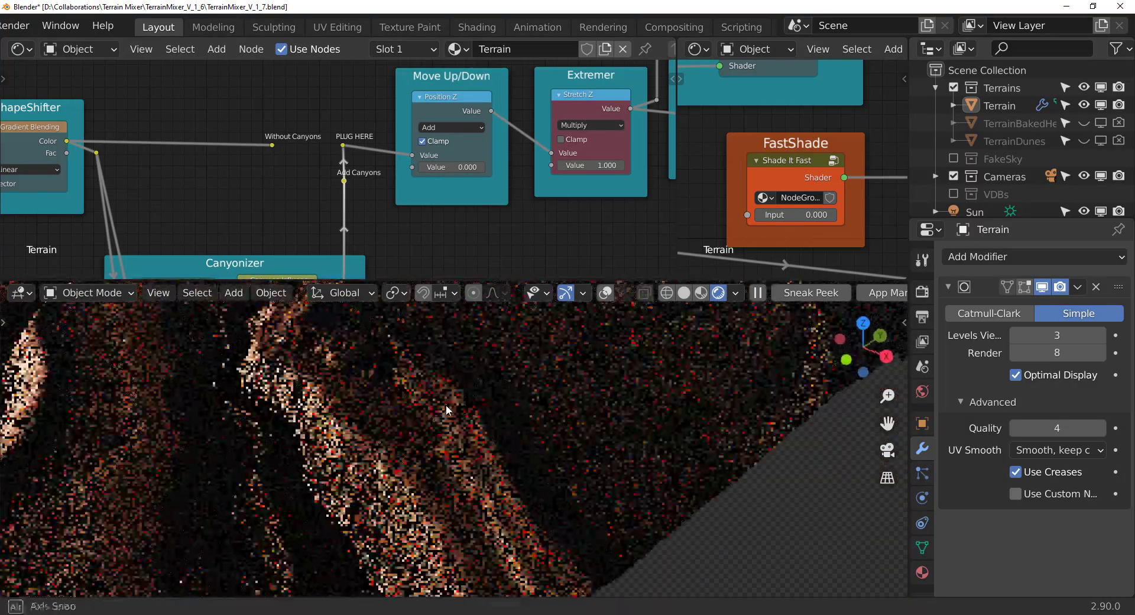
{"action": "scroll", "coordinate": [495, 519], "scroll_direction": "up", "scroll_amount": 2}
{"action": "middle_click_drag", "start_coordinate": [495, 518], "coordinate": [588, 466]}
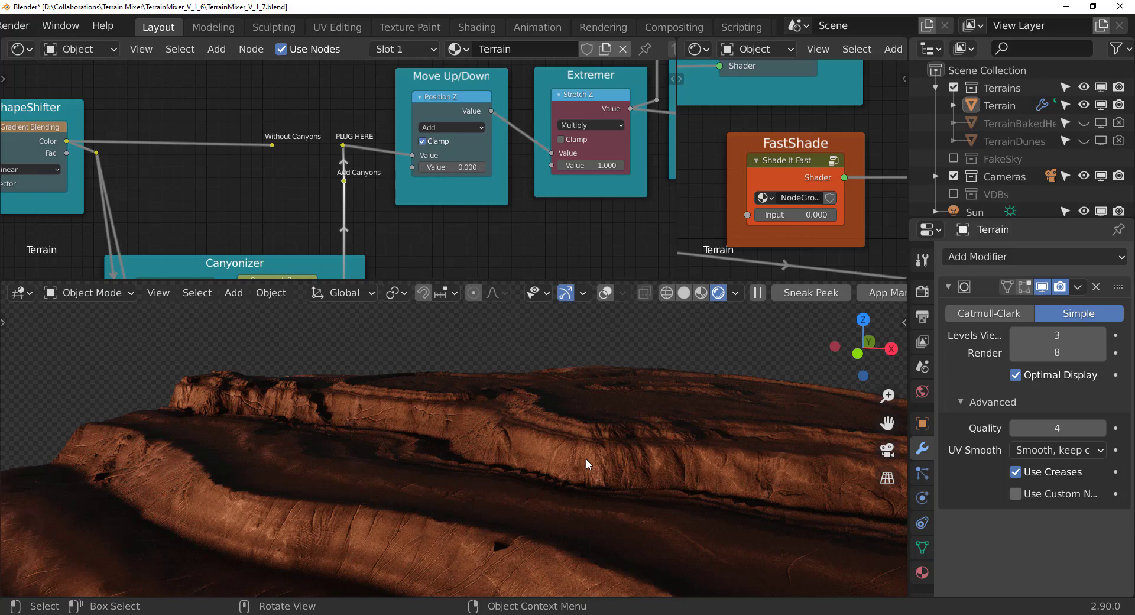
{"action": "scroll", "coordinate": [487, 219], "scroll_direction": "down", "scroll_amount": 3}
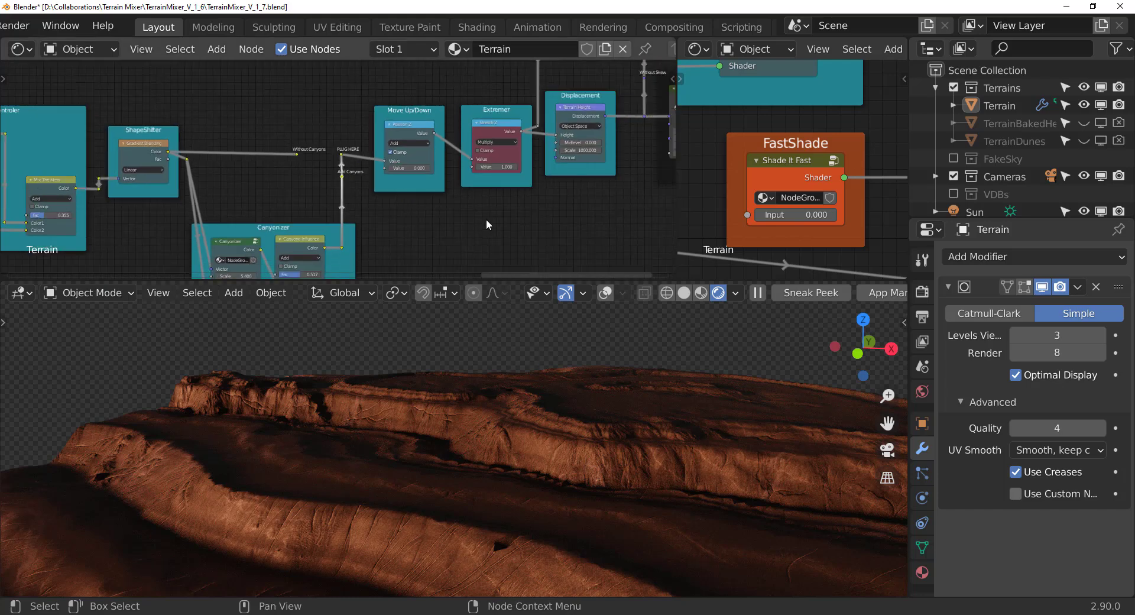
Enable the FakeSky collection and view the terrain against the cloudy horizon.
{"action": "middle_click_drag", "start_coordinate": [562, 497], "coordinate": [524, 471]}
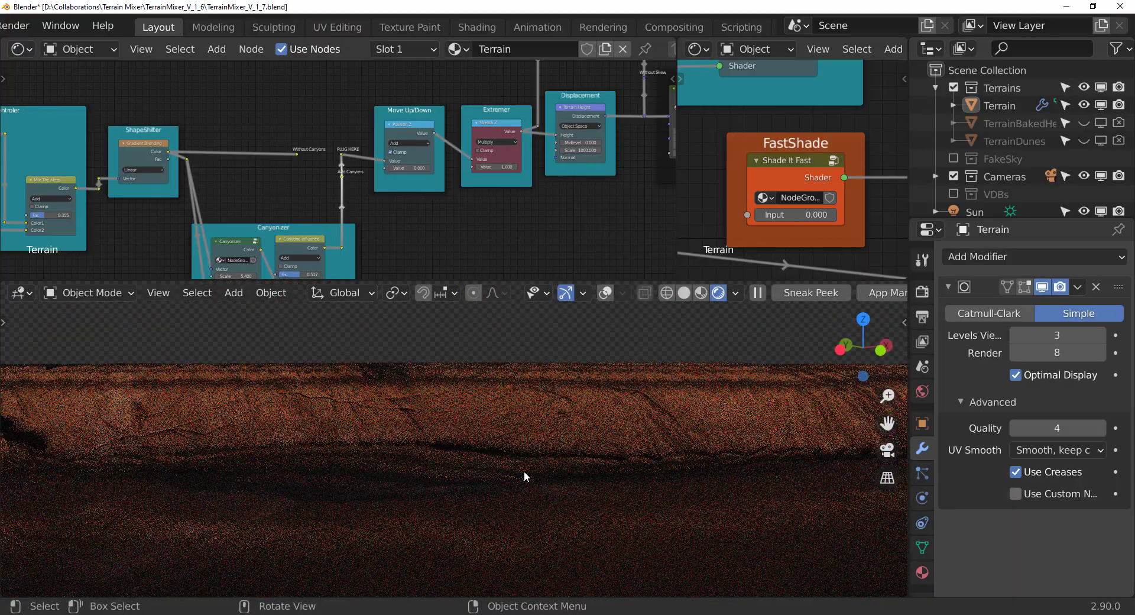
{"action": "left_click", "coordinate": [953, 158]}
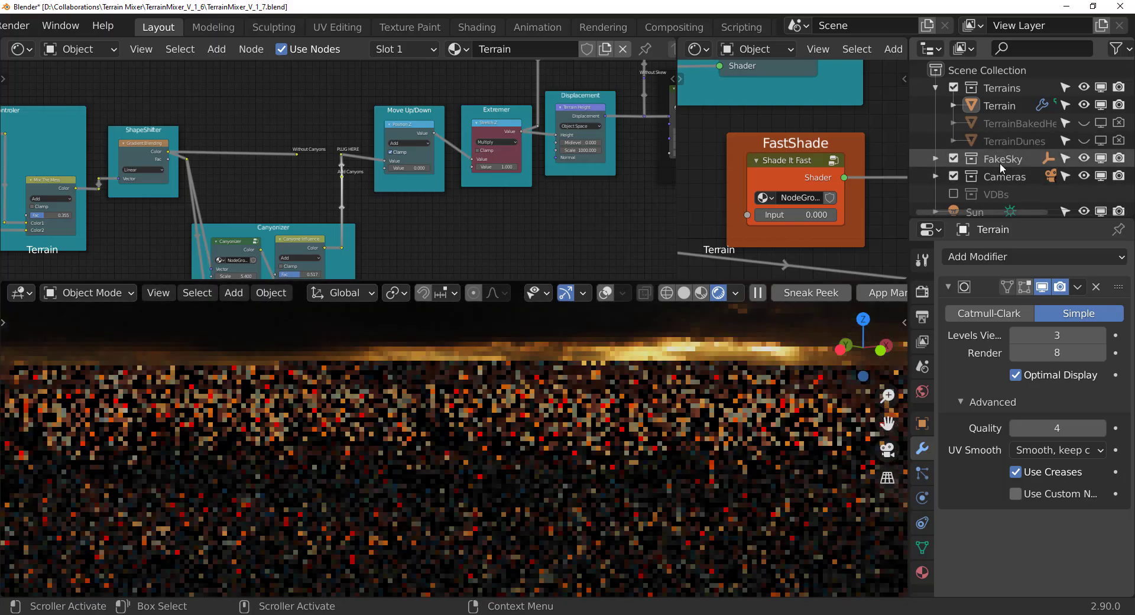
{"action": "middle_click_drag", "start_coordinate": [627, 436], "coordinate": [472, 489]}
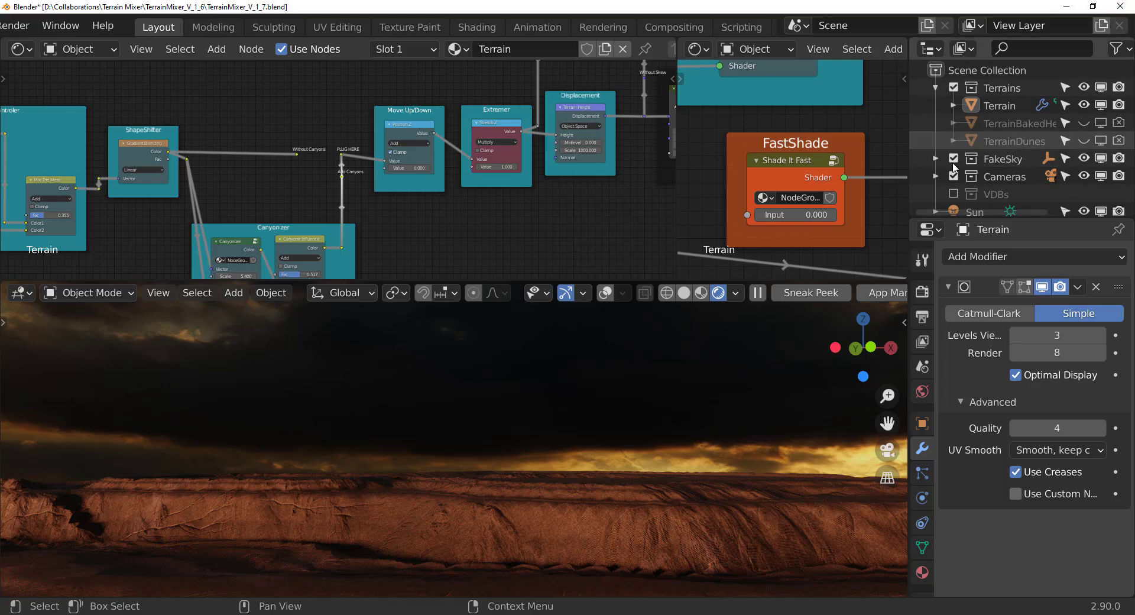
Select the FakeSky object inside its collection and set its Z rotation to 4.2°.
{"action": "left_click", "coordinate": [981, 158]}
{"action": "left_click", "coordinate": [936, 159]}
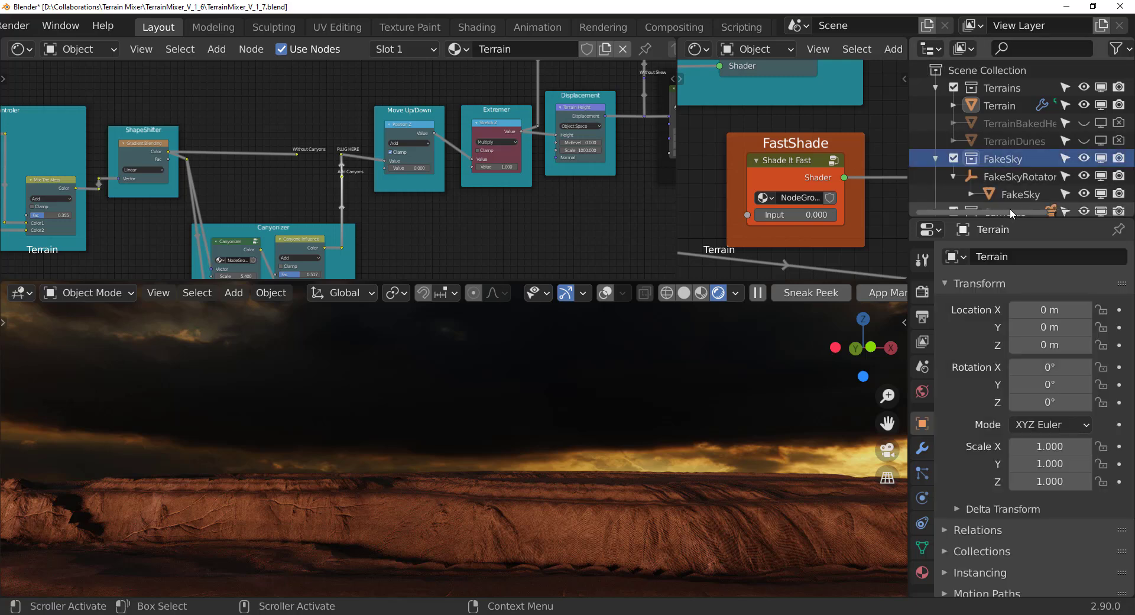
{"action": "left_click", "coordinate": [1017, 194]}
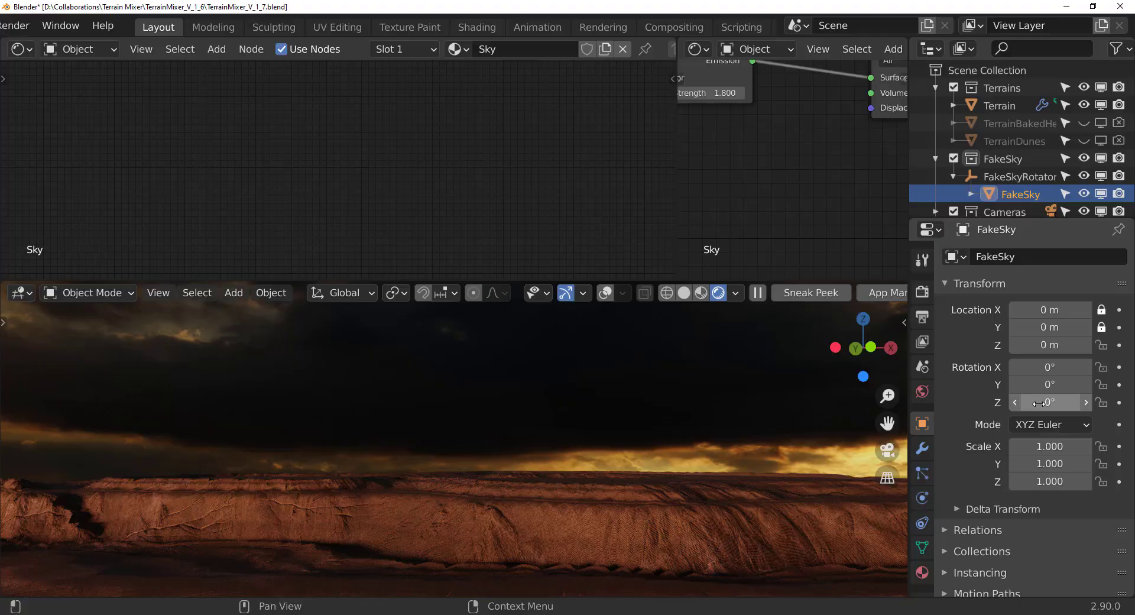
{"action": "mouse_move", "coordinate": [1039, 403]}
{"action": "left_mouse_down"}
{"action": "mouse_move", "coordinate": [1068, 403]}
{"action": "mouse_move", "coordinate": [1046, 404]}
{"action": "left_mouse_up"}
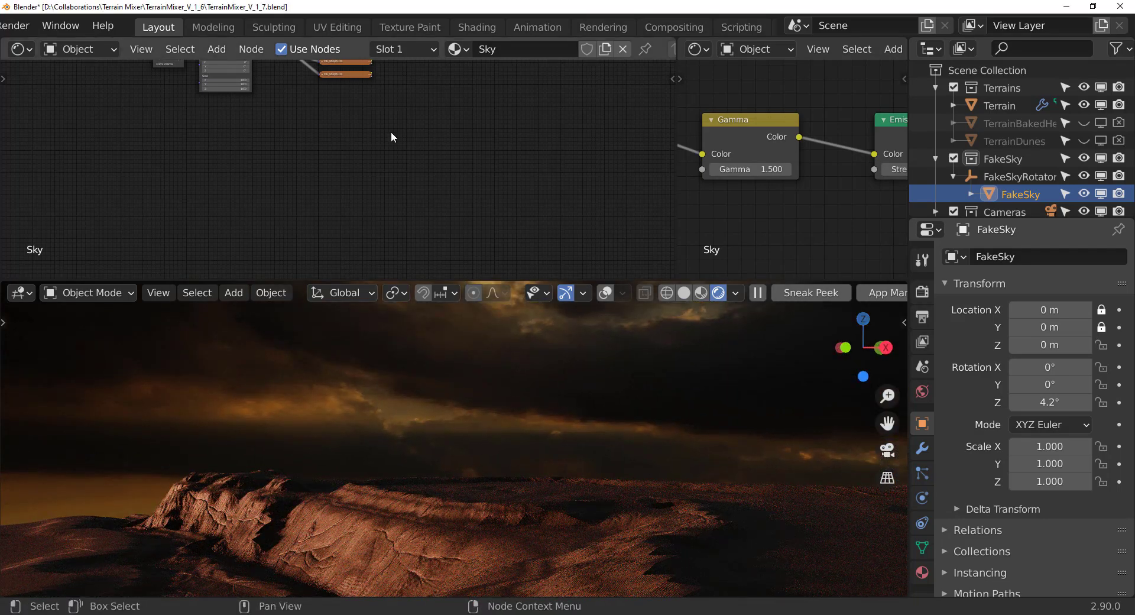
Connect the 7946, 8478, 8486 and finally 8488 sky images in turn to the Hue Saturation Value node's Color input.
{"action": "middle_click_drag", "start_coordinate": [361, 127], "coordinate": [284, 246]}
{"action": "scroll", "coordinate": [263, 203], "scroll_direction": "up", "scroll_amount": 4}
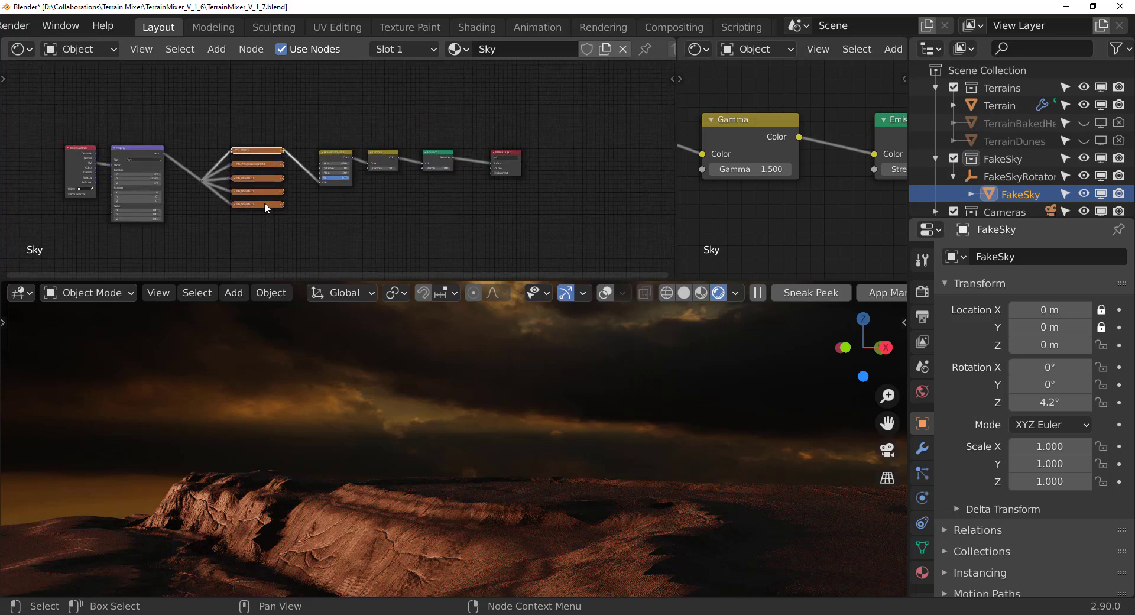
{"action": "middle_click_drag", "start_coordinate": [216, 147], "coordinate": [245, 164]}
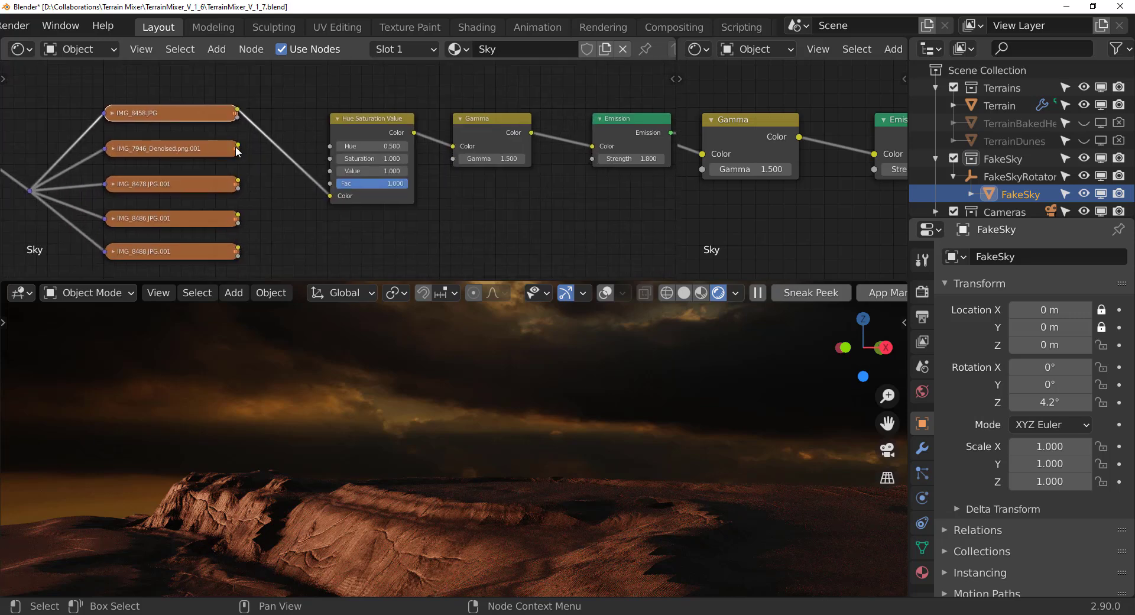
{"action": "left_click_drag", "start_coordinate": [238, 149], "coordinate": [327, 197]}
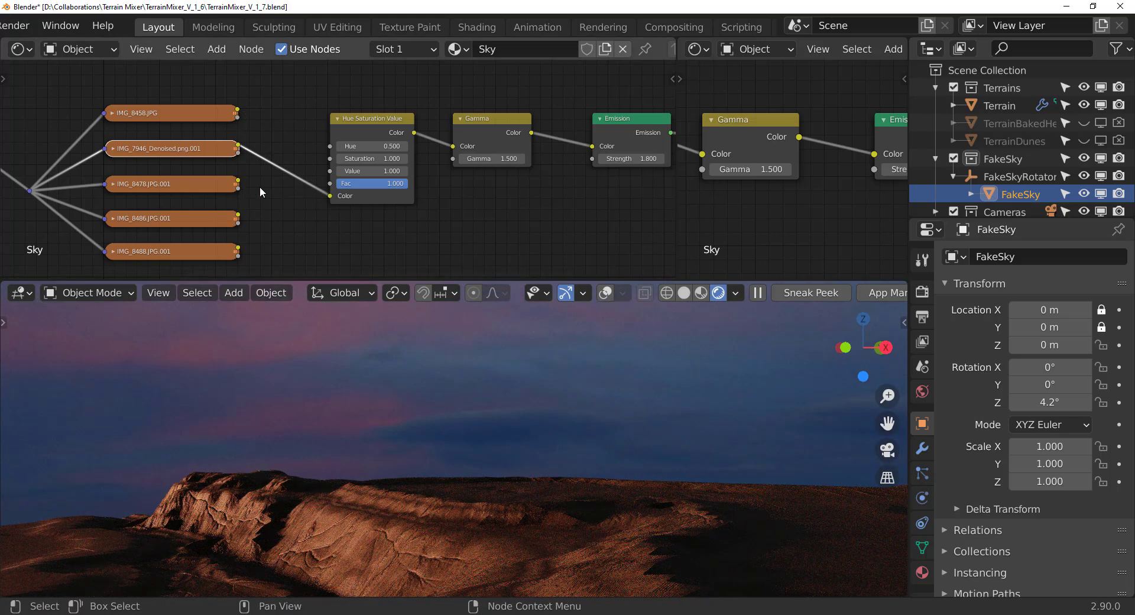
{"action": "left_click_drag", "start_coordinate": [238, 180], "coordinate": [330, 196]}
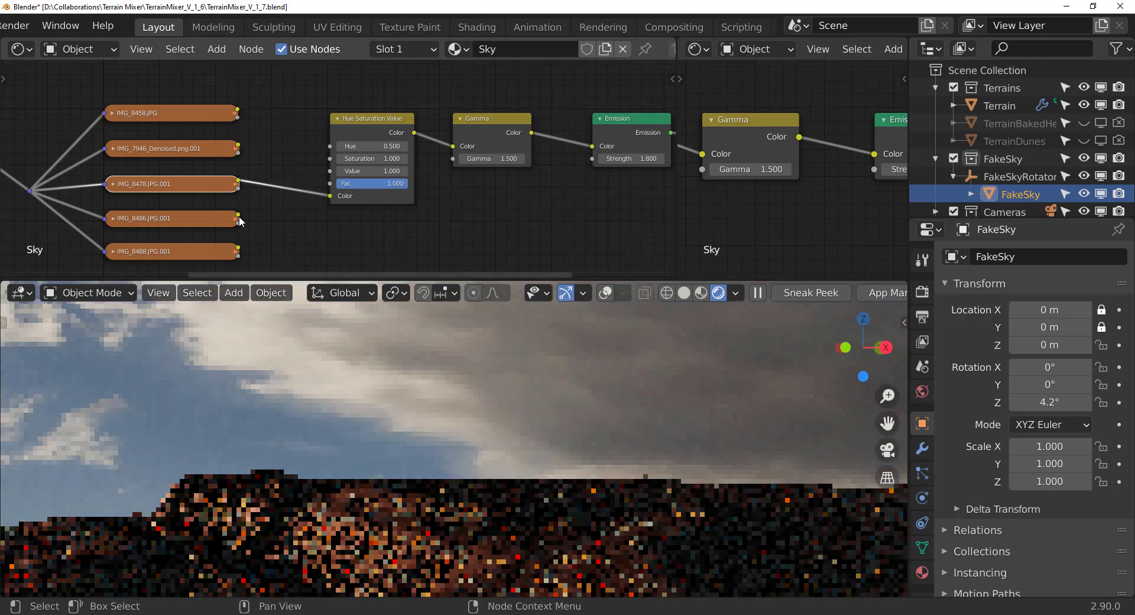
{"action": "left_click_drag", "start_coordinate": [238, 216], "coordinate": [329, 196]}
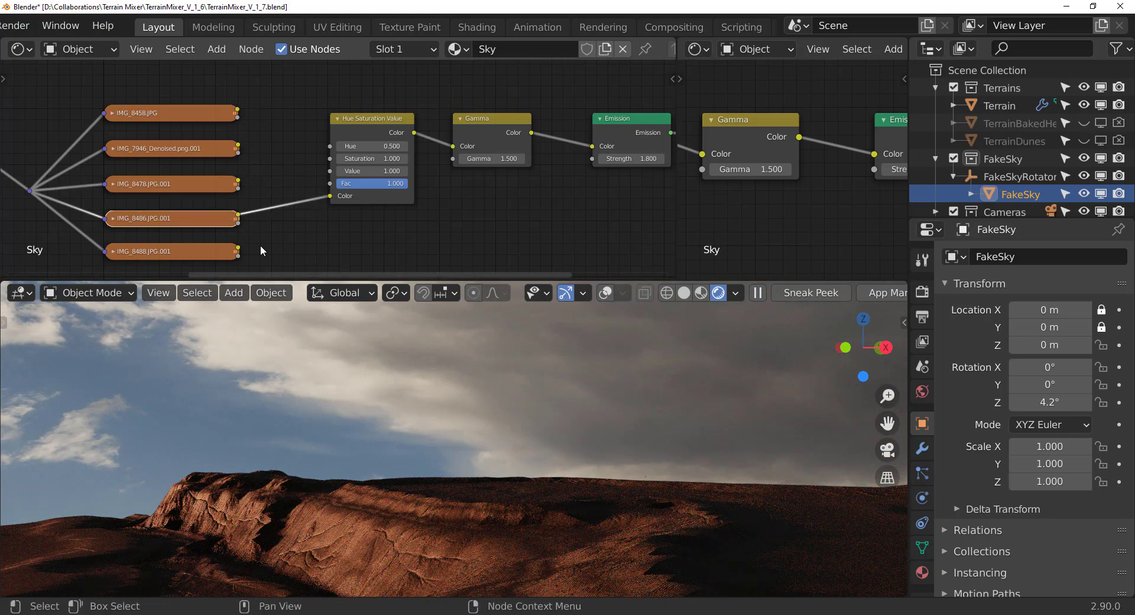
{"action": "left_click_drag", "start_coordinate": [237, 248], "coordinate": [329, 196]}
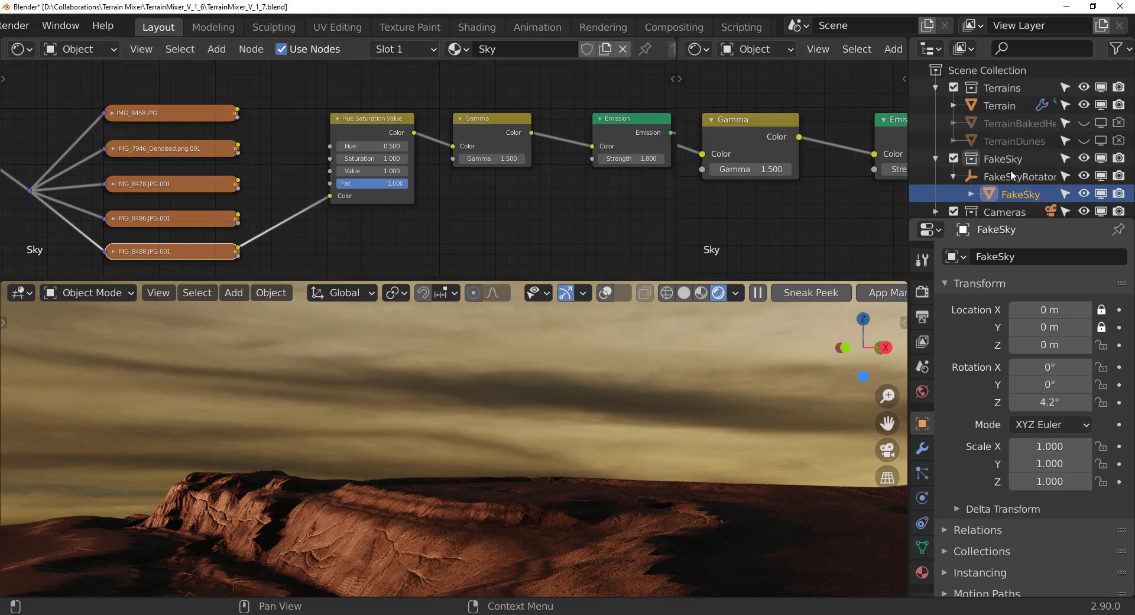
Select the Terrain object and bring the Mixer node group of its material into view.
{"action": "left_click", "coordinate": [1001, 106]}
{"action": "scroll", "coordinate": [311, 210], "scroll_direction": "down", "scroll_amount": 4}
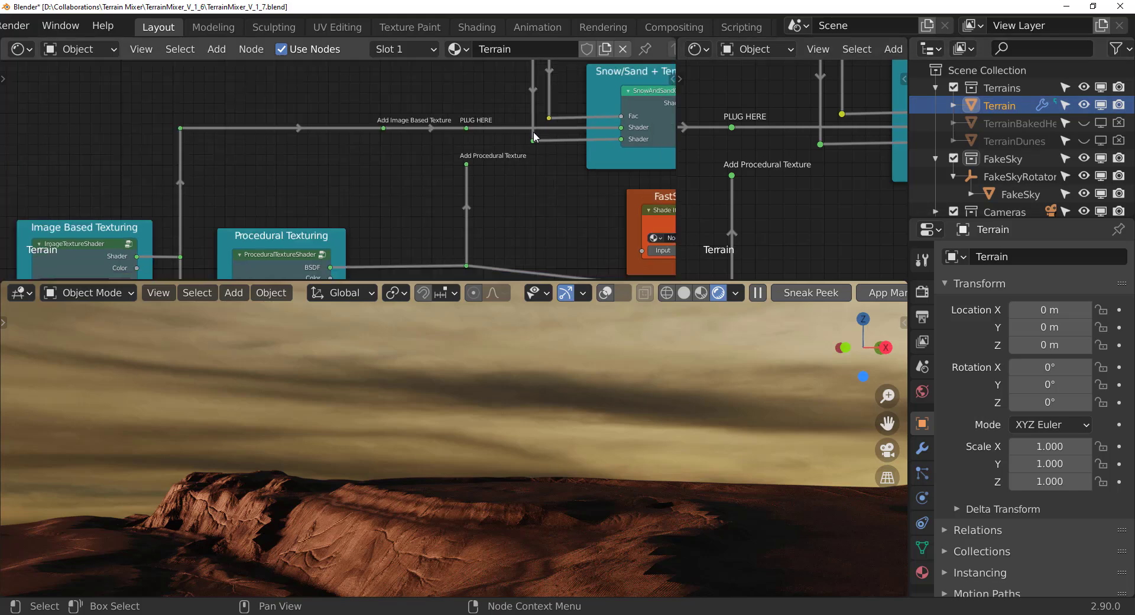
{"action": "scroll", "coordinate": [310, 210], "scroll_direction": "down", "scroll_amount": 5}
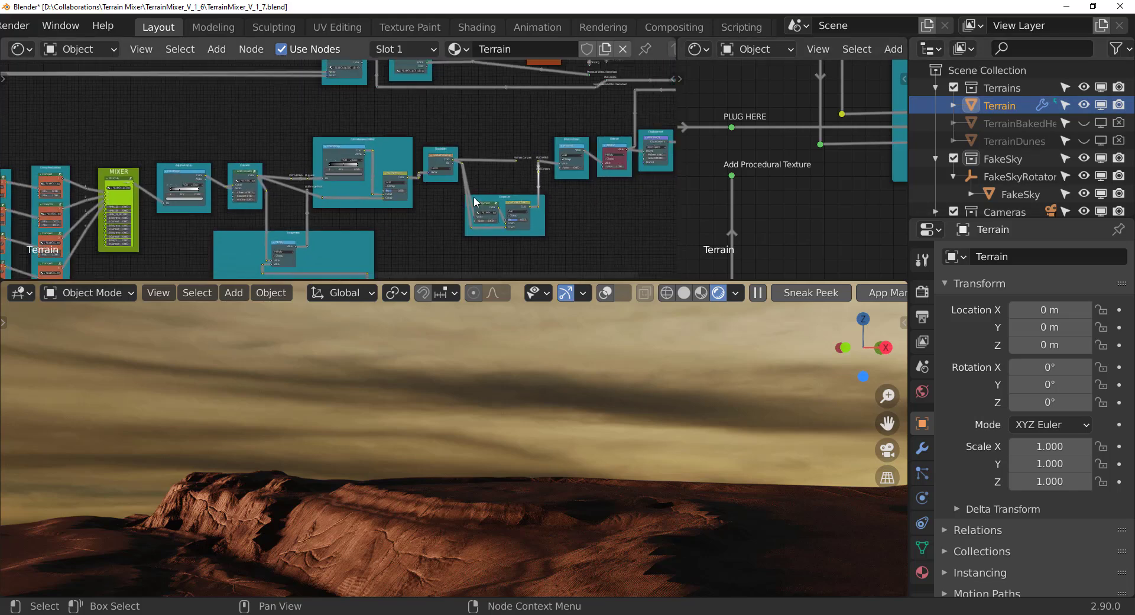
{"action": "scroll", "coordinate": [180, 231], "scroll_direction": "down", "scroll_amount": 2}
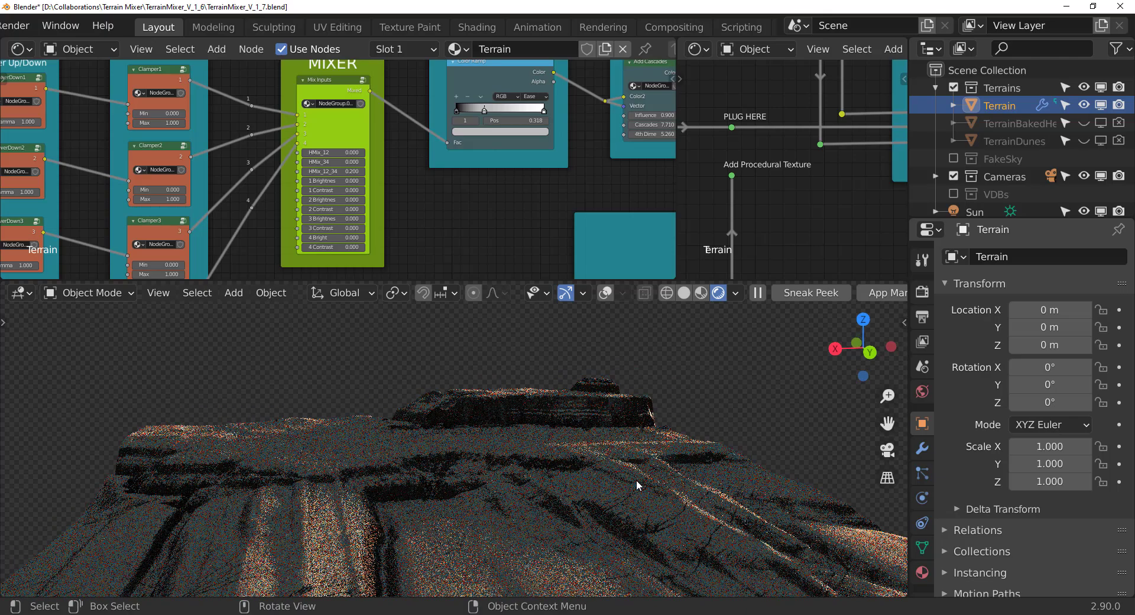
Turn on the viewport overlays and inspect the terrain without the sky, both as a whole and close up.
{"action": "middle_click_drag", "start_coordinate": [637, 485], "coordinate": [616, 531], "text": "shift"}
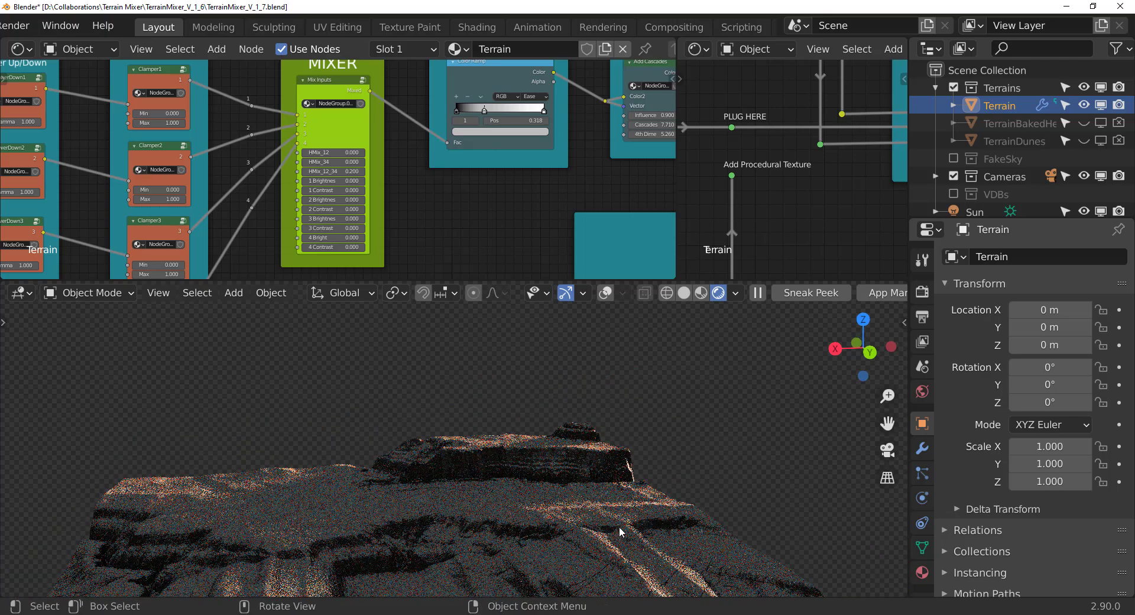
{"action": "scroll", "coordinate": [1012, 201], "scroll_direction": "down", "scroll_amount": 1}
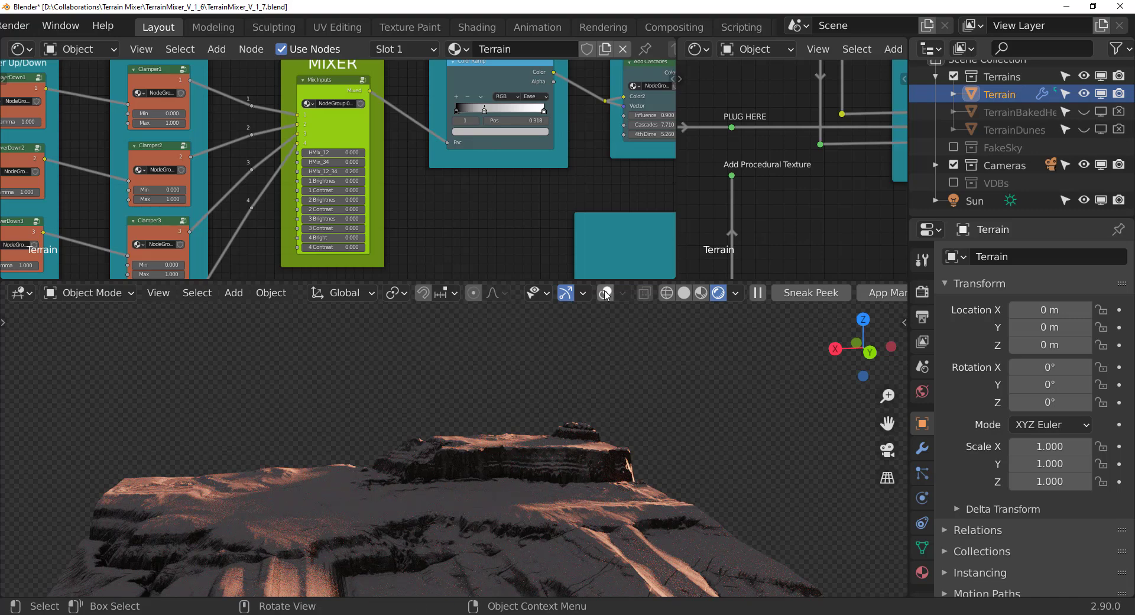
{"action": "left_click", "coordinate": [605, 294]}
{"action": "middle_click_drag", "start_coordinate": [582, 476], "coordinate": [585, 488]}
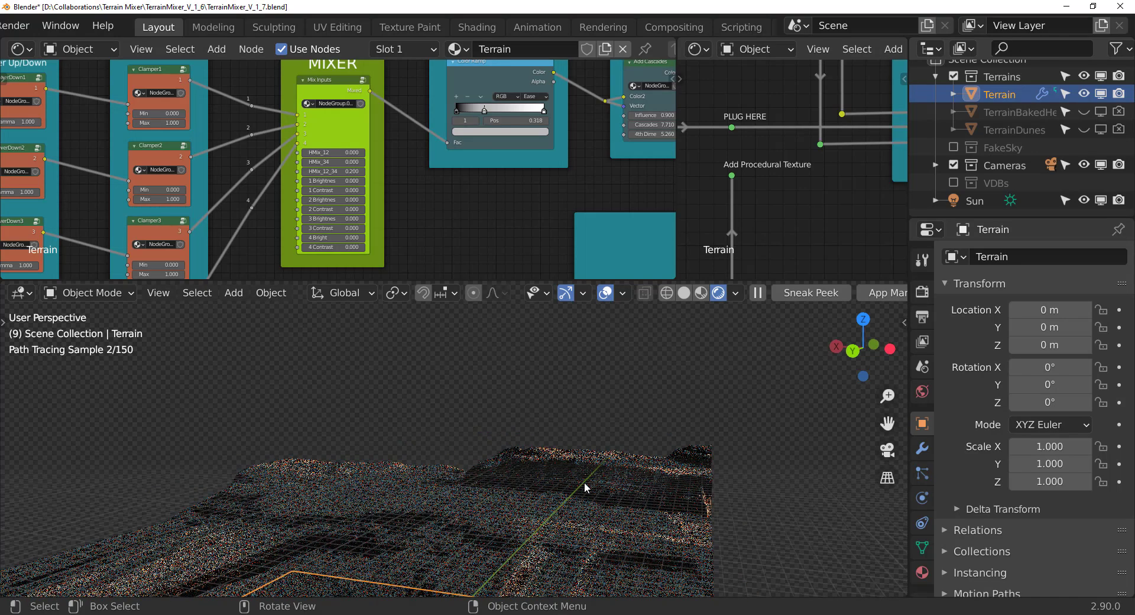
{"action": "left_click", "coordinate": [637, 477]}
{"action": "scroll", "coordinate": [590, 513], "scroll_direction": "down", "scroll_amount": 7}
{"action": "scroll", "coordinate": [527, 476], "scroll_direction": "up", "scroll_amount": 3}
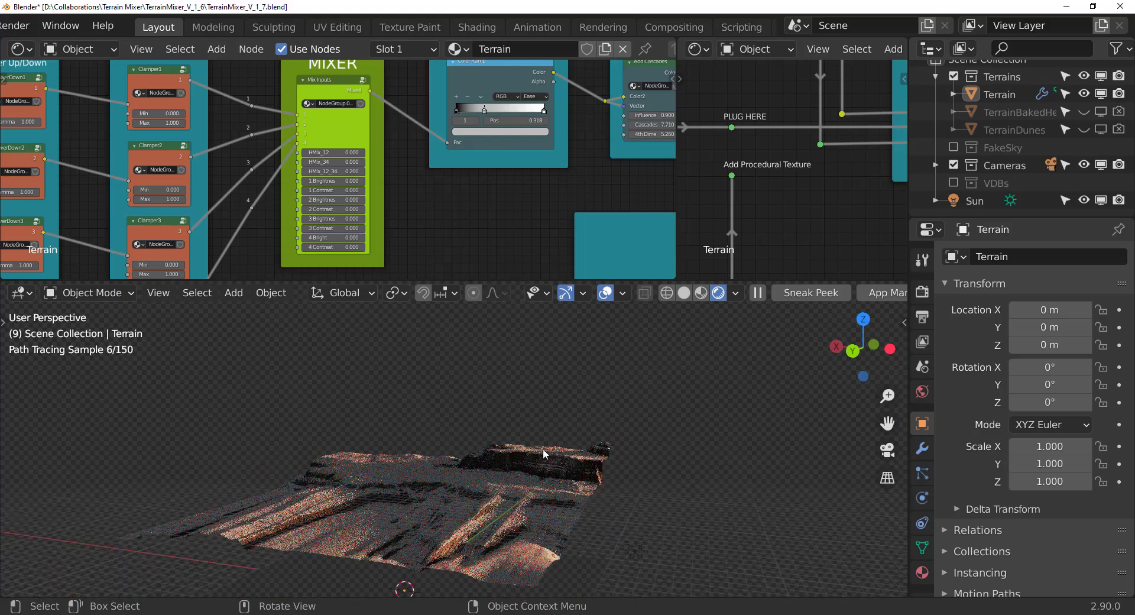
{"action": "scroll", "coordinate": [544, 454], "scroll_direction": "up", "scroll_amount": 5}
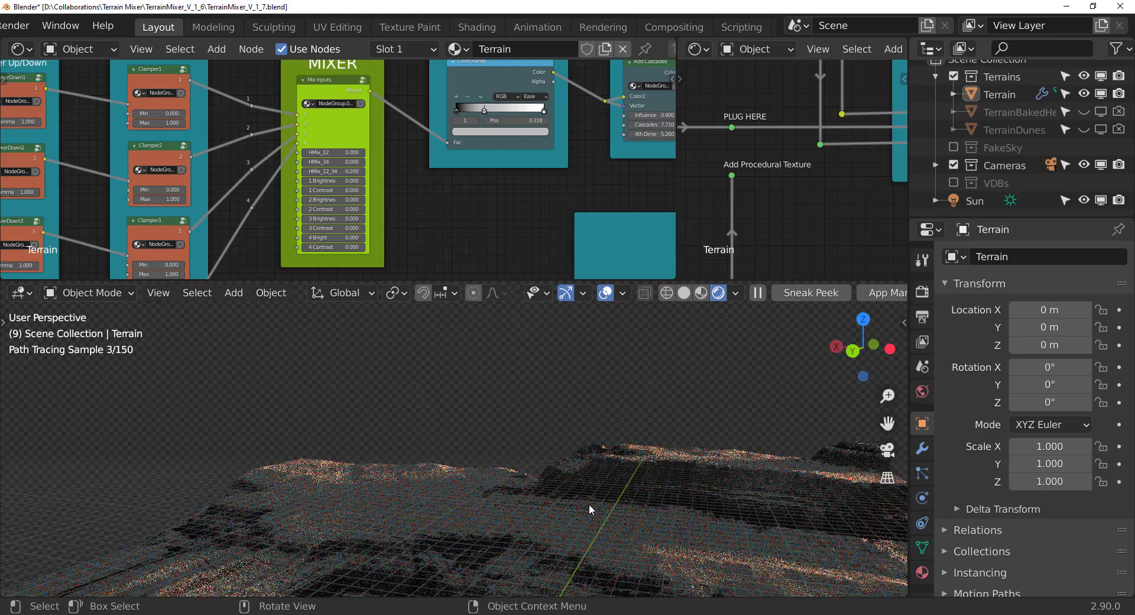
{"action": "middle_click_drag", "start_coordinate": [580, 525], "coordinate": [708, 316]}
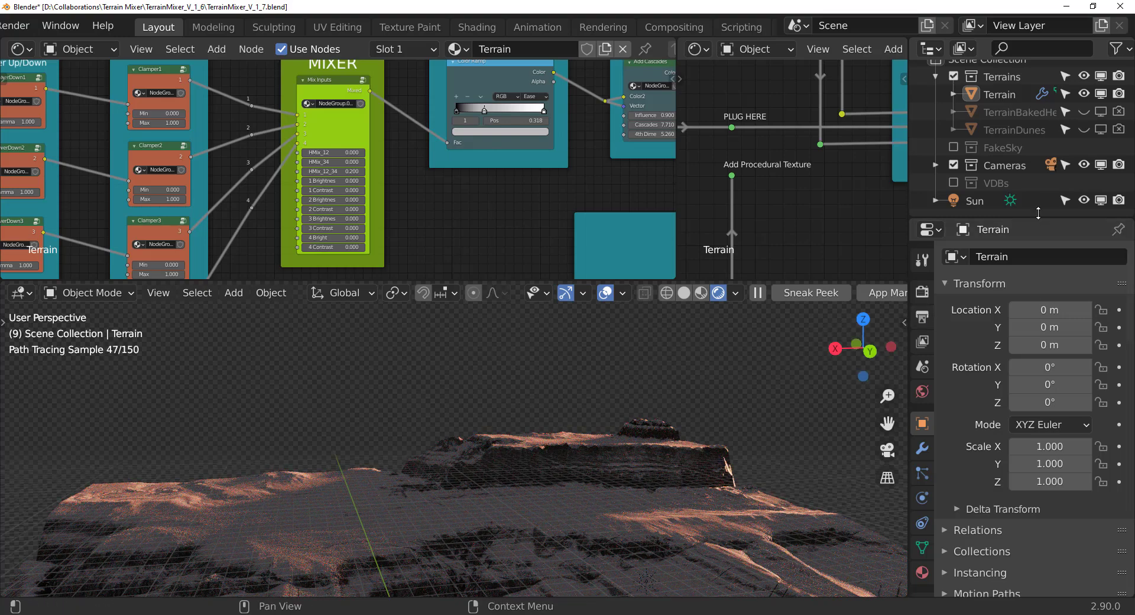
Select the Sun, show its light settings and inspect the sunlit terrain from several low angles.
{"action": "left_click", "coordinate": [1005, 201]}
{"action": "mouse_move", "coordinate": [603, 470]}
{"action": "middle_mouse_down"}
{"action": "mouse_move", "coordinate": [661, 481]}
{"action": "mouse_move", "coordinate": [597, 502]}
{"action": "middle_mouse_up"}
{"action": "middle_click_drag", "start_coordinate": [515, 516], "coordinate": [491, 503]}
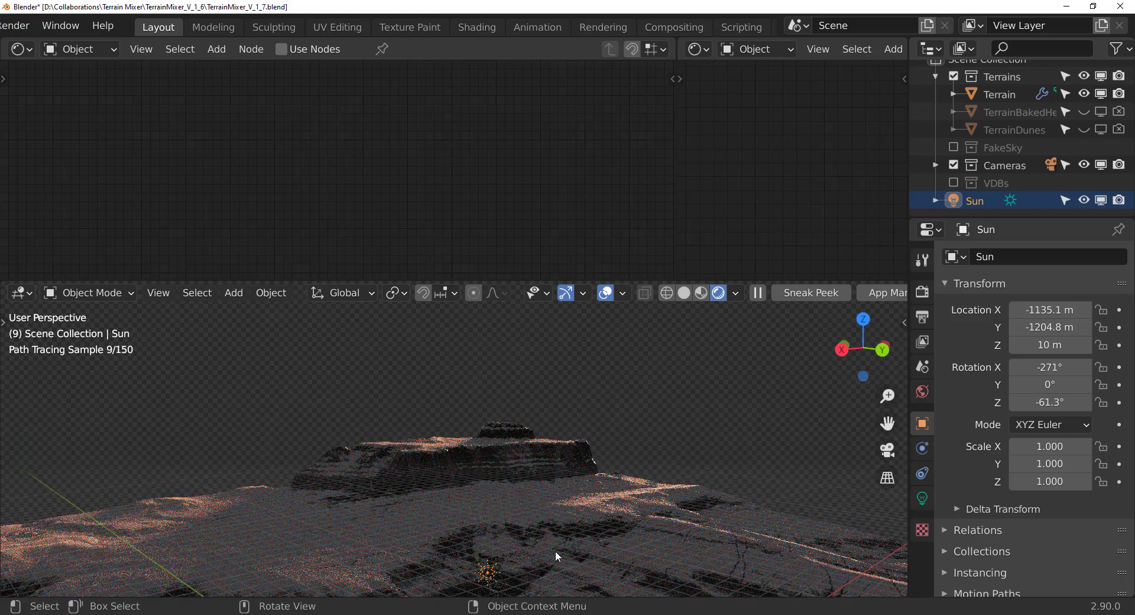
{"action": "left_click", "coordinate": [923, 497]}
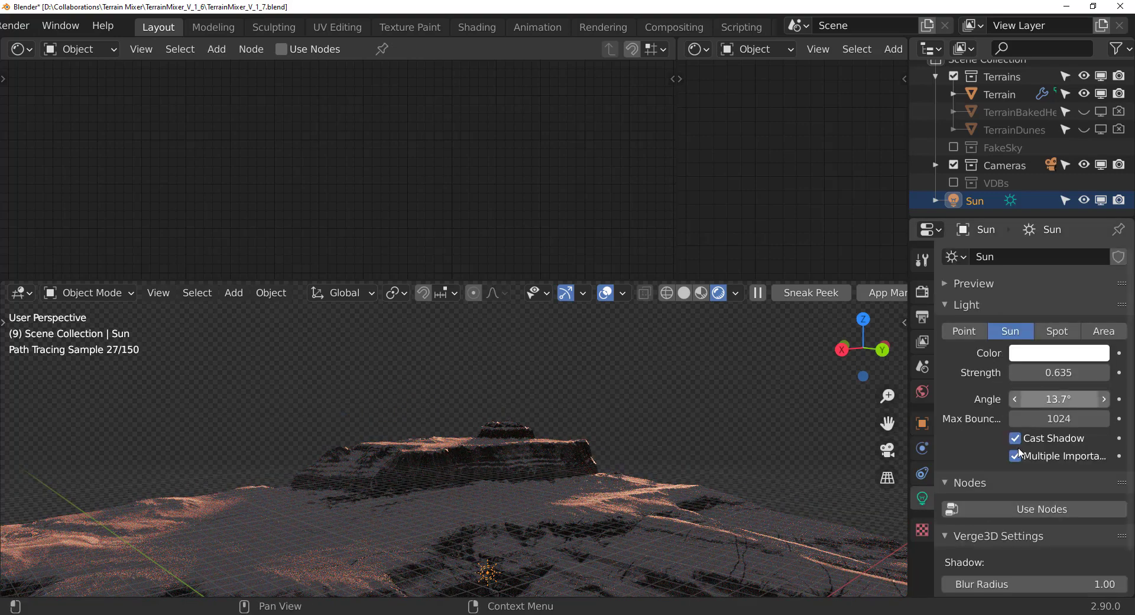
{"action": "mouse_move", "coordinate": [509, 459]}
{"action": "middle_mouse_down"}
{"action": "mouse_move", "coordinate": [420, 461]}
{"action": "mouse_move", "coordinate": [478, 516]}
{"action": "mouse_move", "coordinate": [546, 545]}
{"action": "mouse_move", "coordinate": [505, 538]}
{"action": "mouse_move", "coordinate": [592, 543]}
{"action": "middle_mouse_up"}
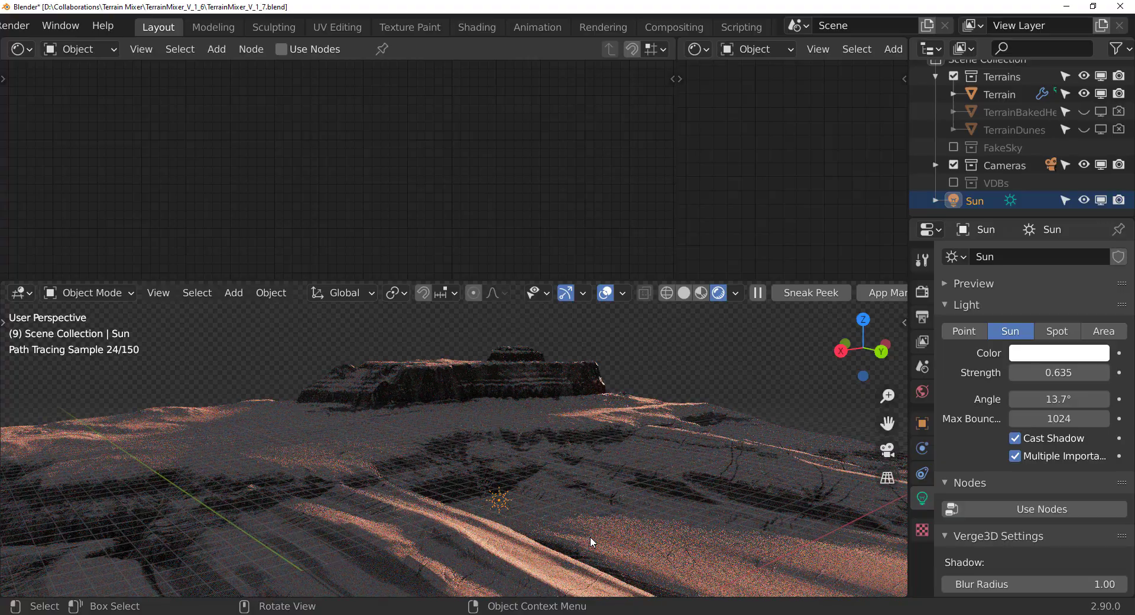
{"action": "mouse_move", "coordinate": [549, 464]}
{"action": "middle_mouse_down"}
{"action": "mouse_move", "coordinate": [519, 488]}
{"action": "mouse_move", "coordinate": [563, 450]}
{"action": "mouse_move", "coordinate": [480, 449]}
{"action": "mouse_move", "coordinate": [530, 521]}
{"action": "mouse_move", "coordinate": [457, 526]}
{"action": "middle_mouse_up"}
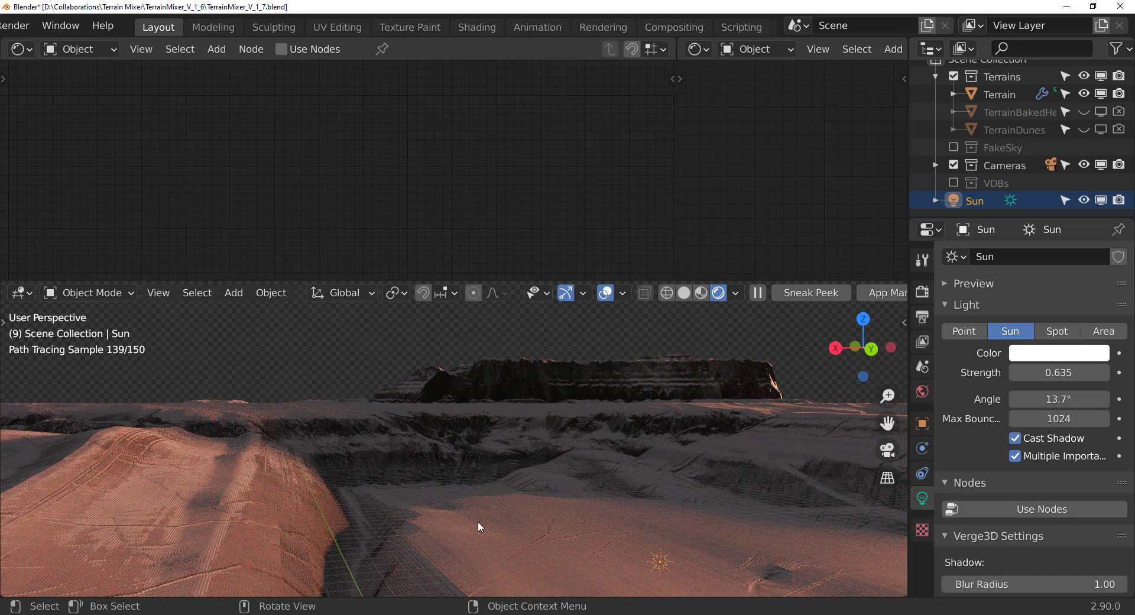
{"action": "middle_click_drag", "start_coordinate": [478, 521], "coordinate": [499, 517]}
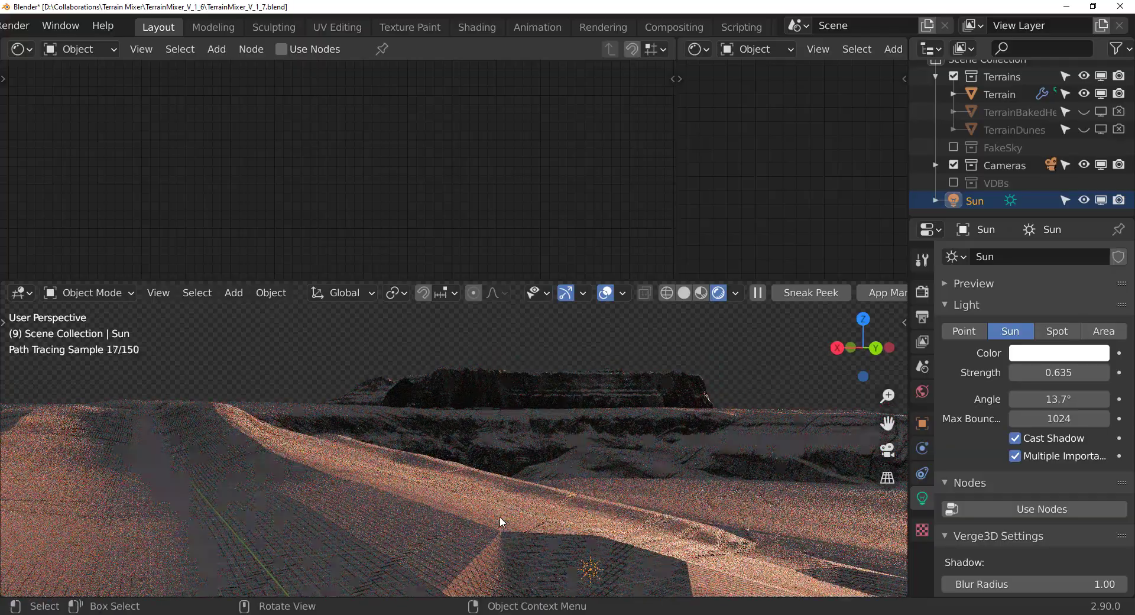
{"action": "scroll", "coordinate": [499, 516], "scroll_direction": "up", "scroll_amount": 1}
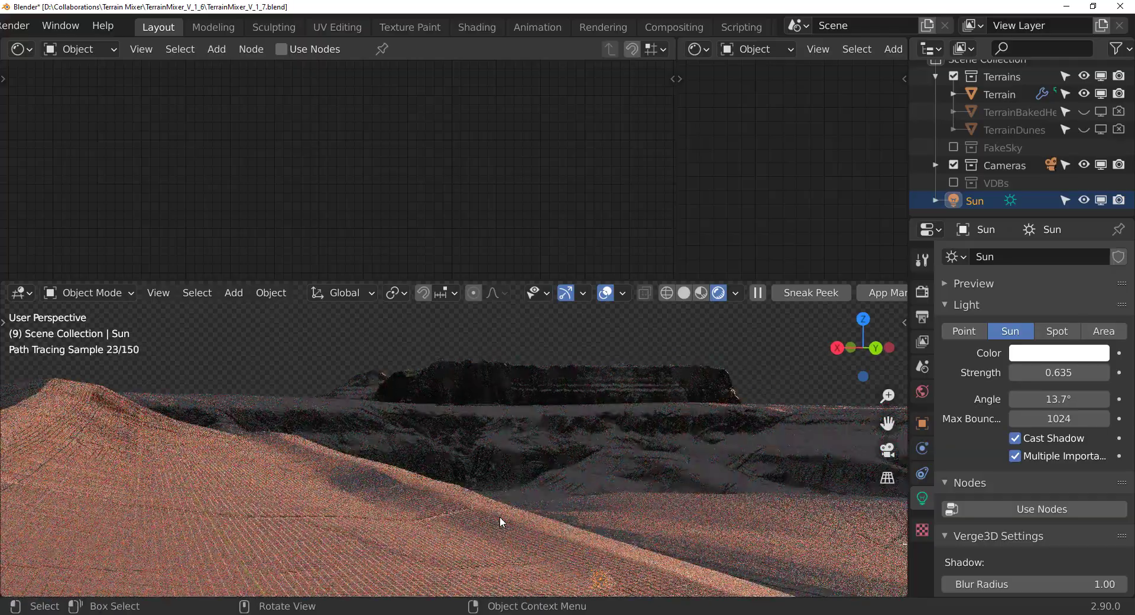
{"action": "mouse_move", "coordinate": [499, 517]}
{"action": "middle_mouse_down"}
{"action": "mouse_move", "coordinate": [524, 555]}
{"action": "mouse_move", "coordinate": [559, 554]}
{"action": "mouse_move", "coordinate": [564, 537]}
{"action": "middle_mouse_up"}
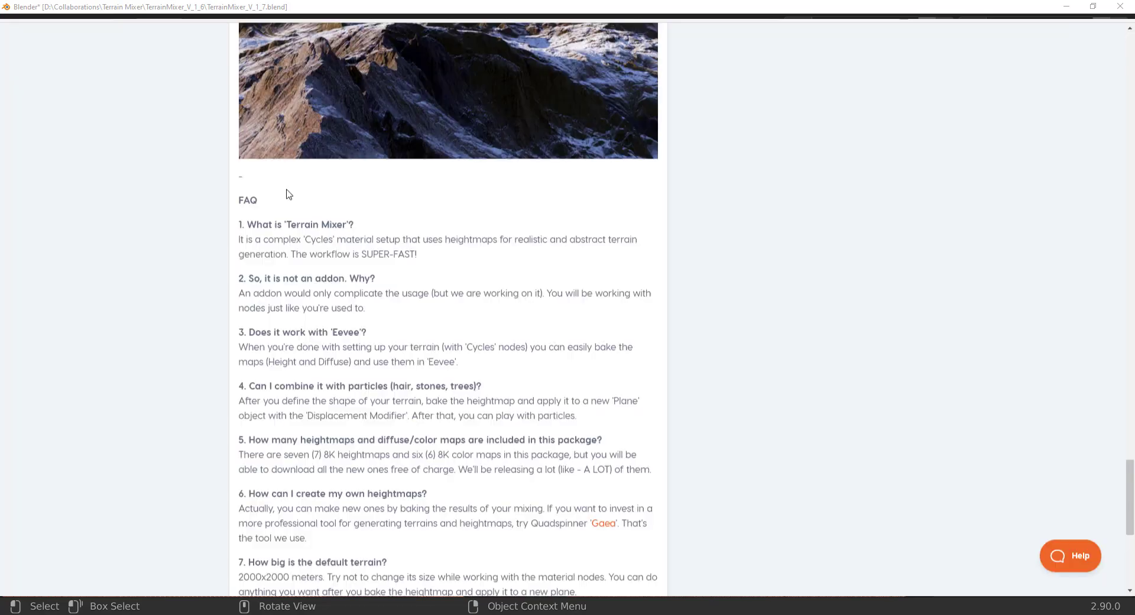
Switch to the web browser and look through the Terrain Mixer product page, from the FAQ back up through the preview images and videos.
{"action": "scroll", "coordinate": [287, 191], "scroll_direction": "down", "scroll_amount": 5}
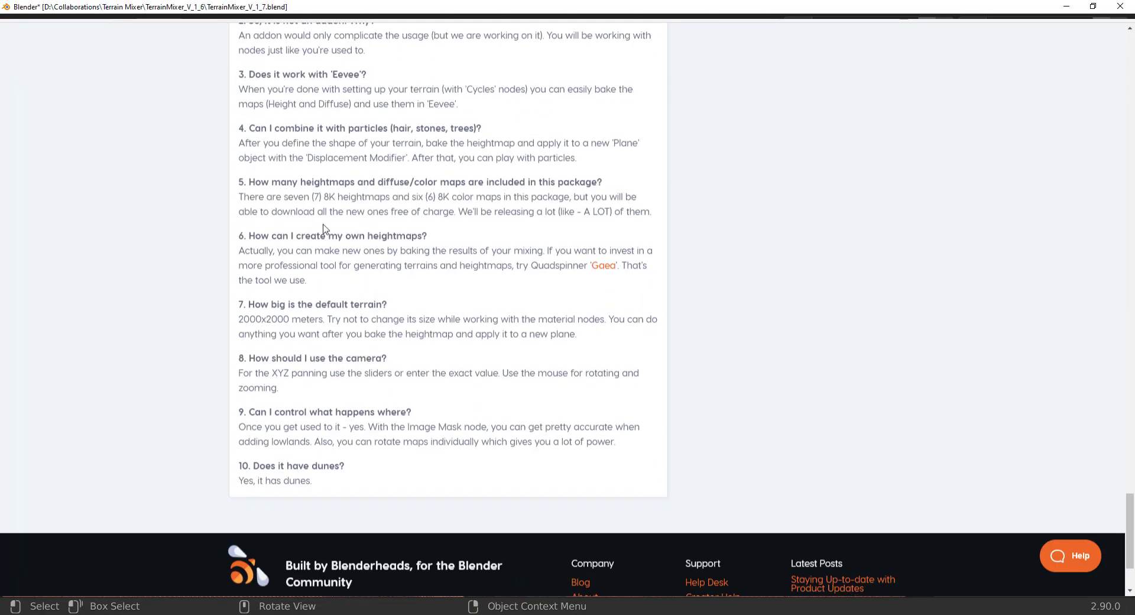
{"action": "scroll", "coordinate": [325, 229], "scroll_direction": "up", "scroll_amount": 17}
{"action": "scroll", "coordinate": [329, 222], "scroll_direction": "up", "scroll_amount": 4}
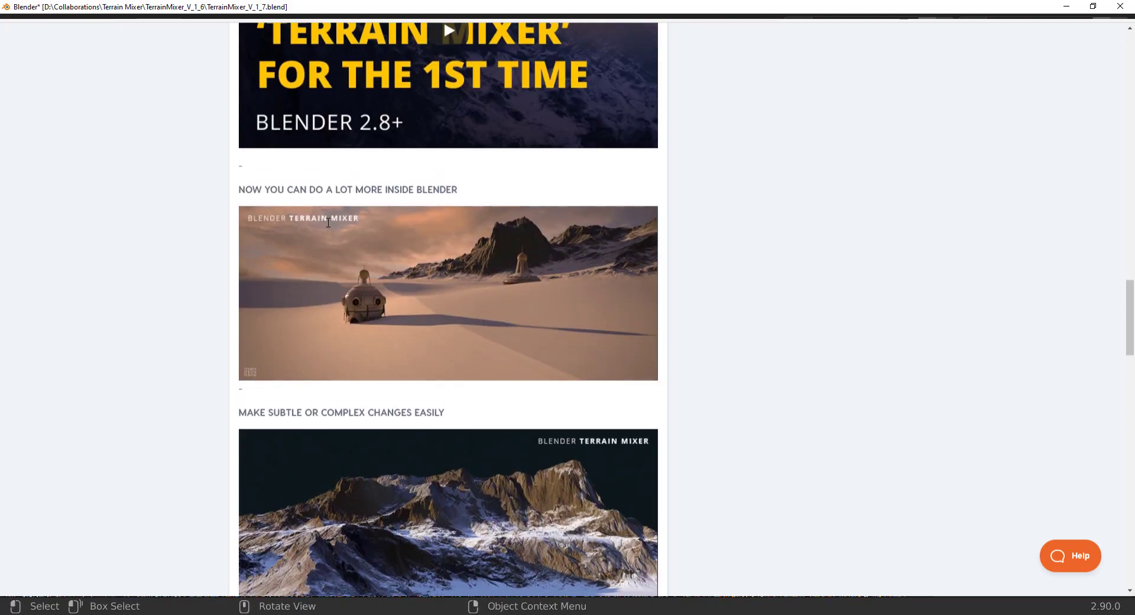
{"action": "scroll", "coordinate": [328, 223], "scroll_direction": "up", "scroll_amount": 17}
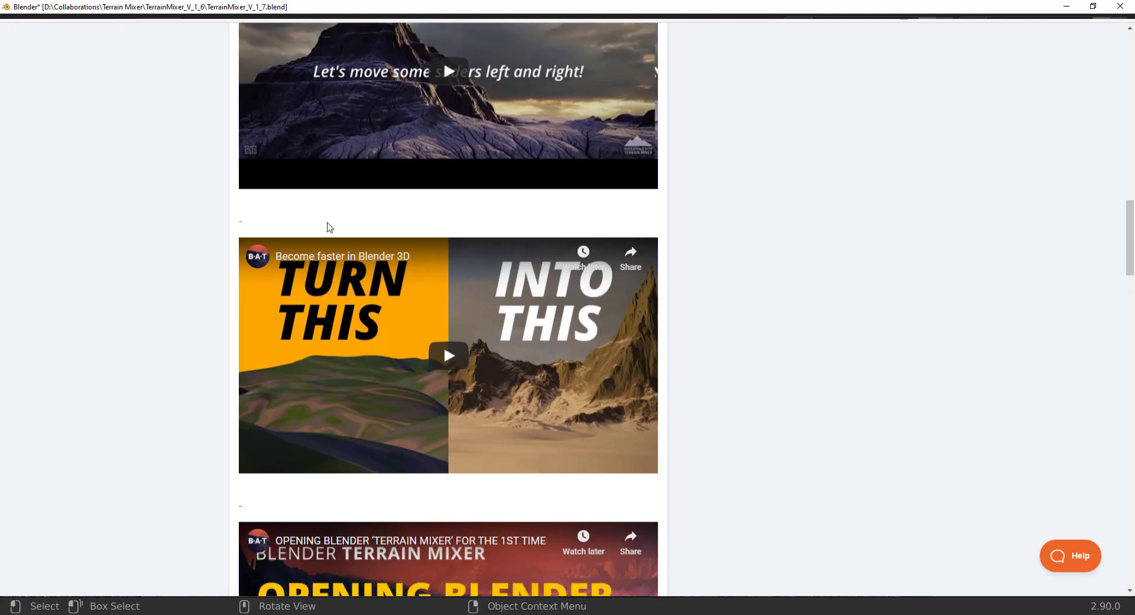
{"action": "scroll", "coordinate": [328, 223], "scroll_direction": "up", "scroll_amount": 15}
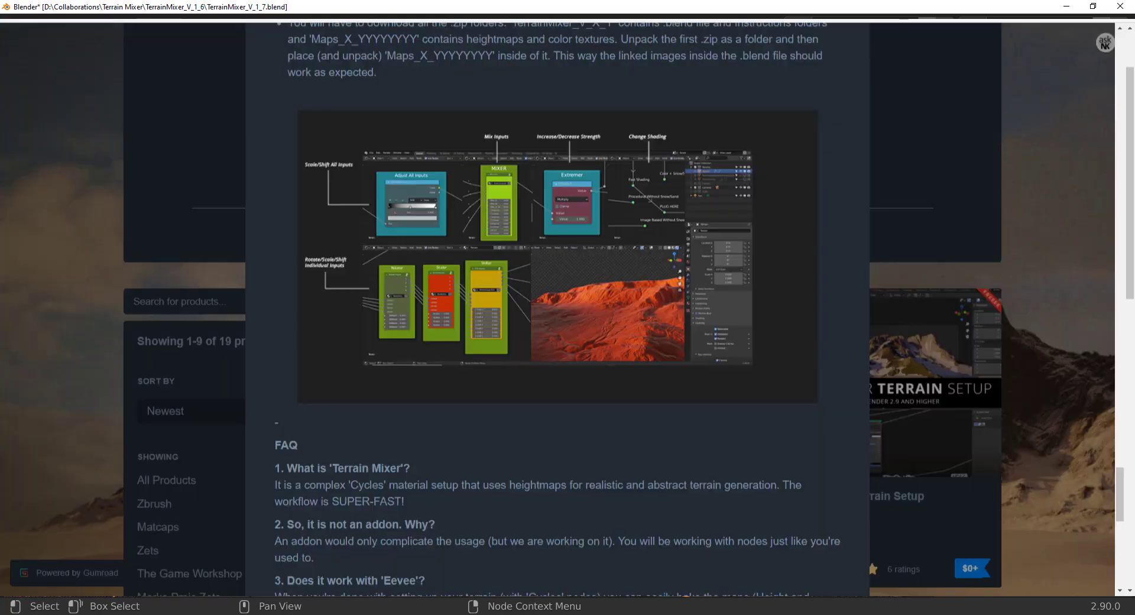
Preview the Blender Terrain Styler and Terrain Mixer images in the Boonar Studio store and open the Terrain Mixer product.
{"action": "left_click", "coordinate": [187, 250]}
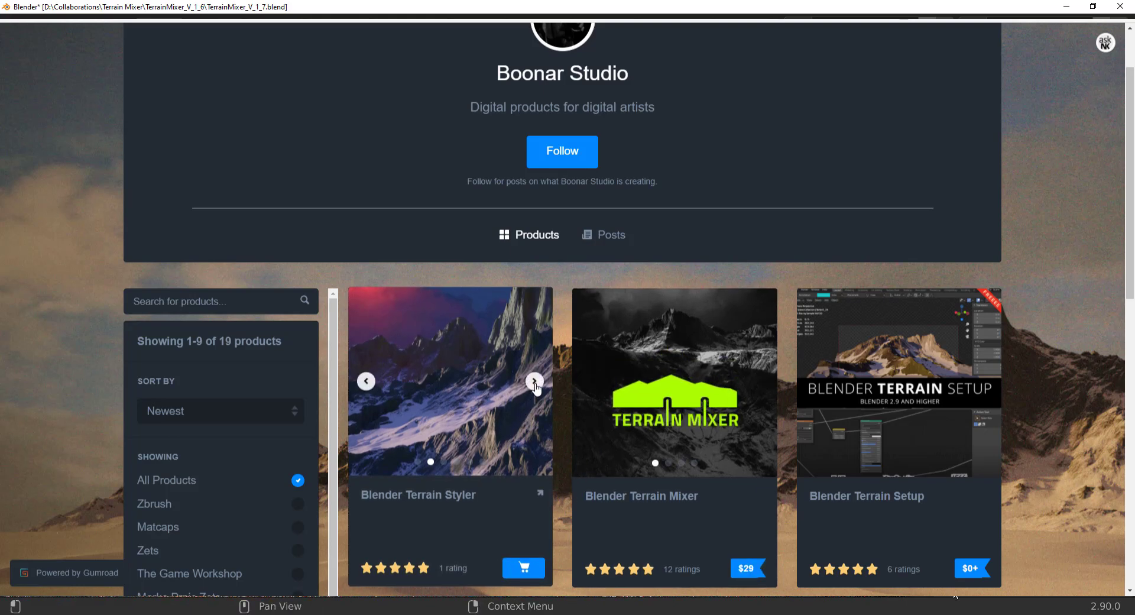
{"action": "left_click", "coordinate": [535, 383]}
{"action": "left_click", "coordinate": [760, 382]}
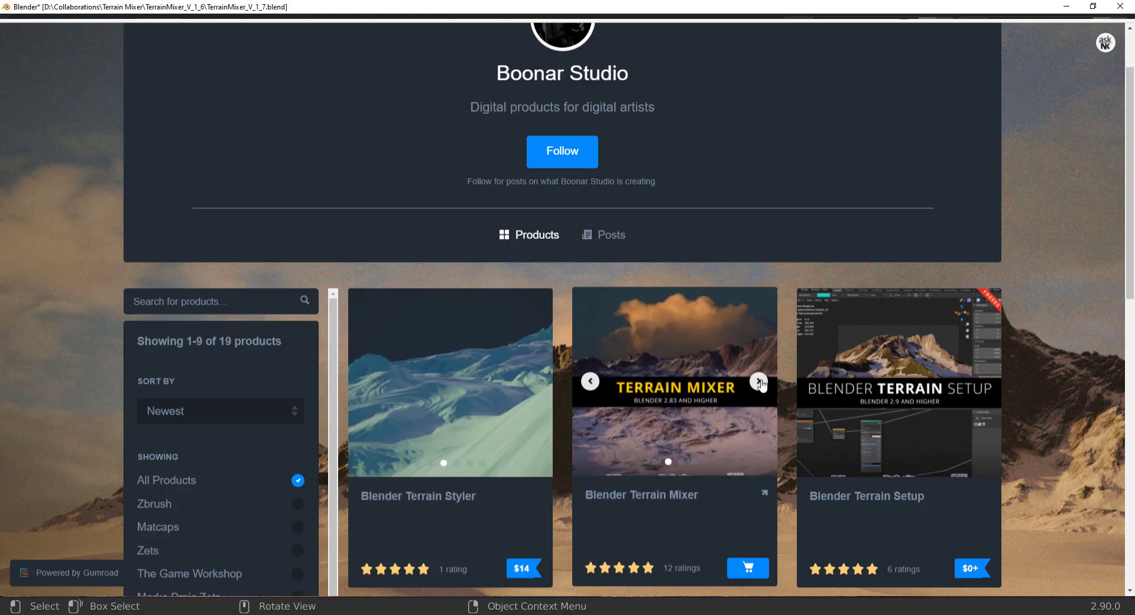
{"action": "left_click", "coordinate": [732, 399]}
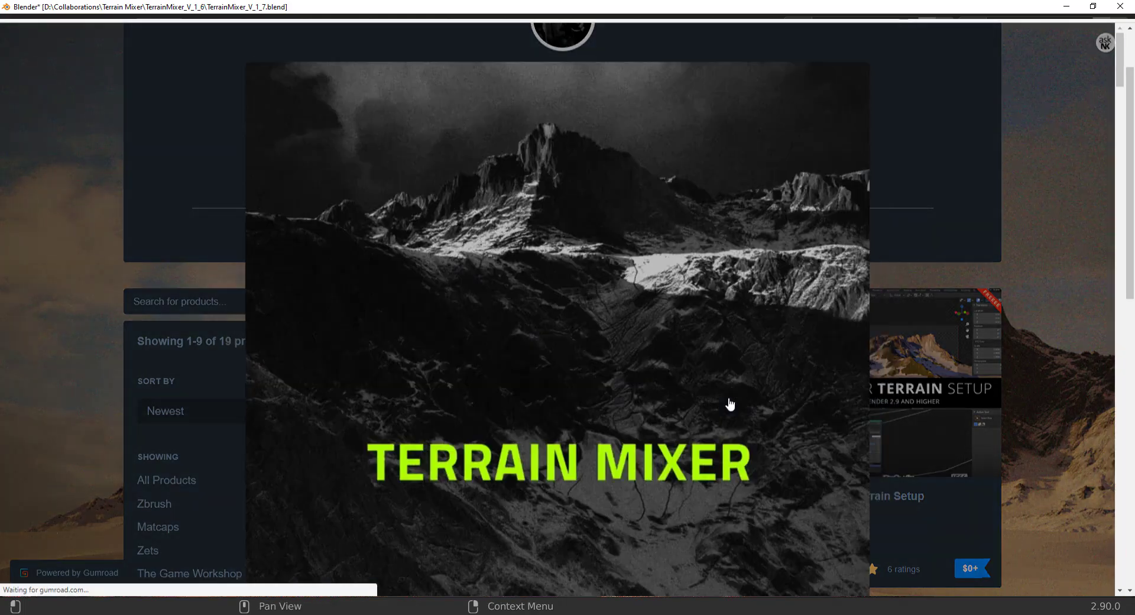